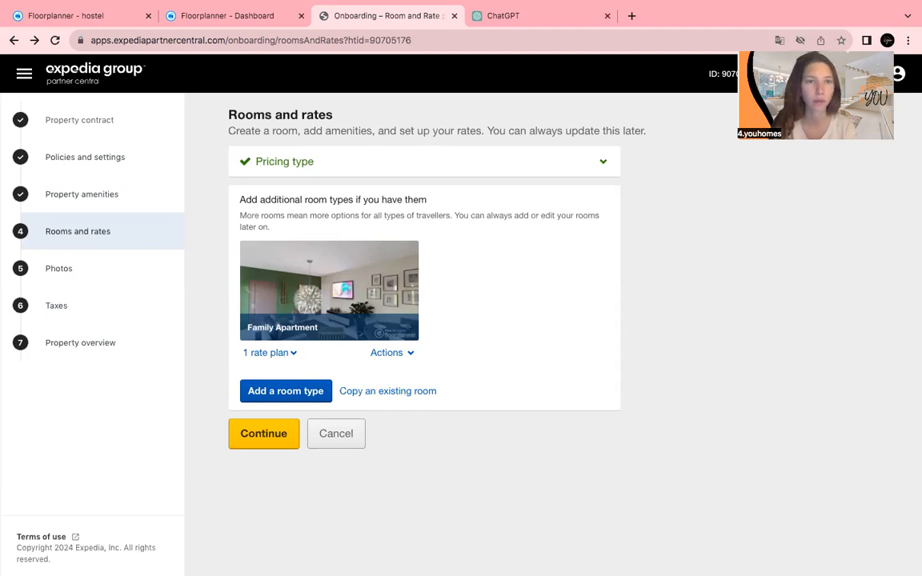
Open the Policies and settings step and scroll through the languages and payment methods.
mouse_move(230, 3)
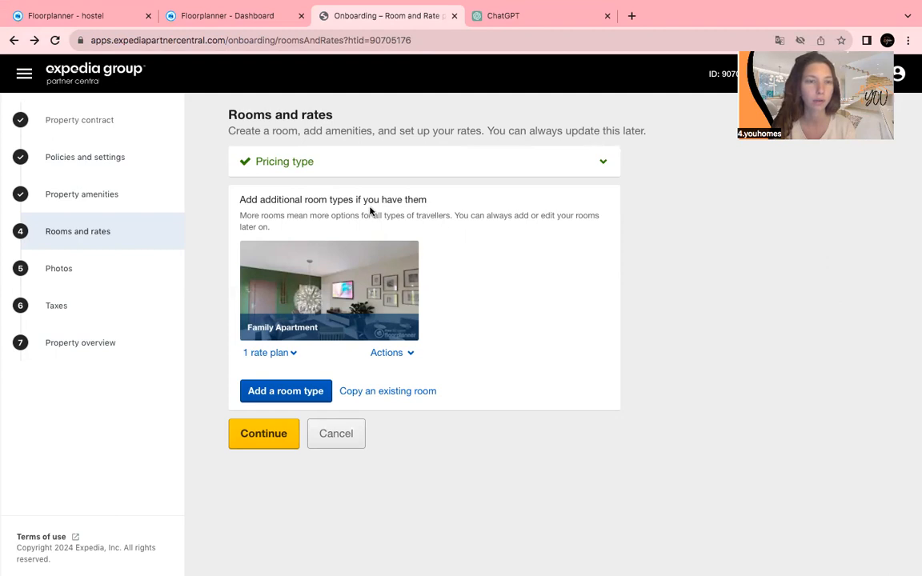
click(75, 160)
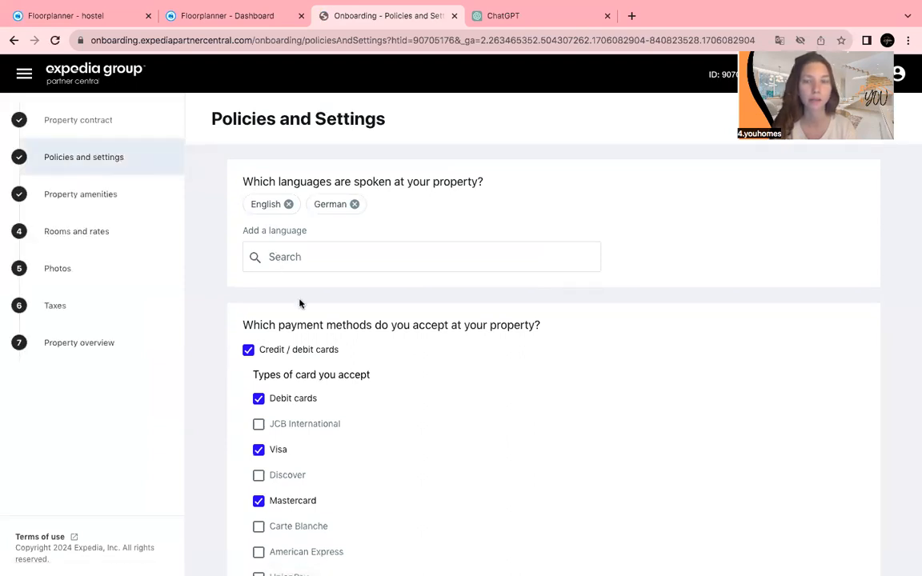
scroll(300, 304, down, 1)
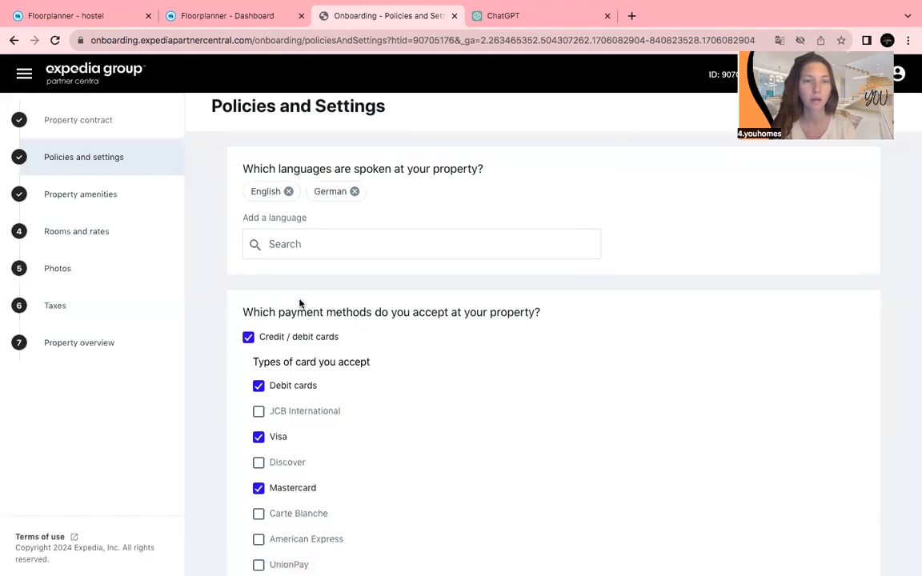
scroll(300, 304, down, 1)
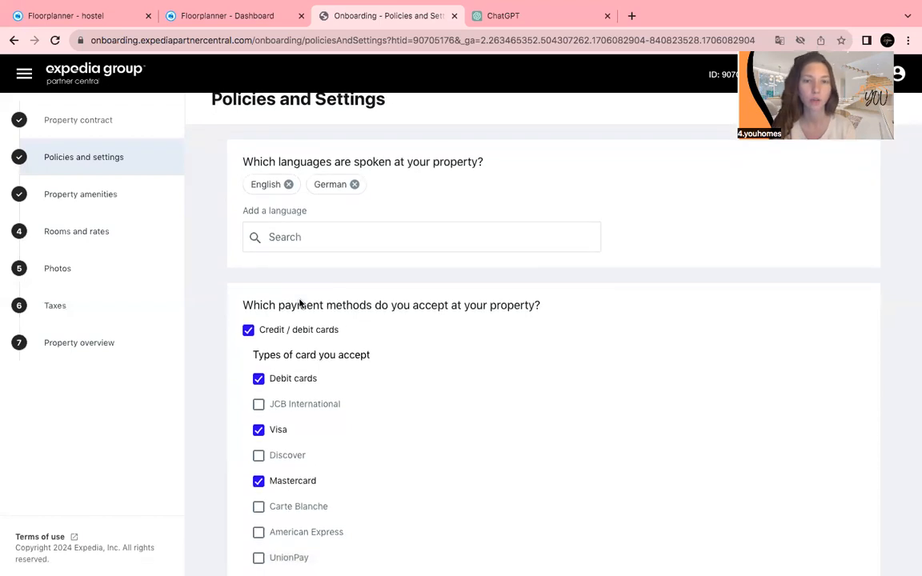
scroll(300, 303, down, 1)
scroll(301, 304, down, 3)
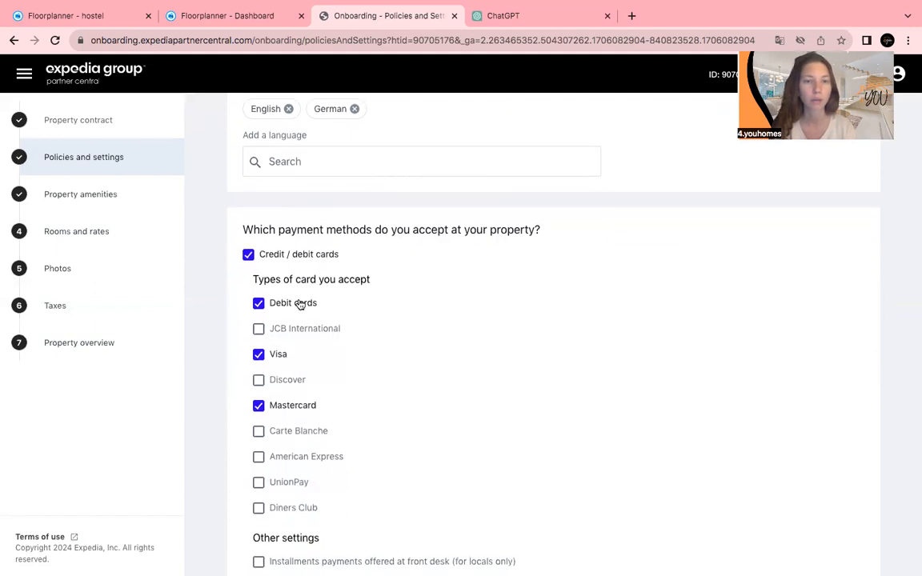
scroll(301, 305, down, 3)
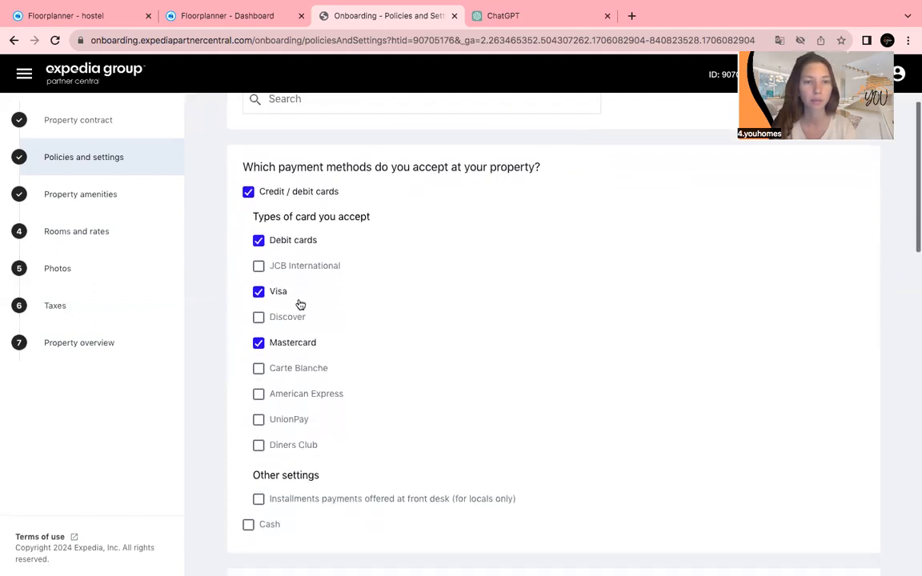
scroll(334, 398, down, 5)
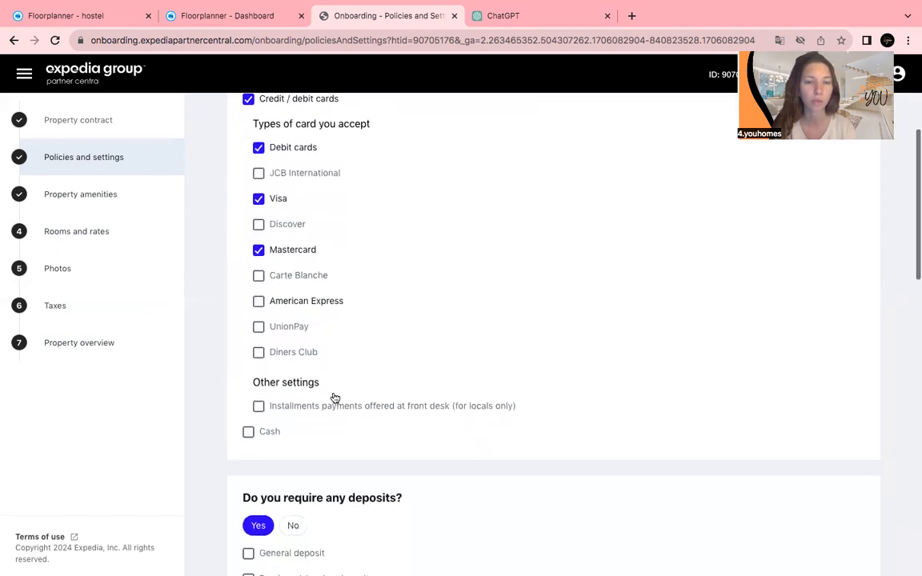
scroll(335, 397, down, 3)
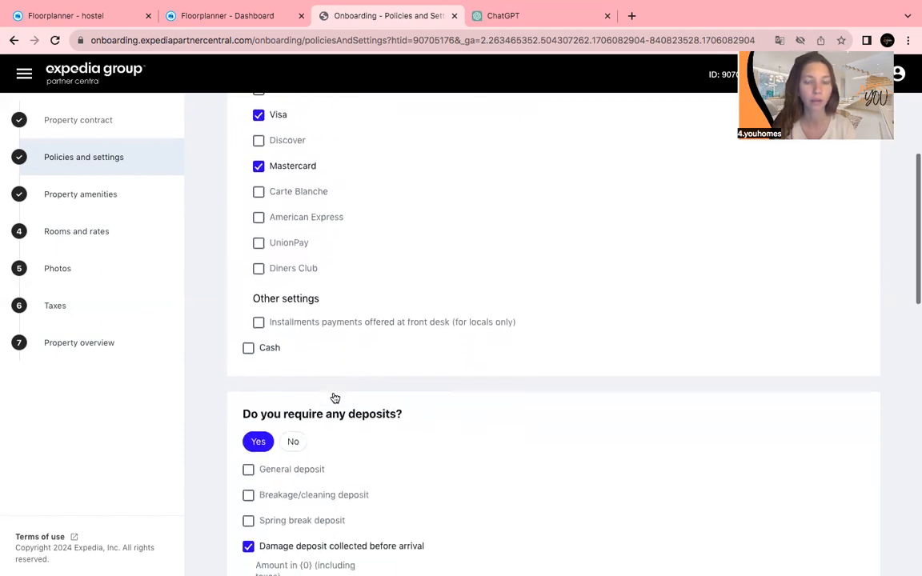
scroll(335, 397, down, 3)
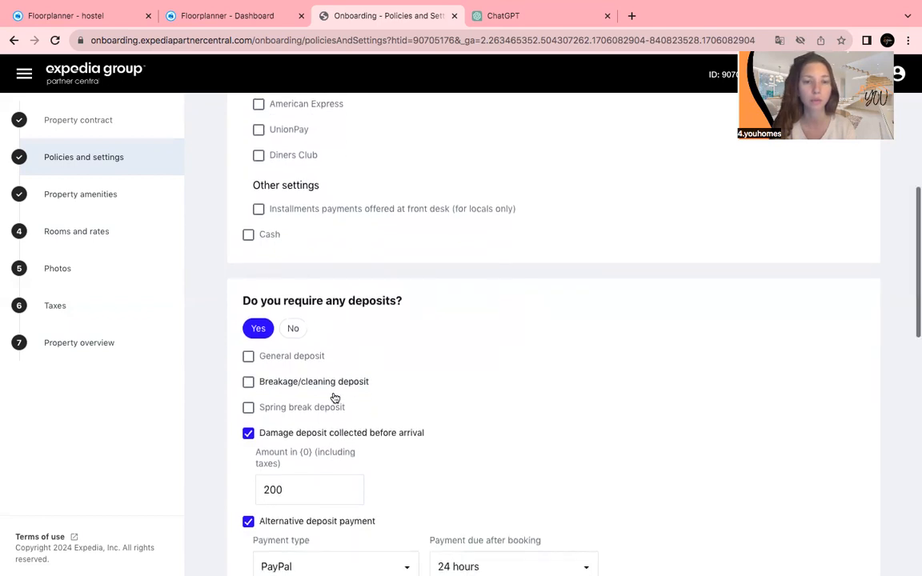
scroll(334, 396, down, 2)
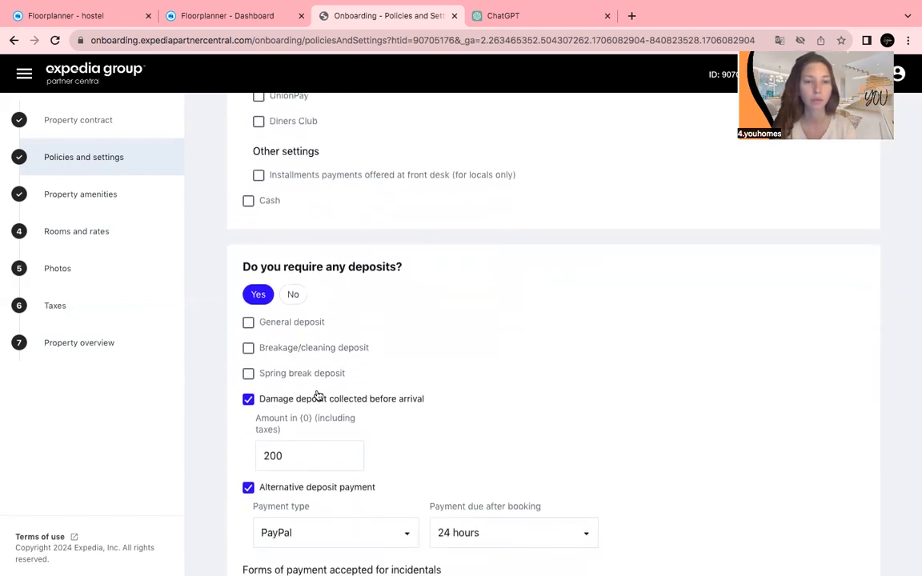
scroll(318, 395, down, 2)
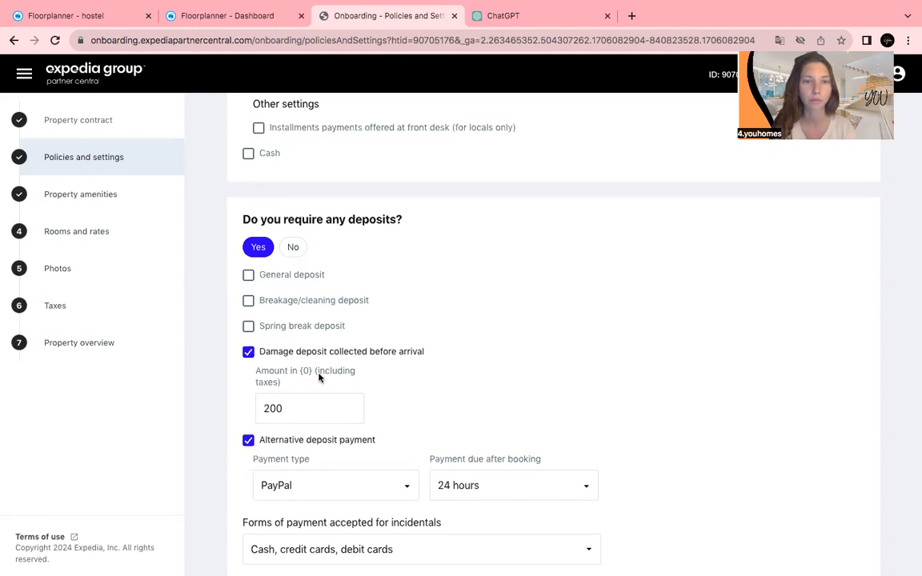
Scroll on through deposits and regulatory information, showing the 200 PayPal damage deposit.
scroll(319, 378, down, 1)
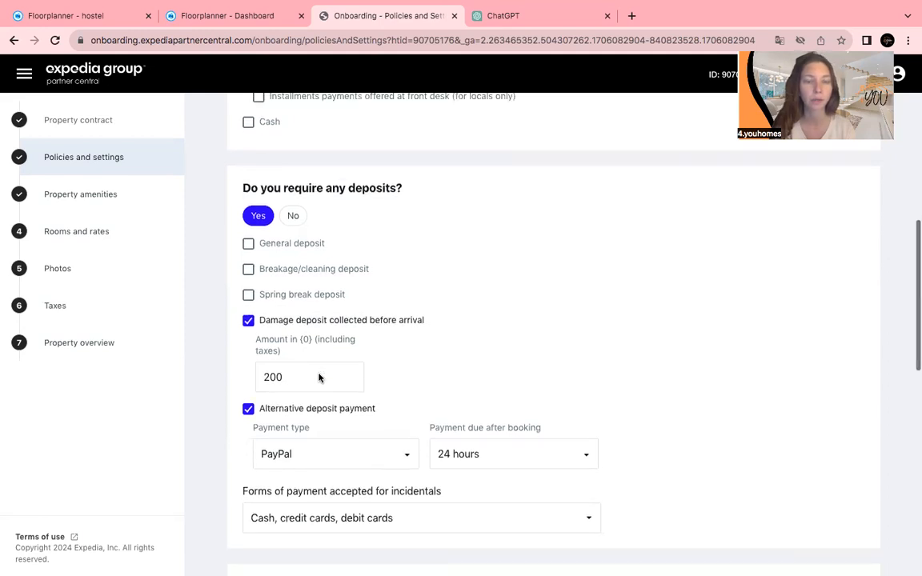
scroll(319, 378, up, 2)
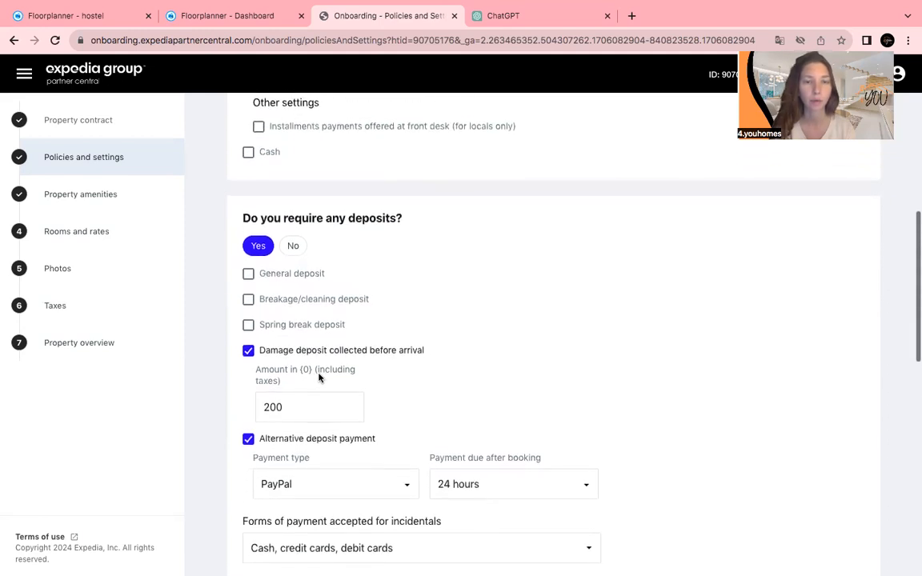
scroll(318, 378, up, 1)
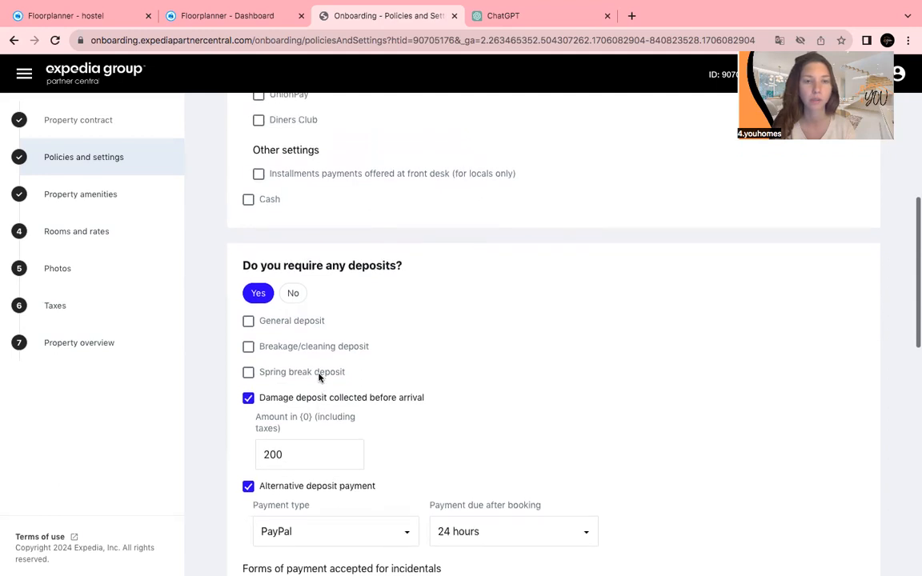
scroll(319, 378, down, 1)
scroll(319, 378, down, 3)
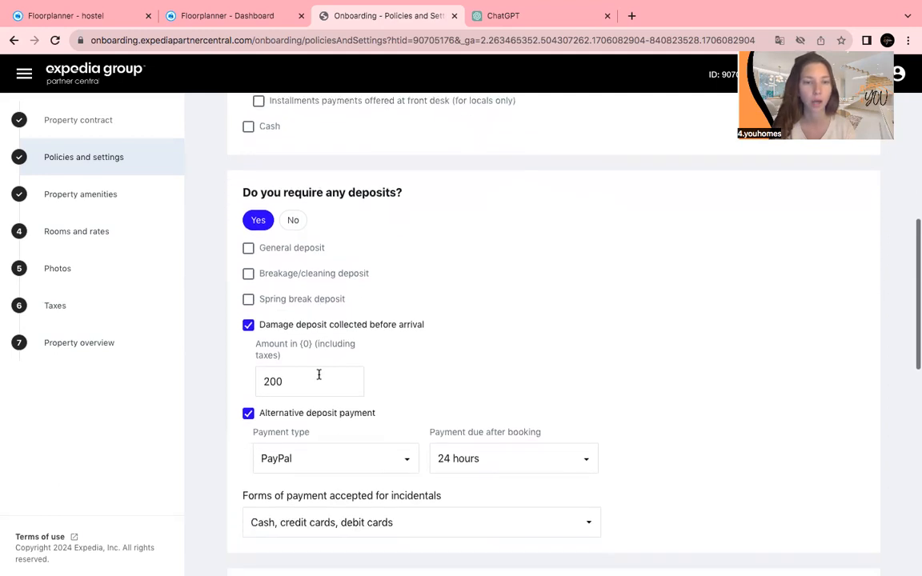
scroll(319, 377, down, 3)
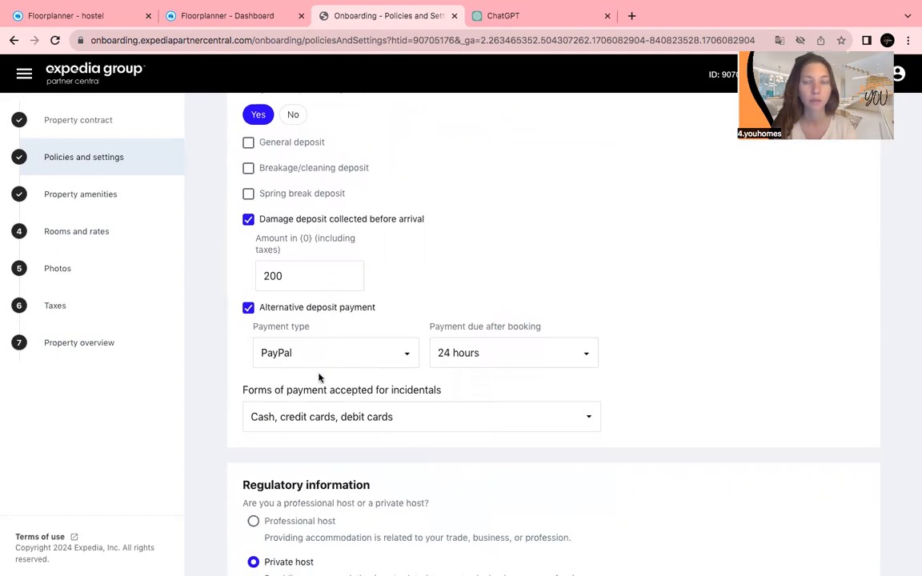
scroll(319, 378, down, 4)
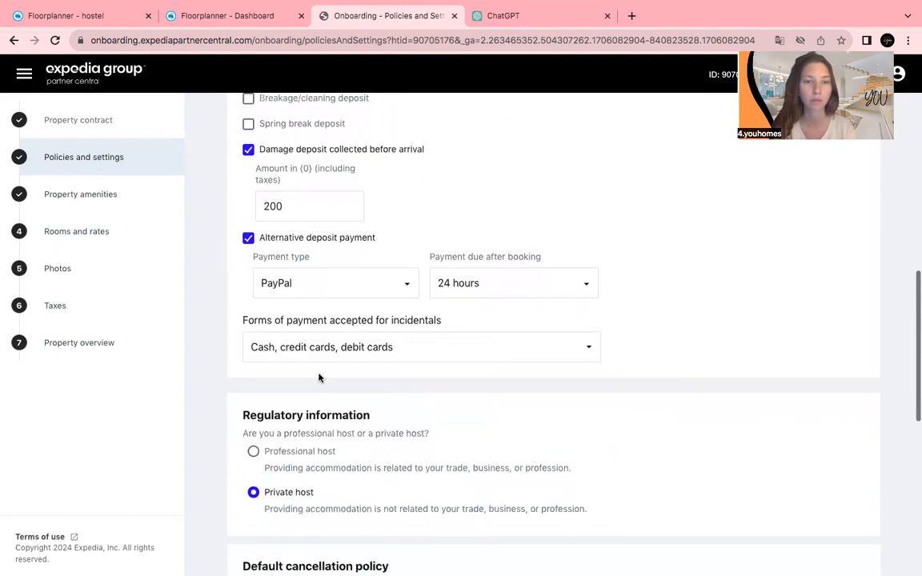
scroll(318, 377, down, 1)
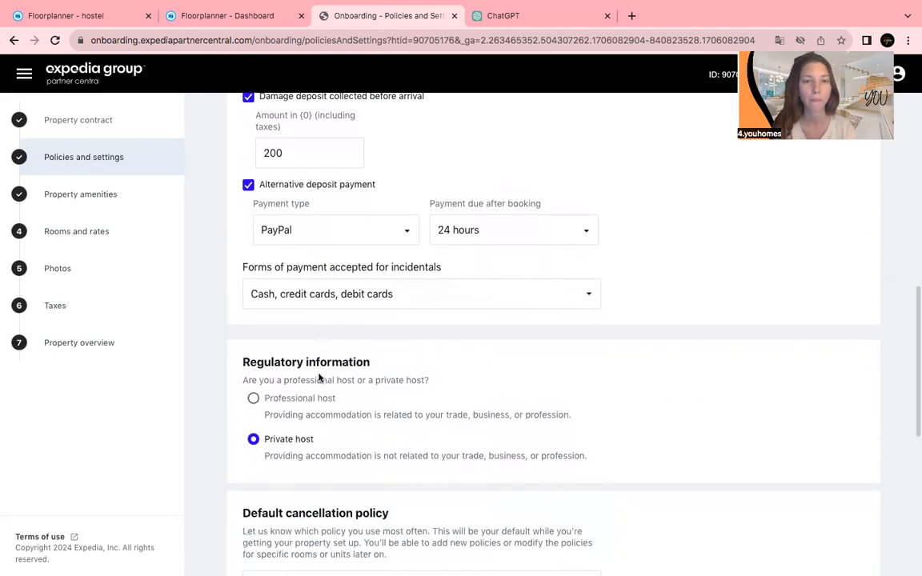
scroll(318, 378, down, 1)
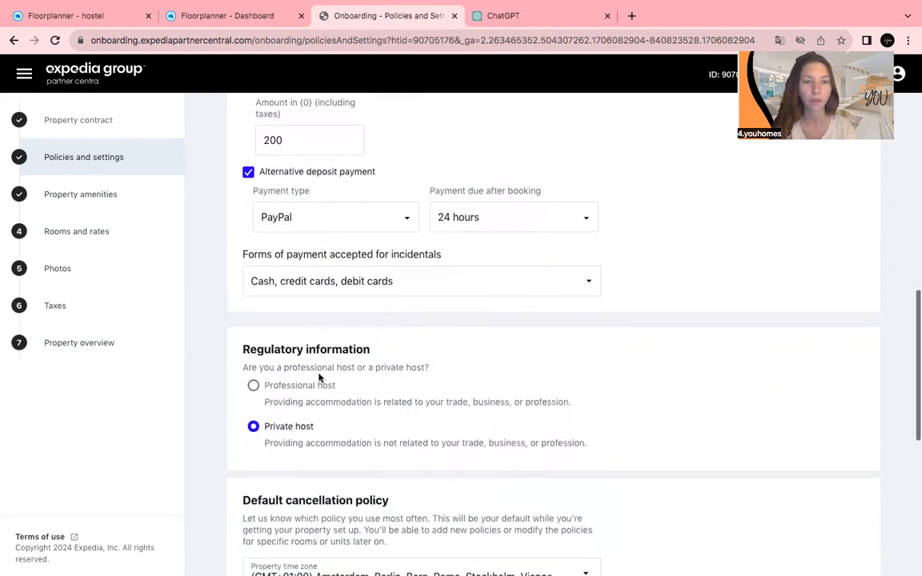
scroll(319, 377, down, 1)
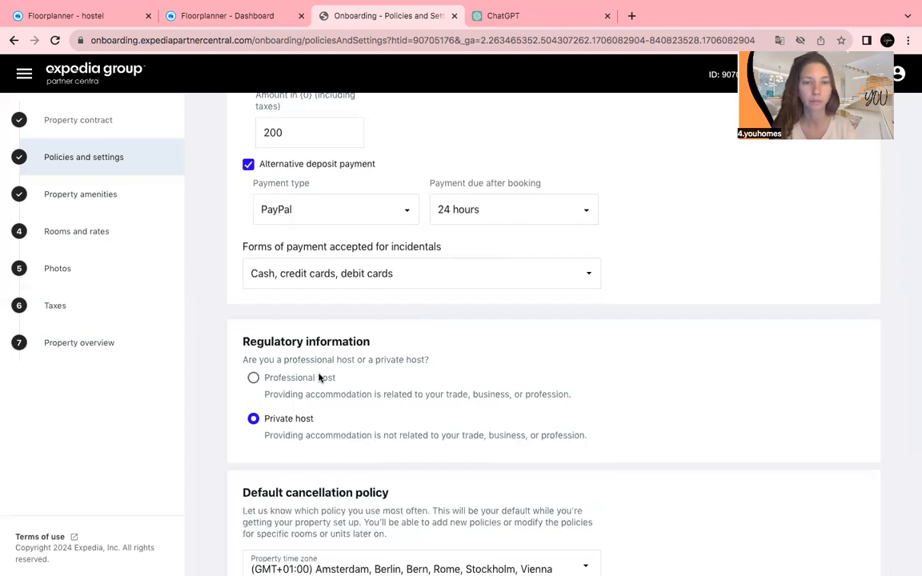
Keep cash, credit and debit cards as the incidental payment methods.
click(337, 274)
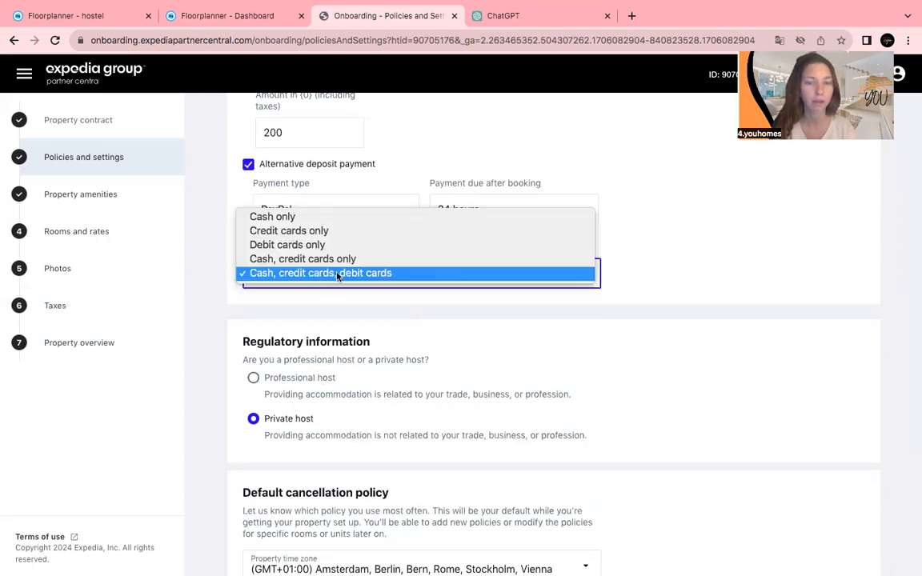
click(336, 305)
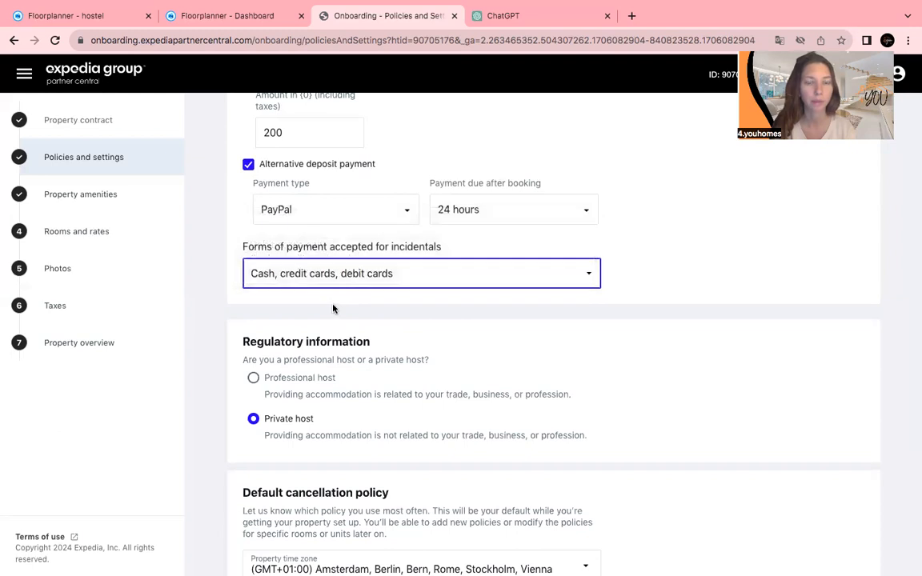
scroll(335, 306, down, 1)
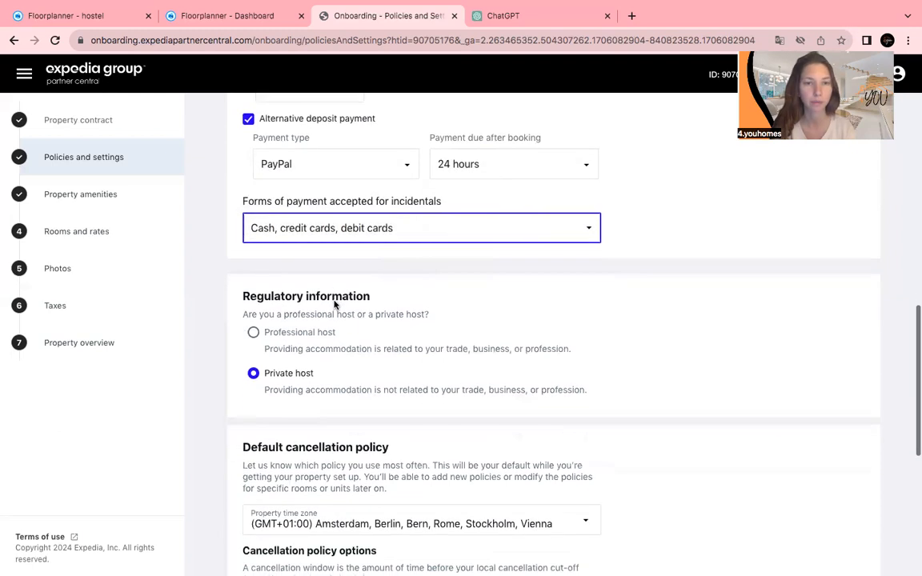
scroll(349, 350, down, 1)
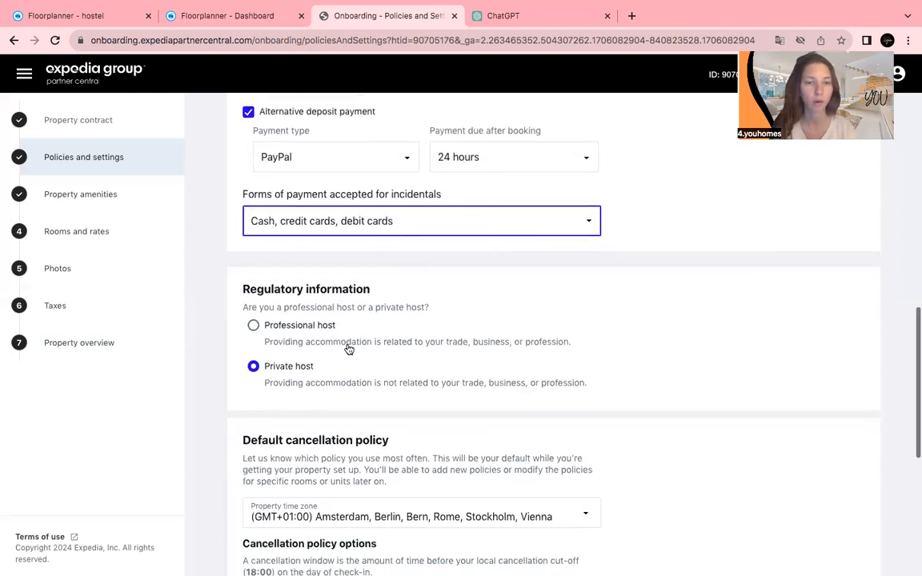
scroll(349, 350, down, 2)
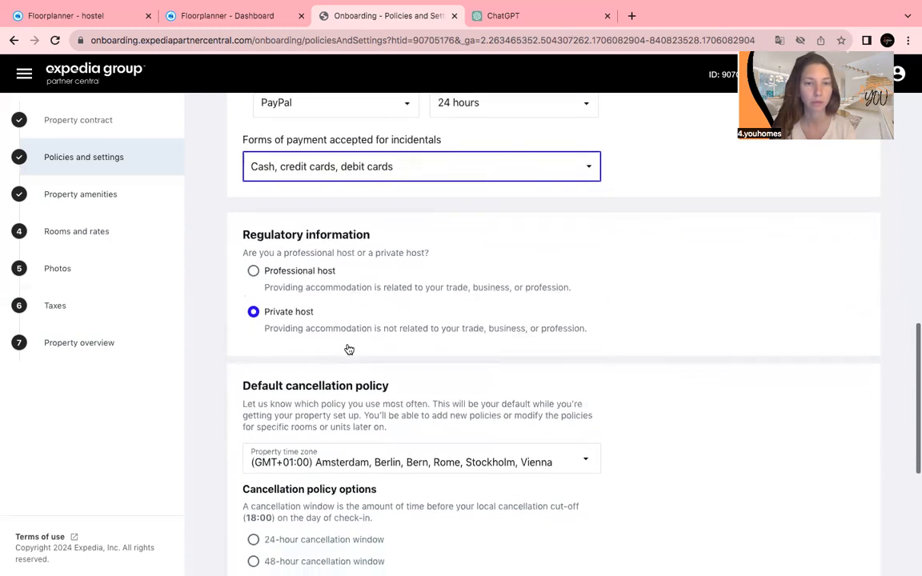
scroll(348, 348, down, 3)
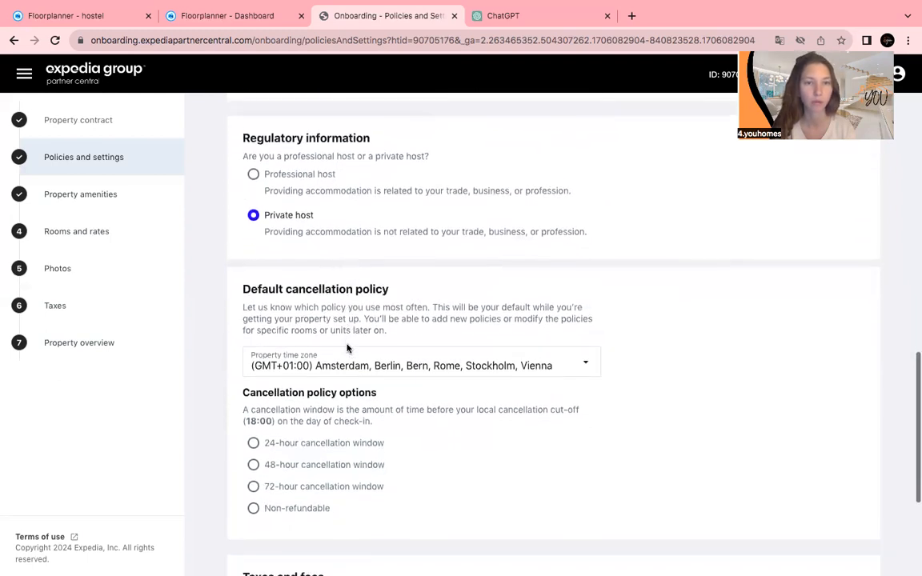
scroll(349, 346, down, 1)
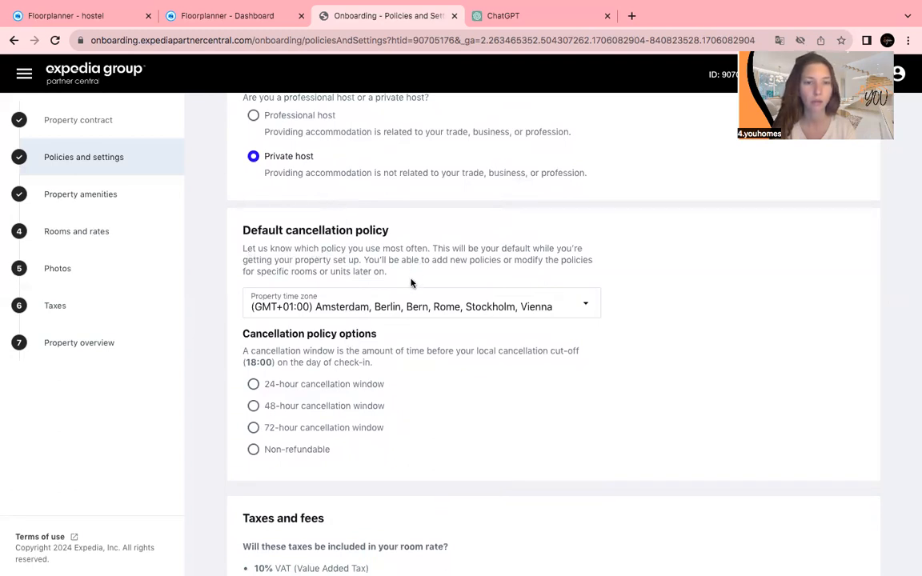
scroll(409, 287, down, 2)
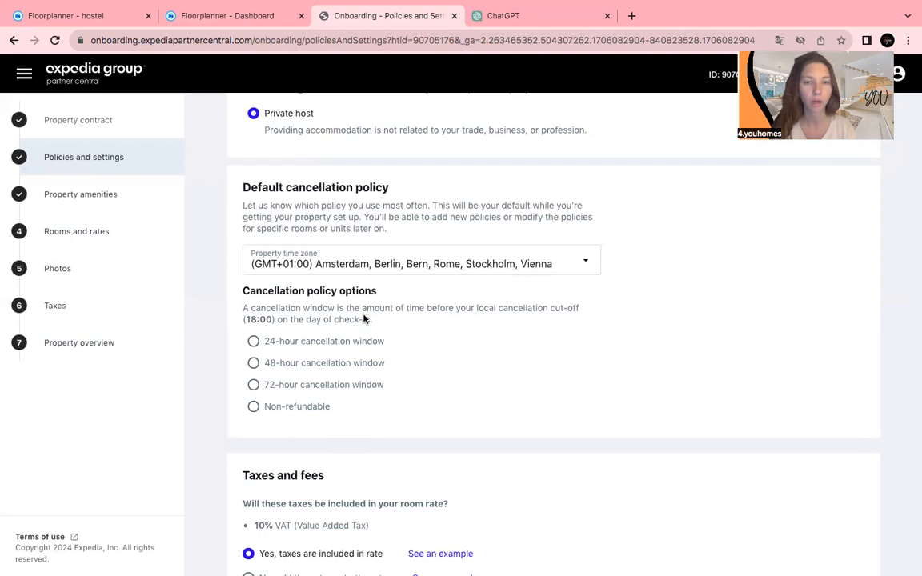
Leave the 10% VAT included in the rate and submit the page, which returns an error.
scroll(381, 350, down, 1)
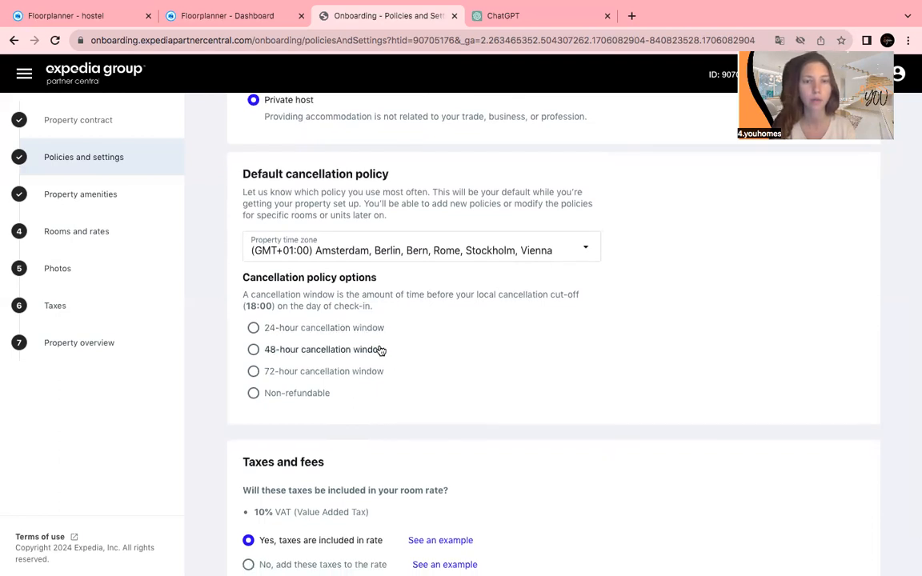
scroll(381, 350, down, 2)
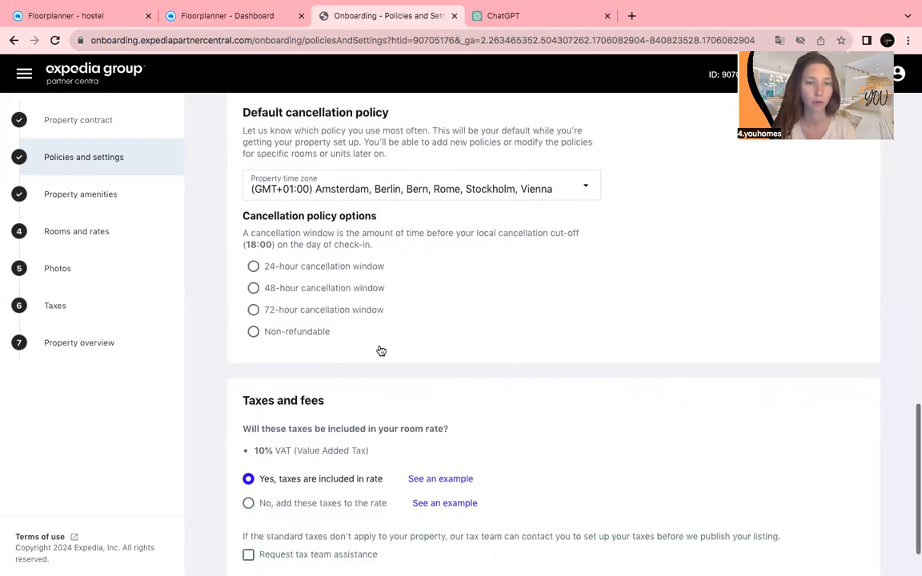
scroll(381, 350, down, 2)
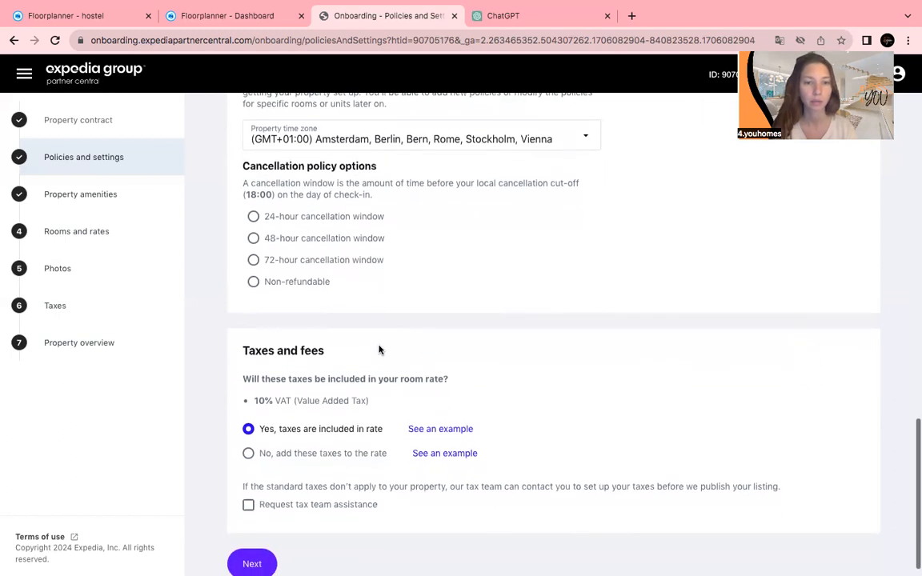
scroll(379, 350, down, 1)
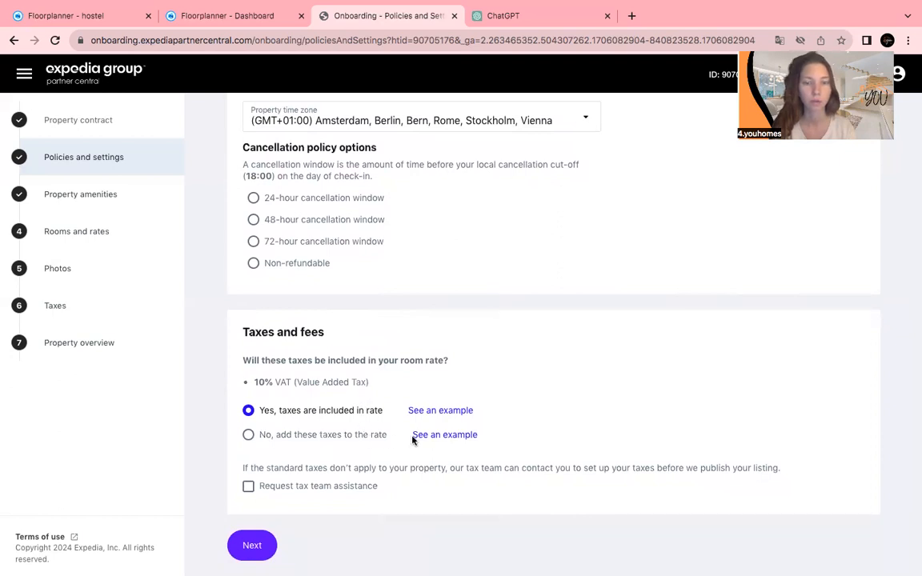
mouse_move(422, 439)
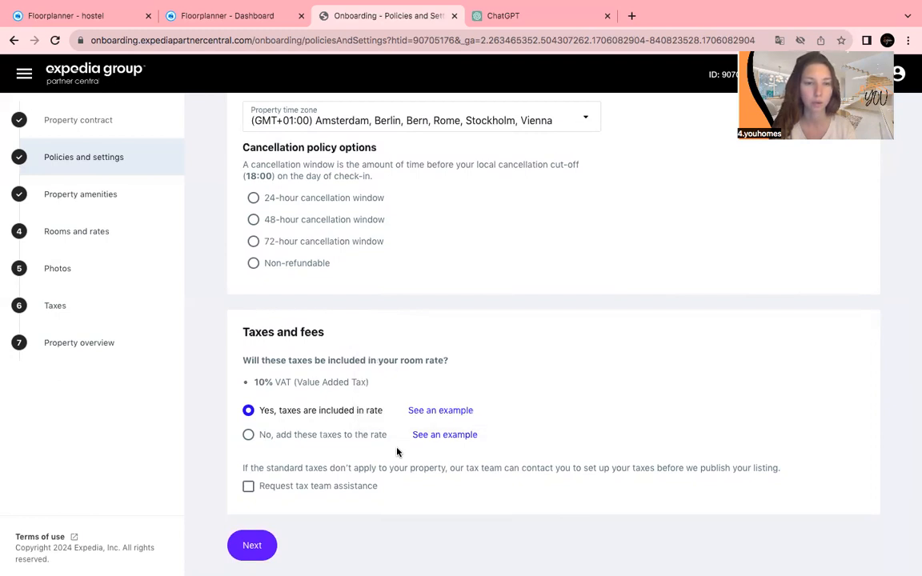
click(244, 551)
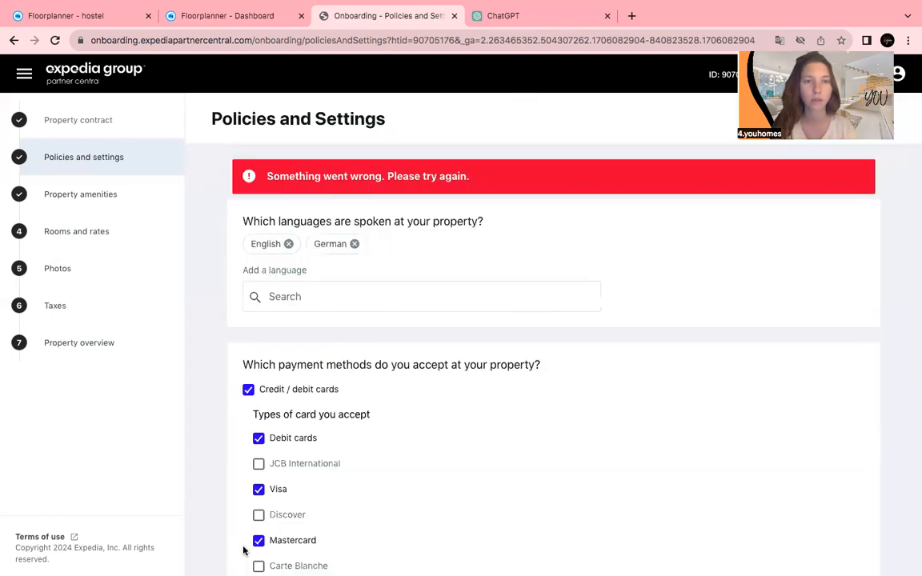
Choose a 72-hour cancellation window with a 100% of booking amount fee, then continue.
scroll(244, 551, down, 9)
scroll(242, 549, down, 5)
scroll(220, 410, down, 1)
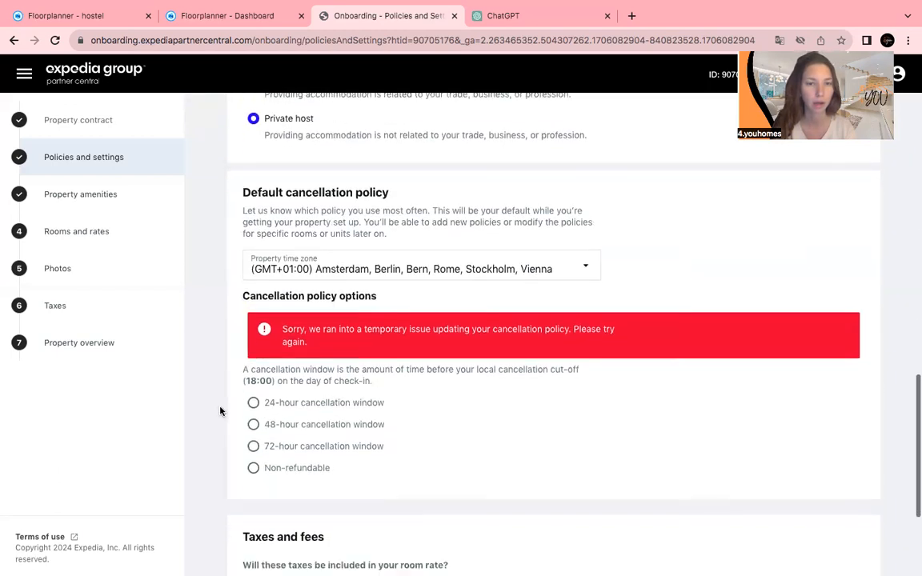
click(274, 446)
scroll(274, 448, down, 4)
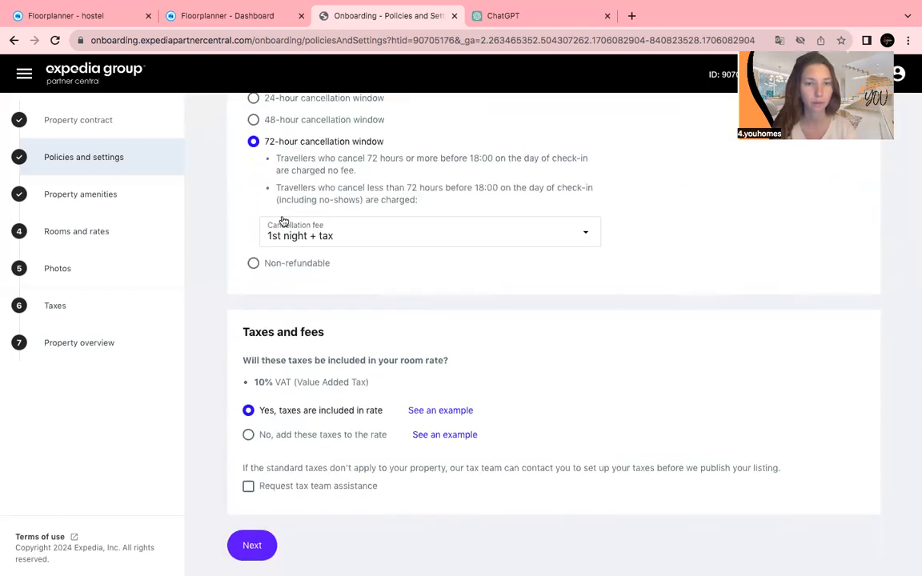
click(284, 222)
click(276, 260)
click(253, 546)
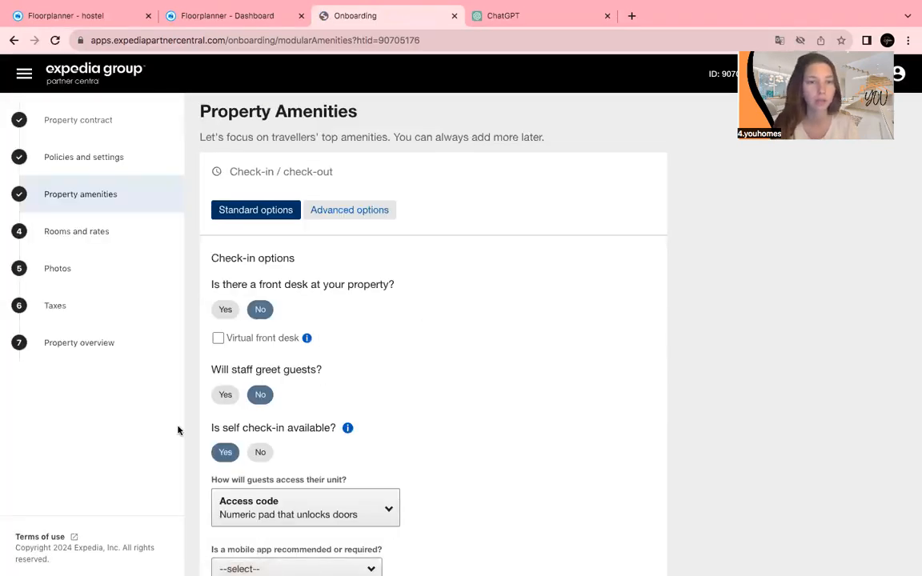
scroll(379, 390, down, 2)
scroll(380, 391, down, 2)
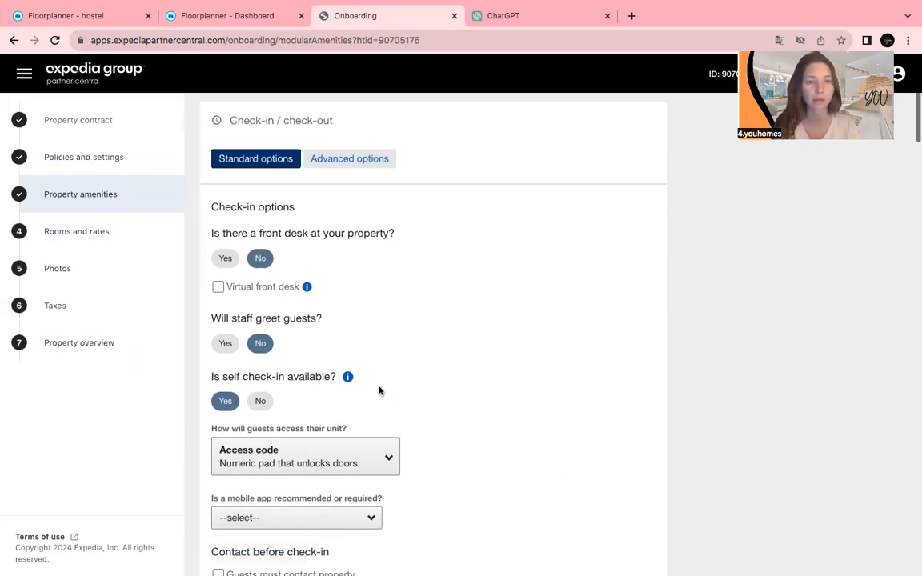
scroll(379, 390, down, 1)
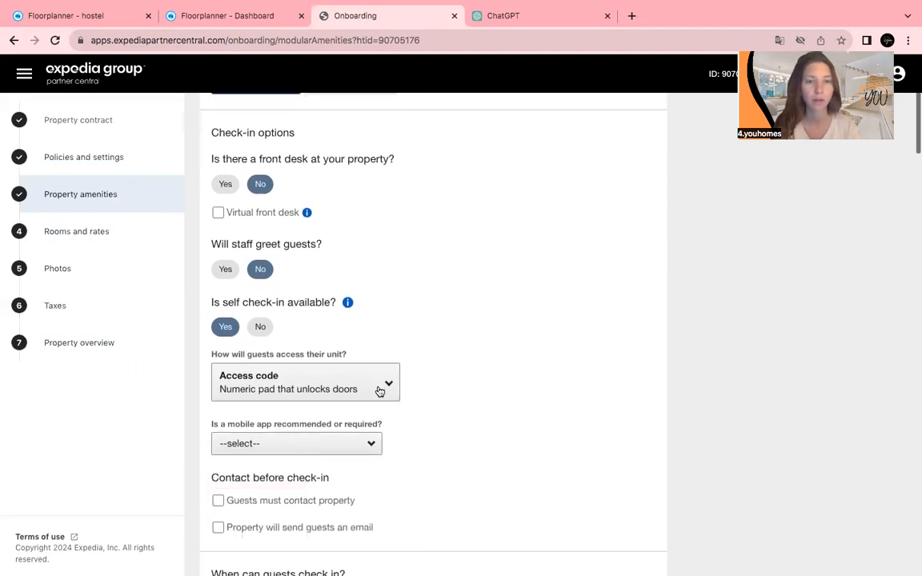
scroll(379, 391, down, 2)
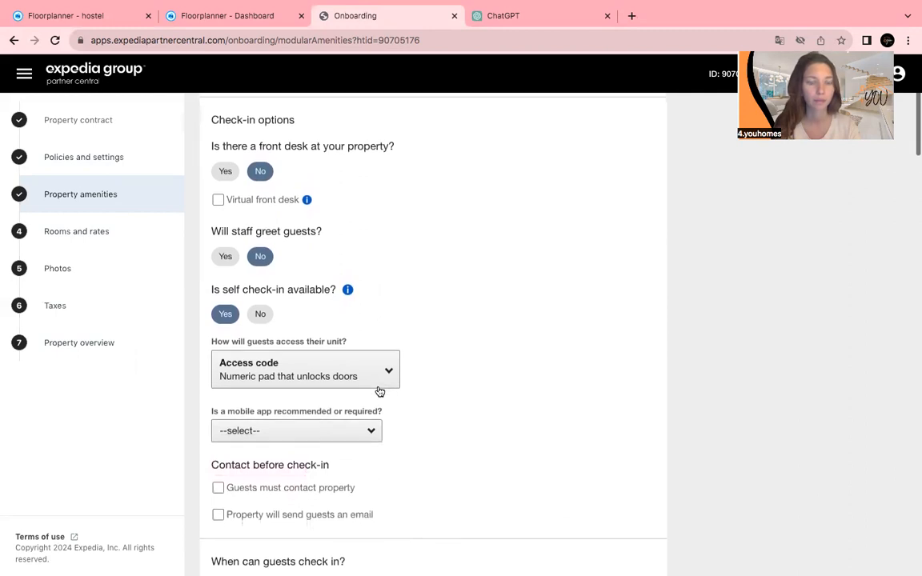
scroll(380, 391, down, 1)
scroll(380, 391, down, 3)
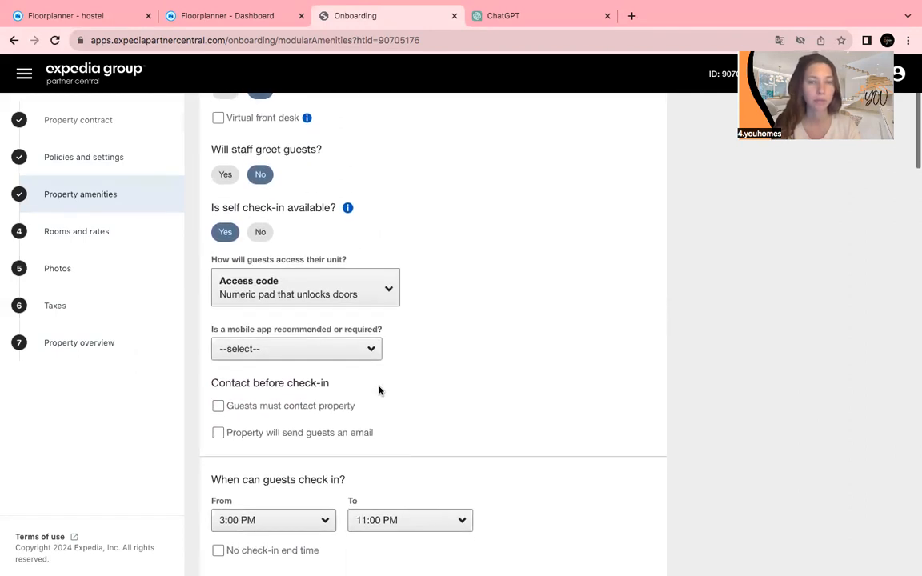
scroll(380, 391, down, 4)
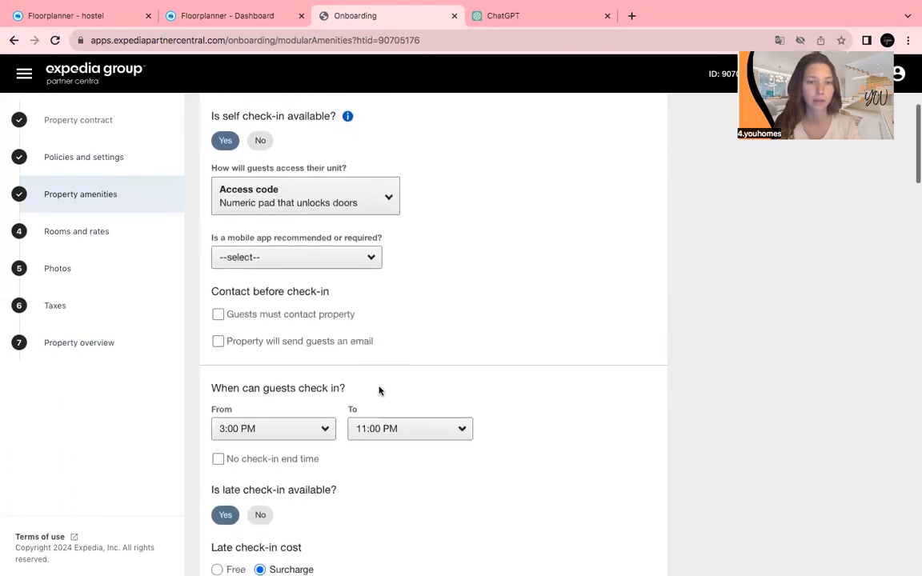
scroll(379, 391, down, 2)
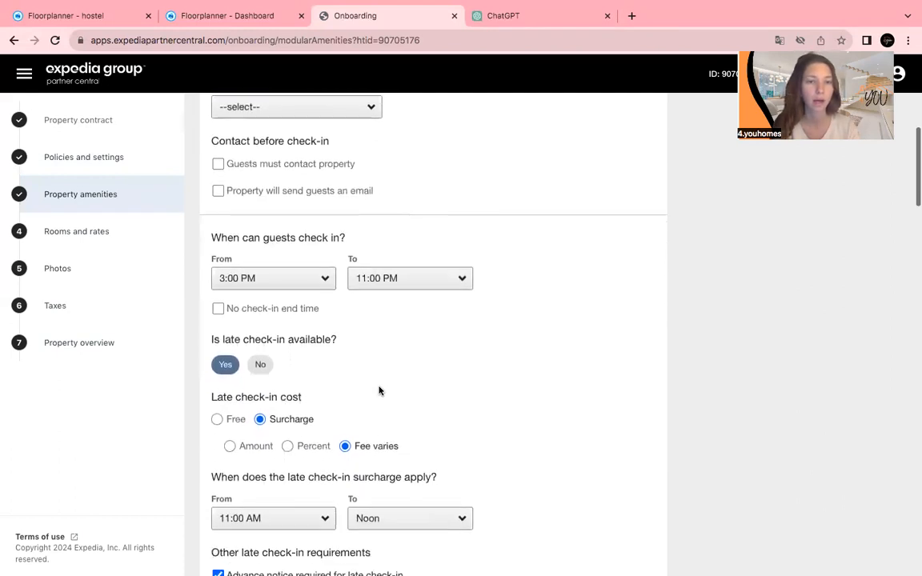
scroll(380, 392, down, 1)
scroll(380, 391, down, 3)
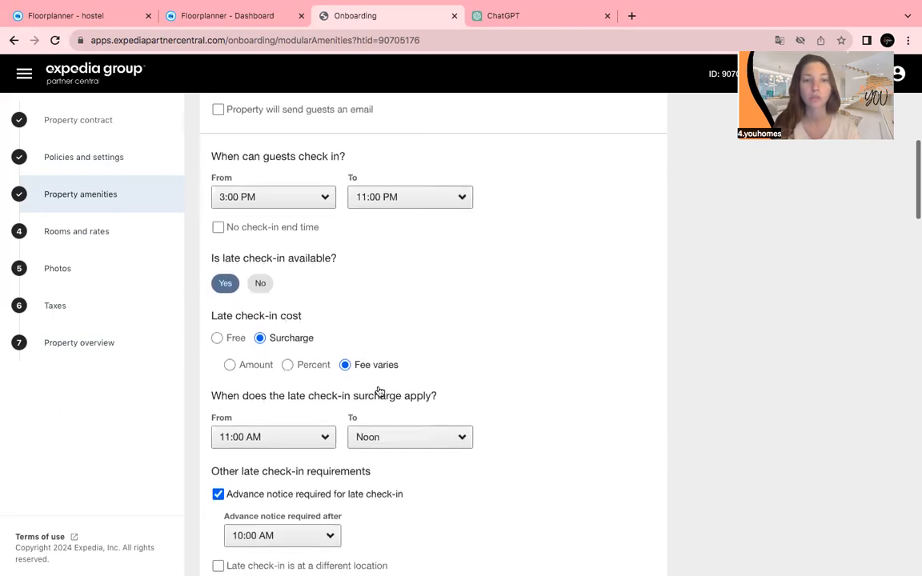
scroll(379, 391, down, 1)
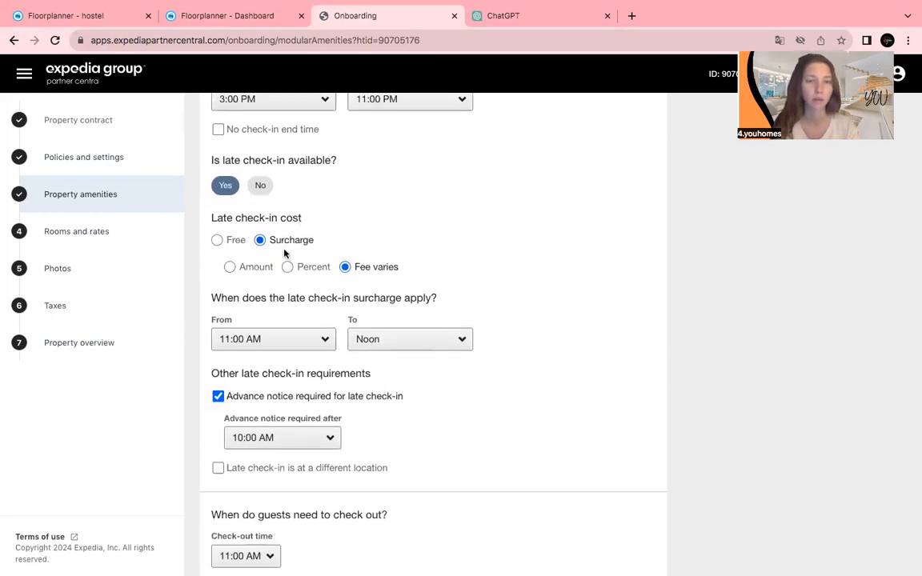
scroll(305, 312, down, 2)
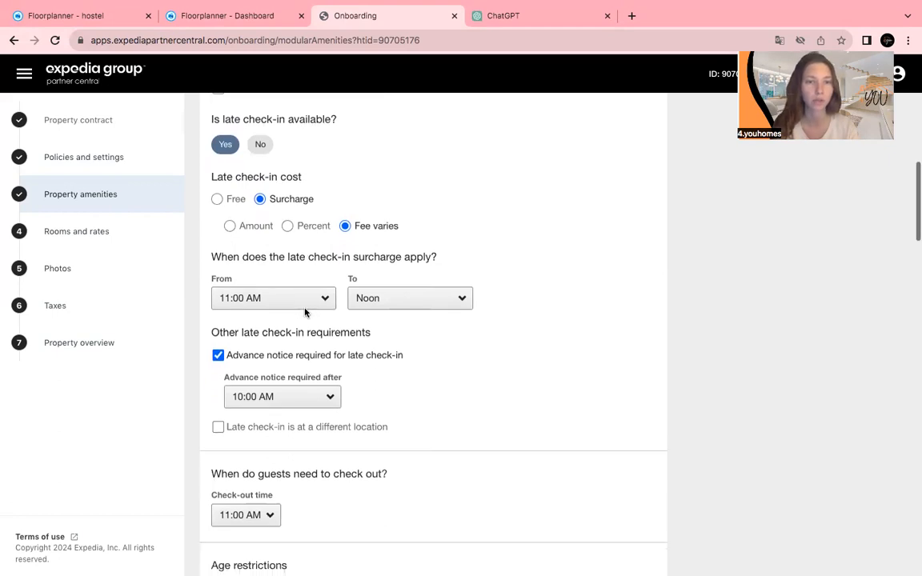
scroll(386, 398, down, 2)
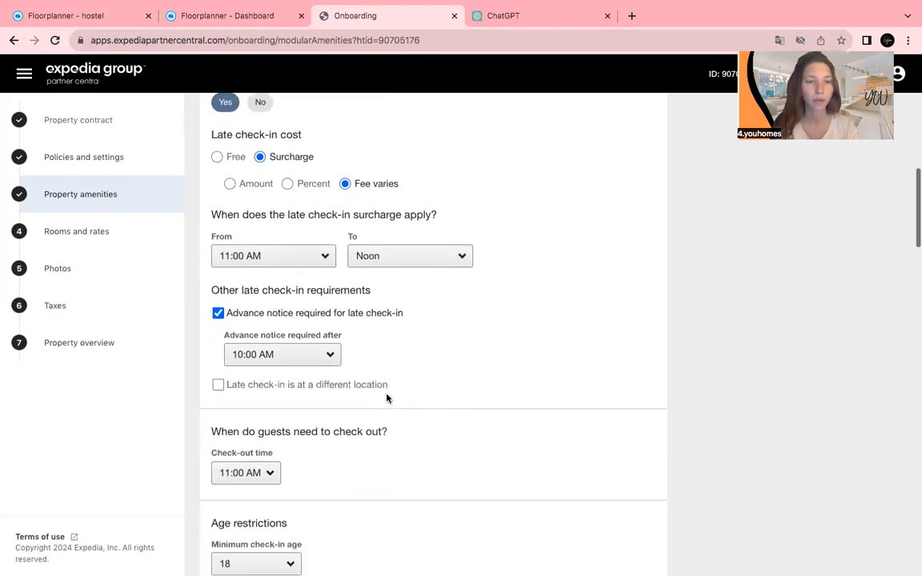
scroll(387, 398, down, 2)
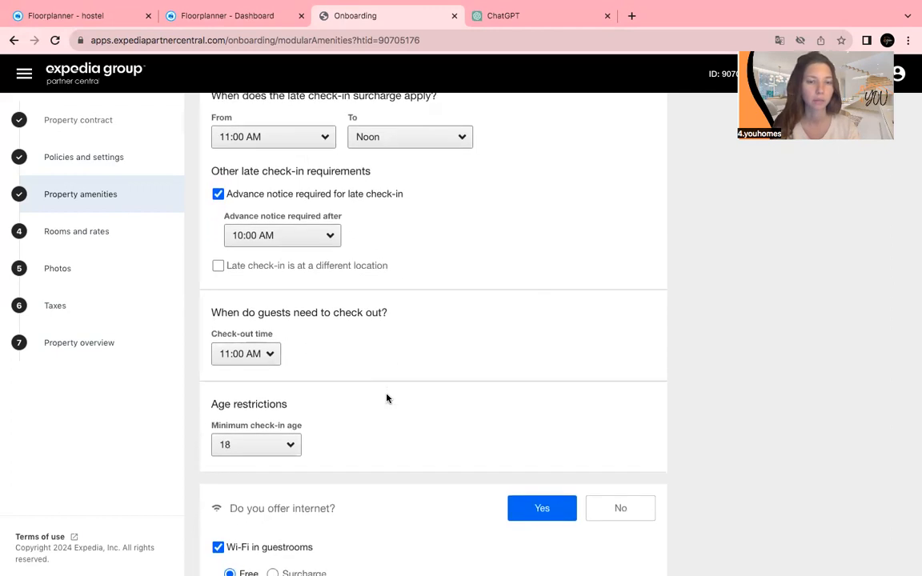
Expand More options under 'Do you offer internet?' to show the wired and dial-up choices.
scroll(386, 398, down, 3)
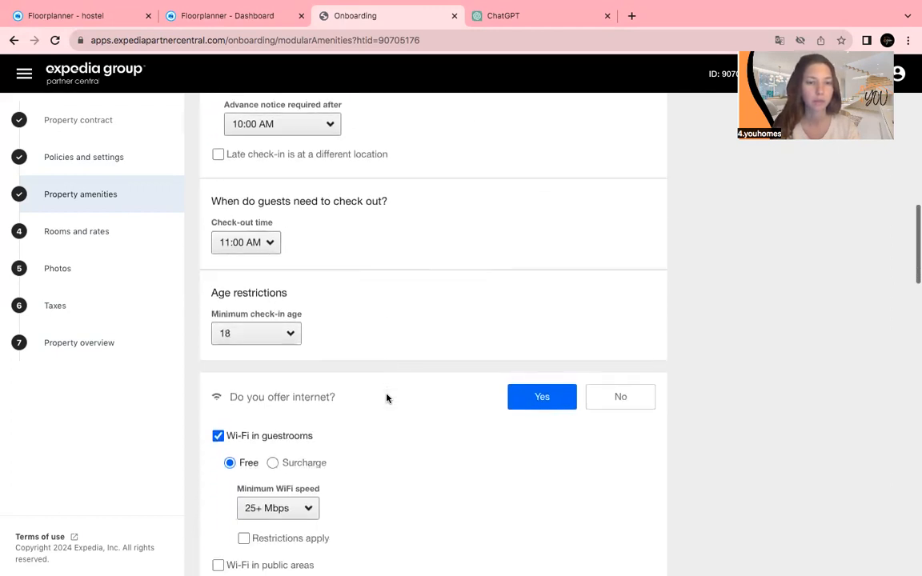
scroll(408, 446, down, 3)
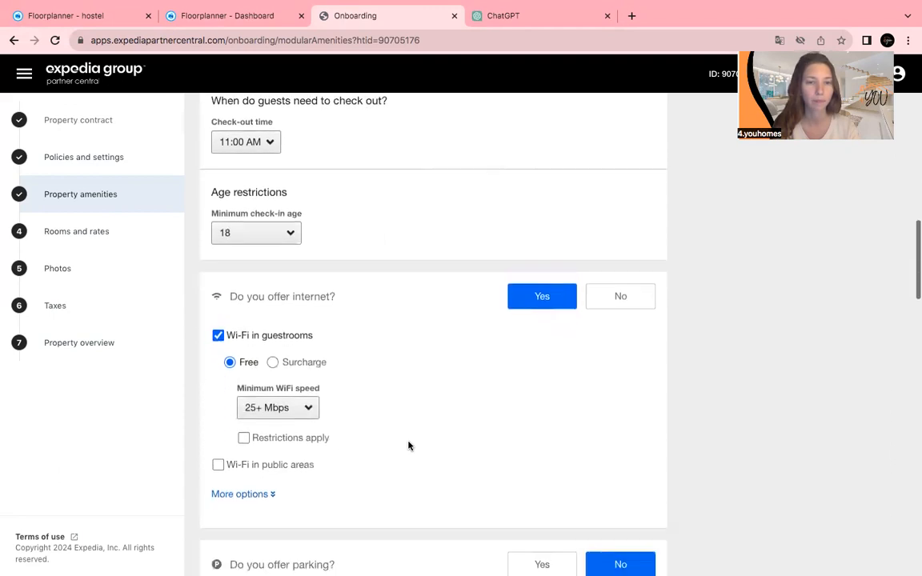
scroll(408, 446, down, 2)
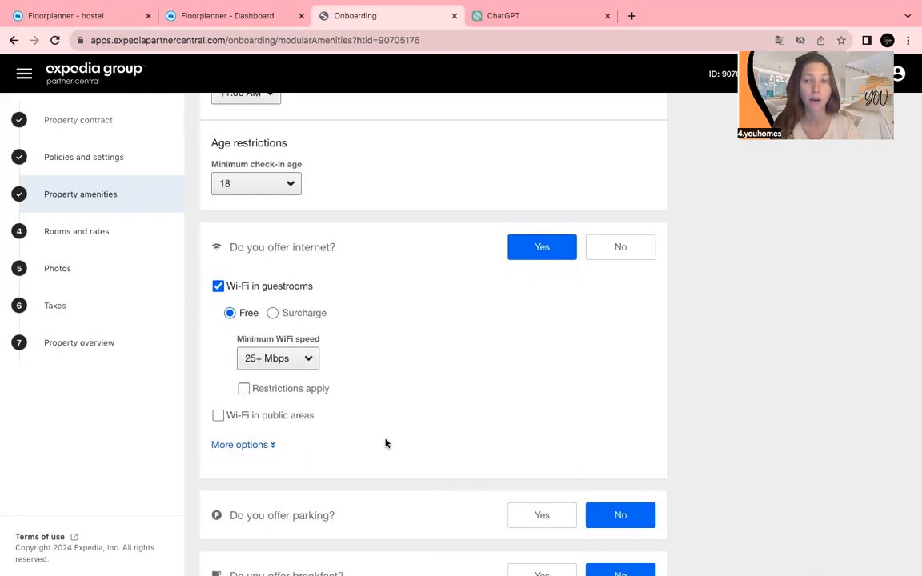
scroll(380, 459, down, 2)
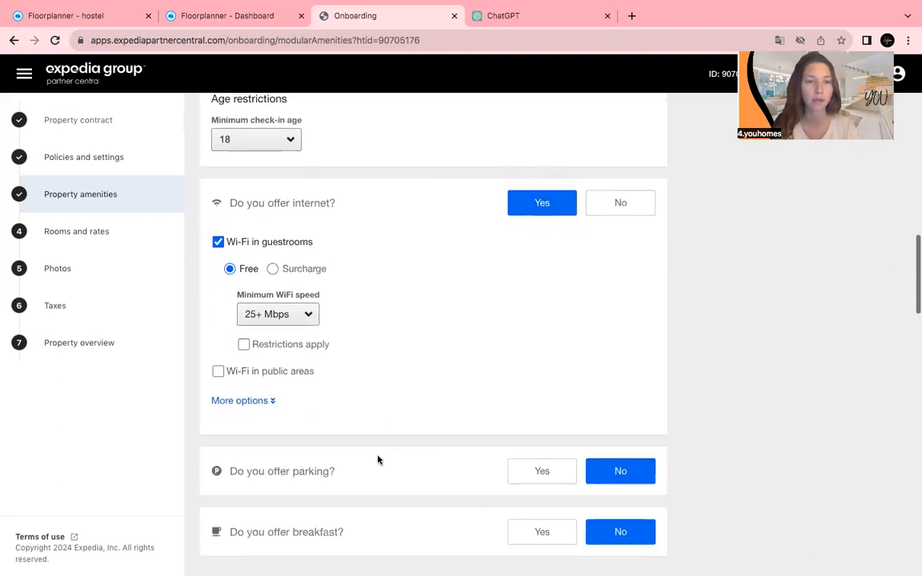
click(233, 403)
scroll(266, 457, down, 6)
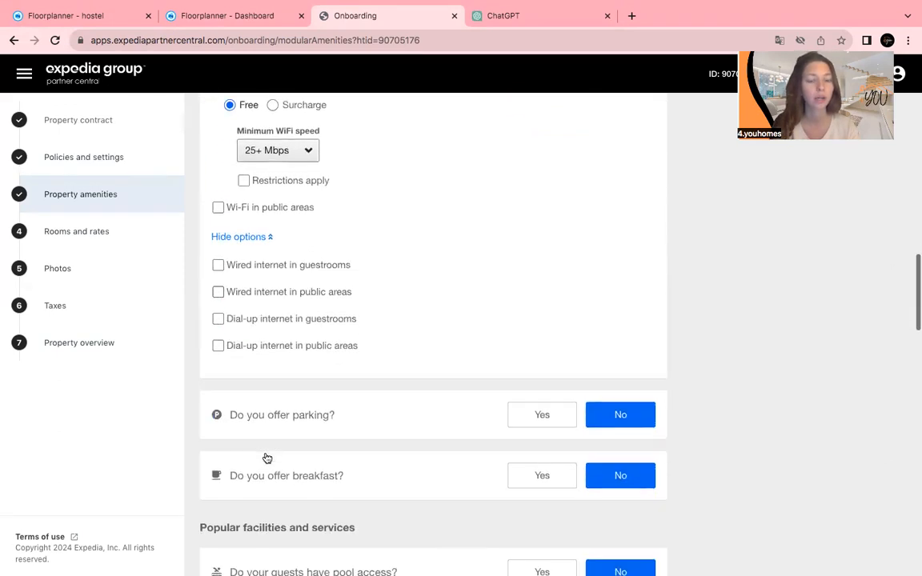
scroll(265, 454, down, 2)
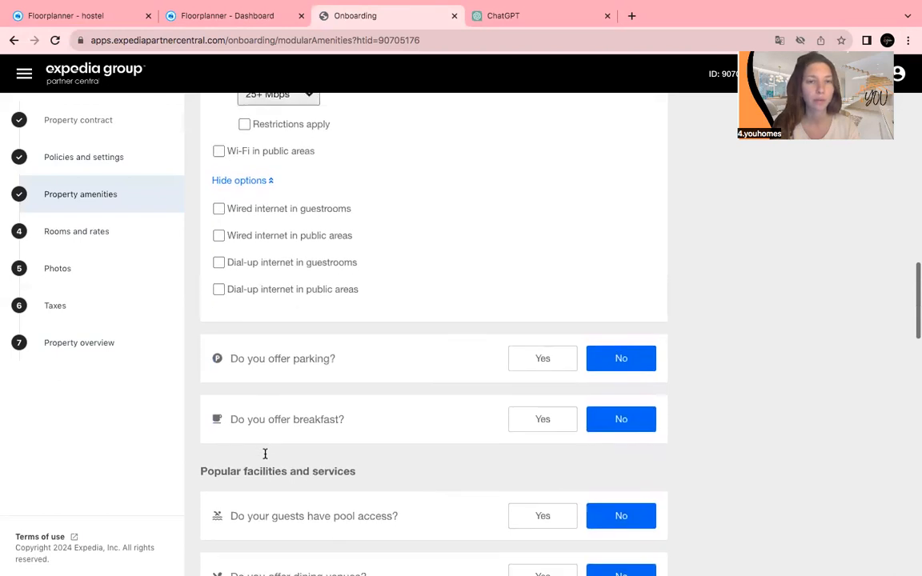
scroll(265, 454, down, 1)
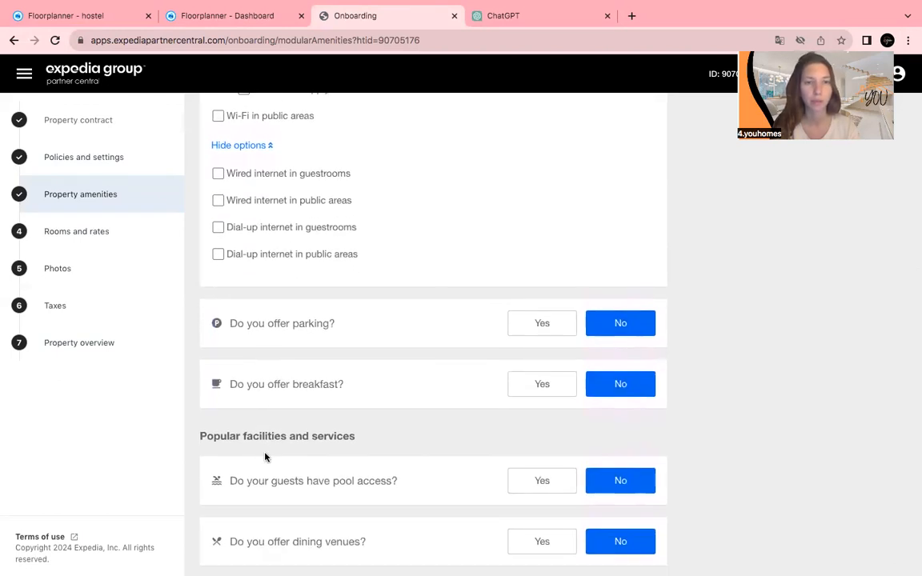
scroll(266, 457, down, 2)
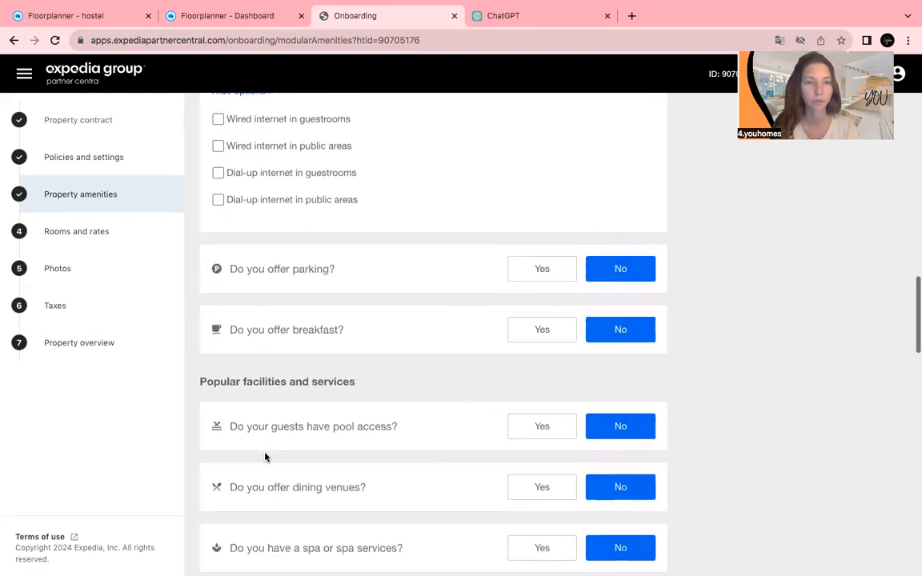
scroll(266, 457, down, 3)
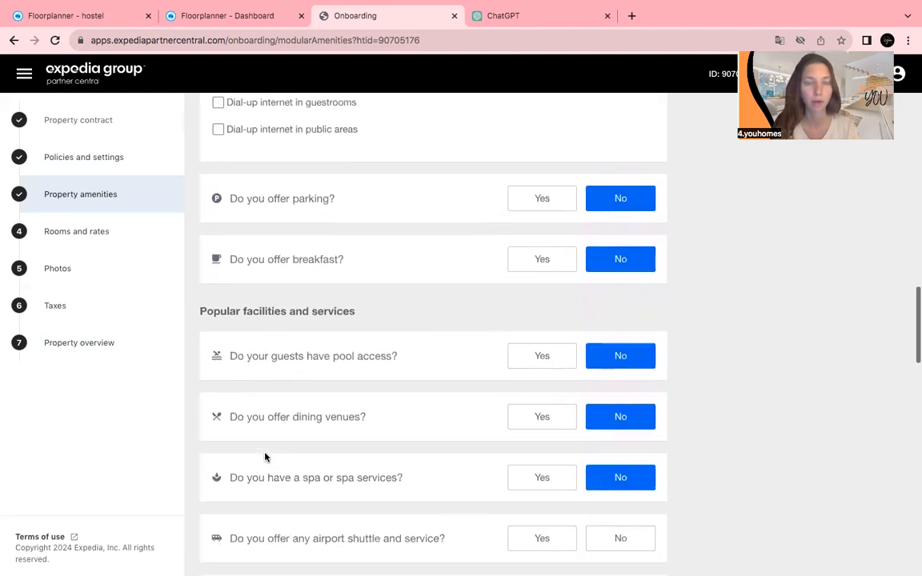
scroll(266, 457, down, 3)
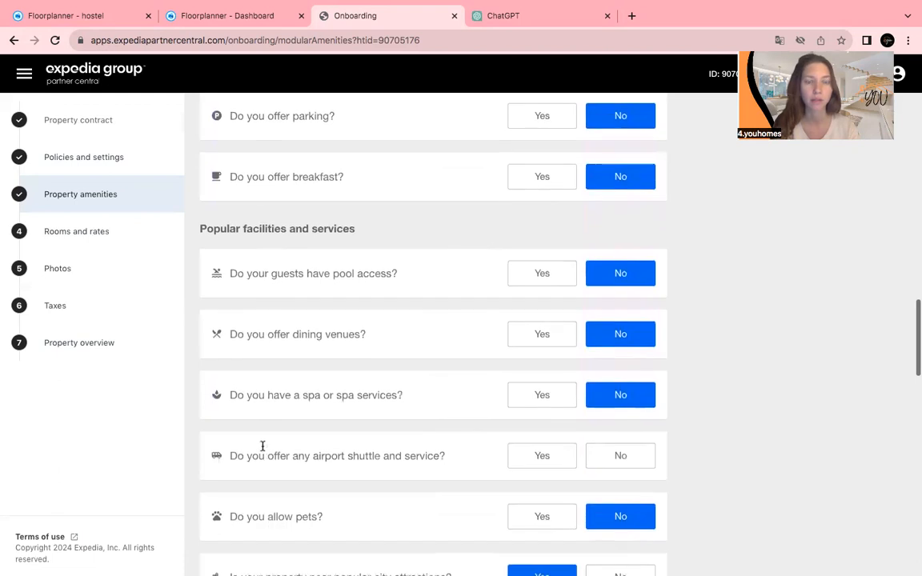
scroll(263, 371, down, 1)
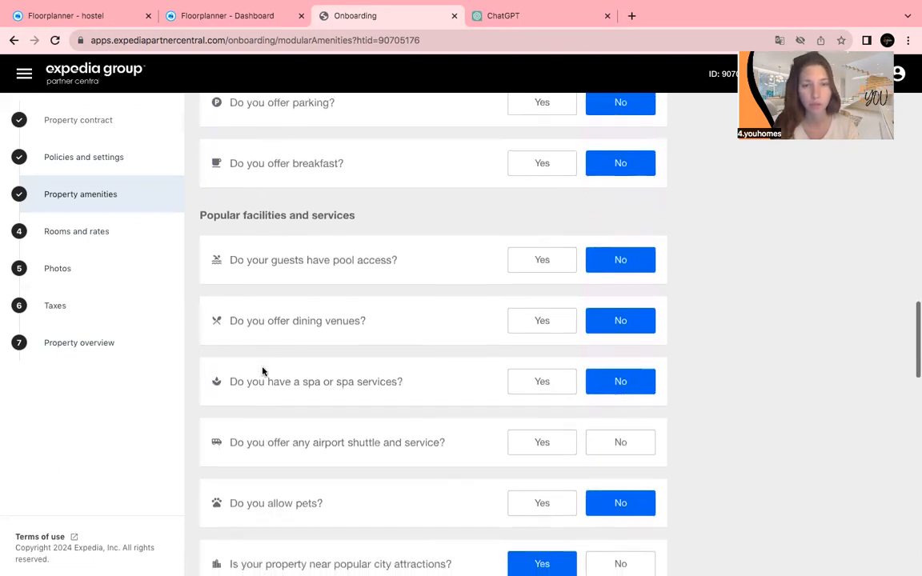
scroll(263, 371, down, 3)
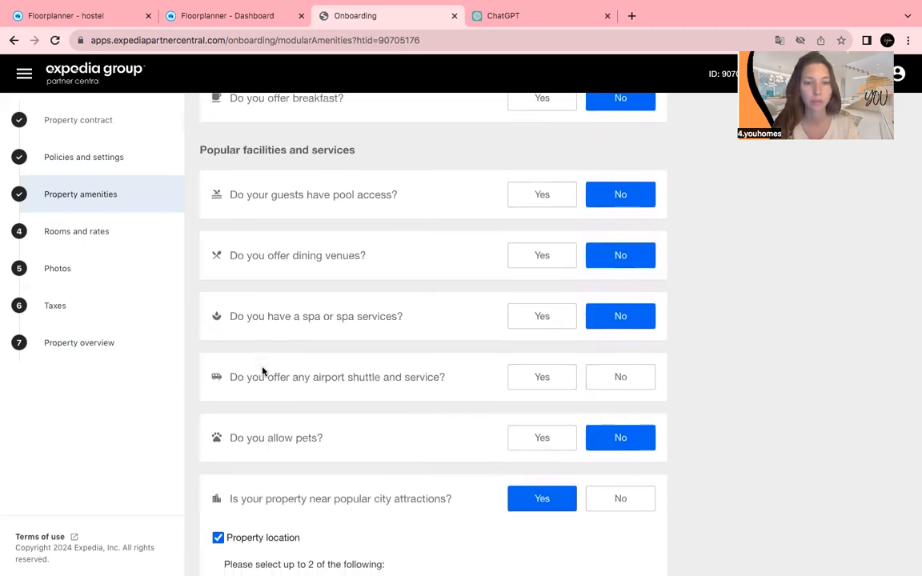
scroll(262, 370, down, 2)
scroll(263, 371, down, 2)
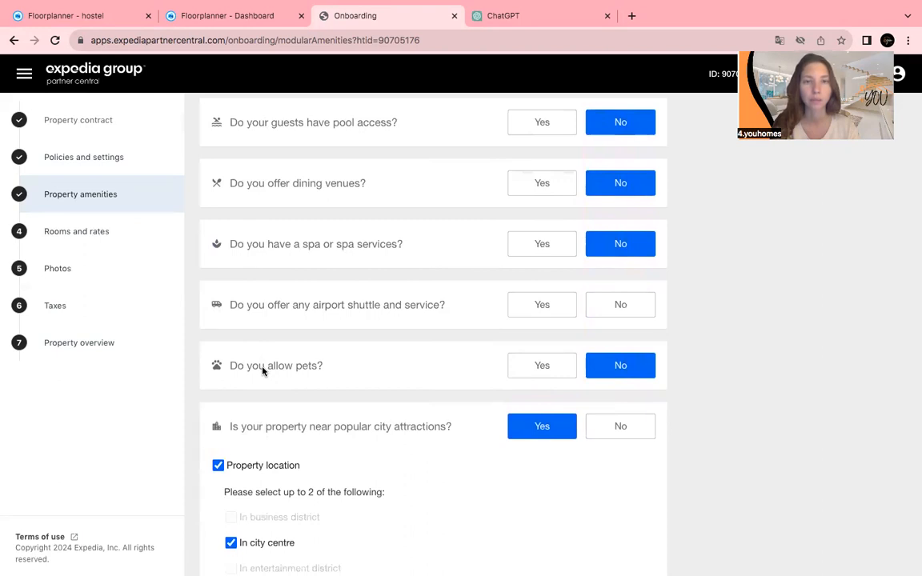
scroll(262, 370, down, 1)
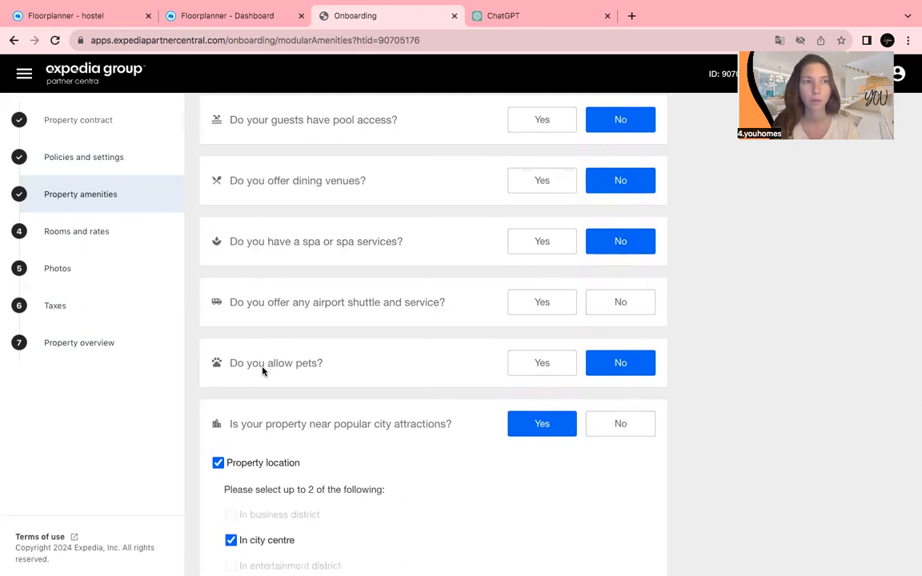
scroll(262, 371, down, 1)
scroll(263, 371, down, 1)
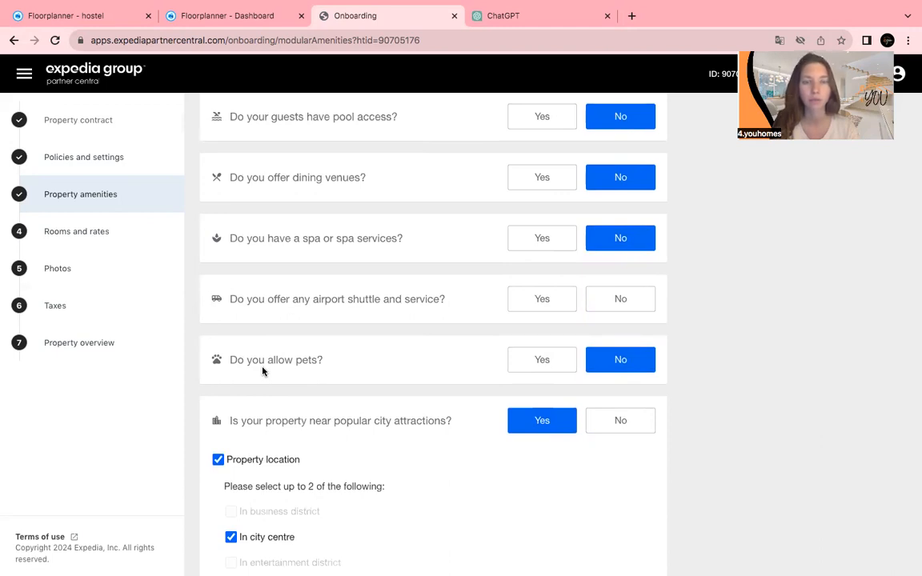
scroll(262, 370, up, 2)
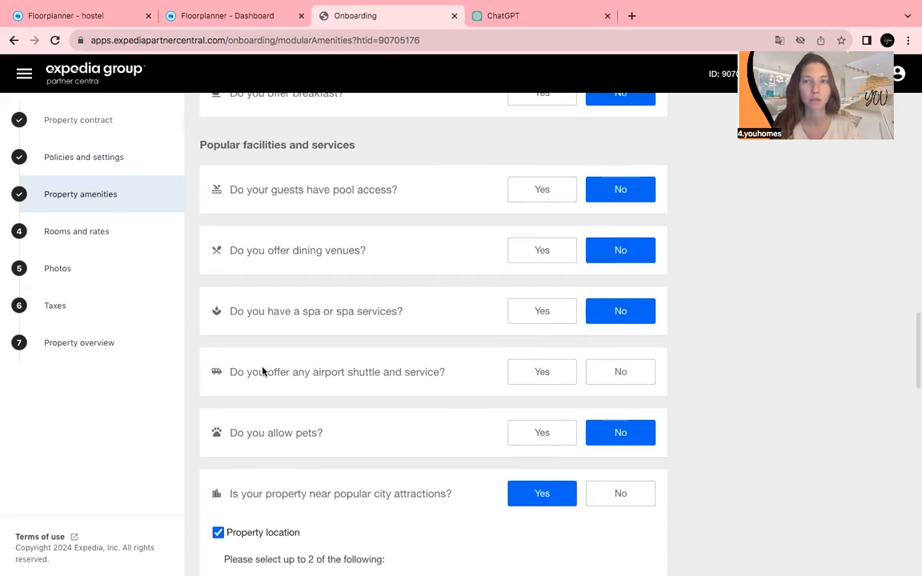
scroll(263, 370, down, 1)
scroll(262, 371, down, 1)
scroll(263, 371, down, 1)
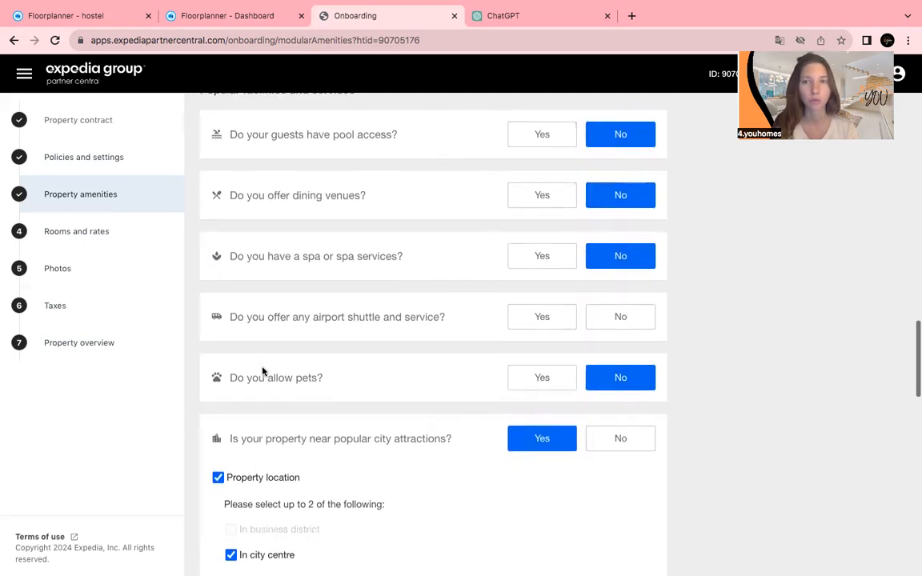
scroll(263, 371, down, 1)
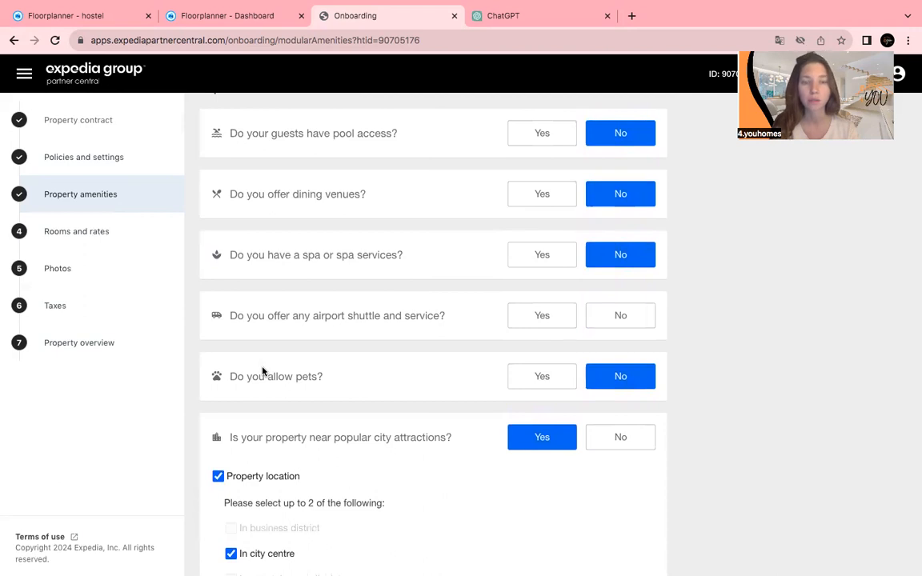
scroll(263, 371, down, 3)
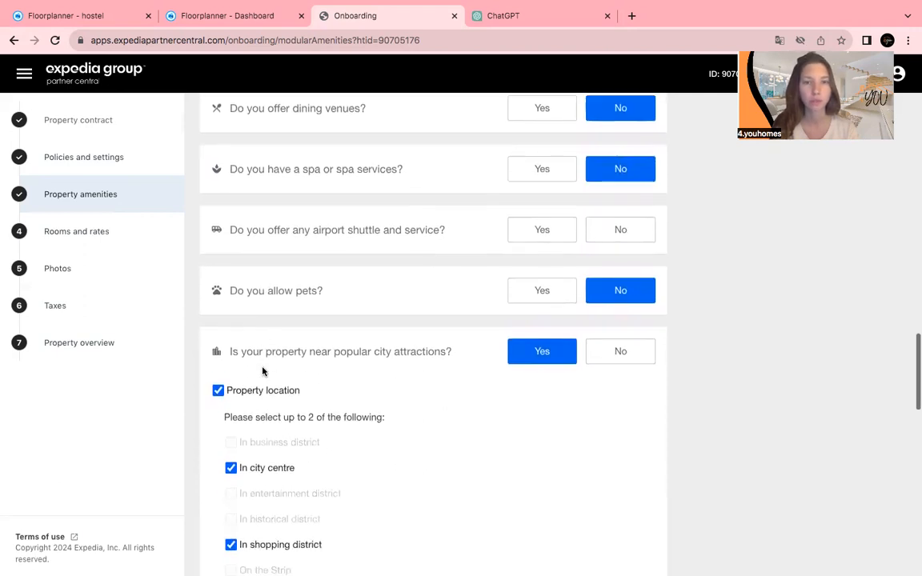
scroll(263, 370, down, 3)
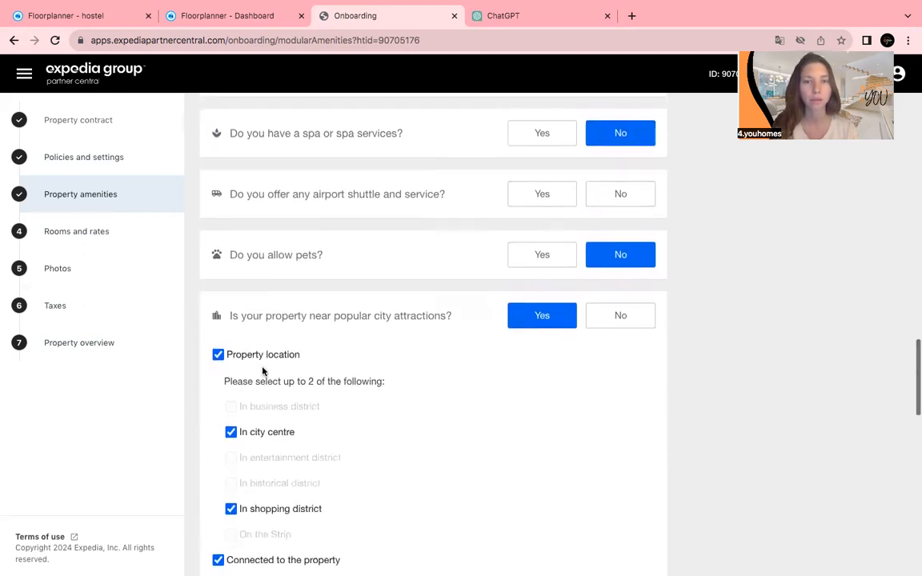
scroll(265, 373, up, 5)
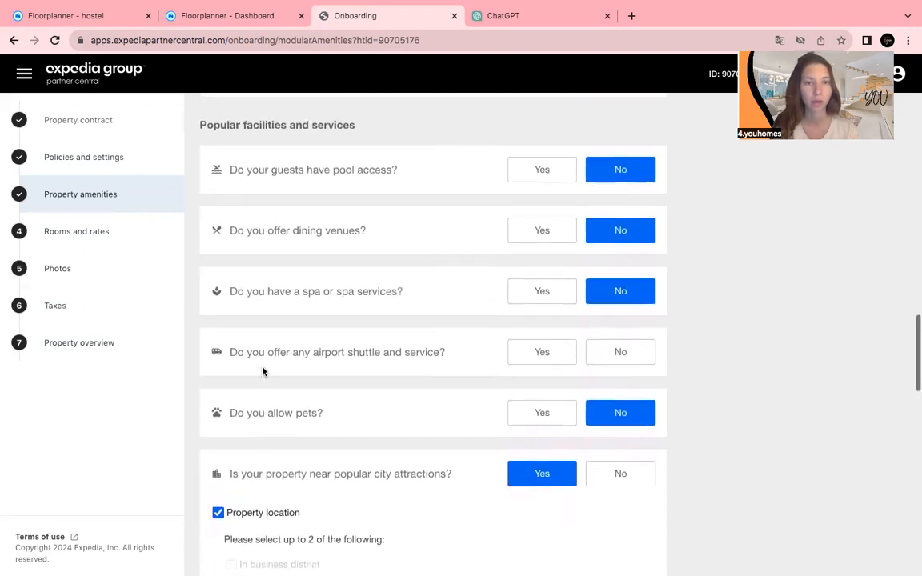
scroll(263, 371, down, 1)
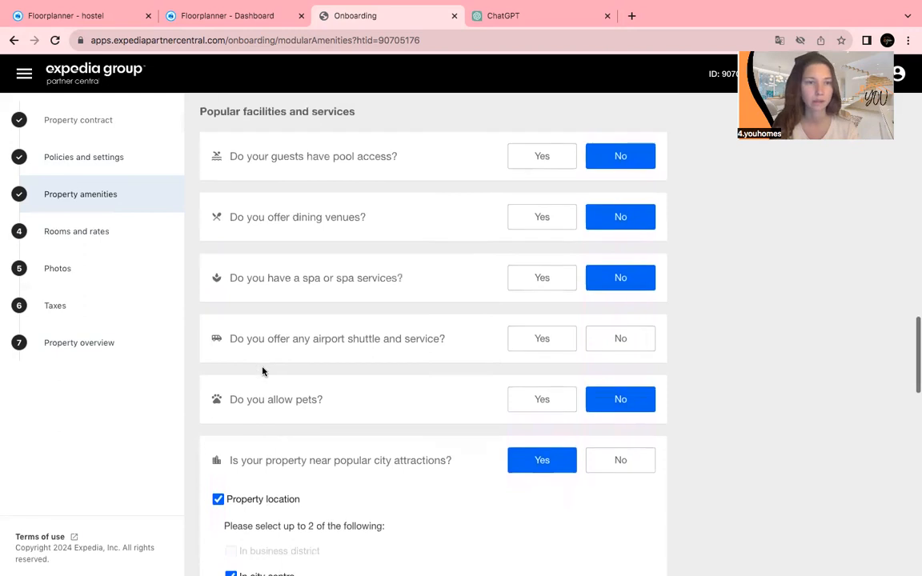
scroll(262, 370, down, 2)
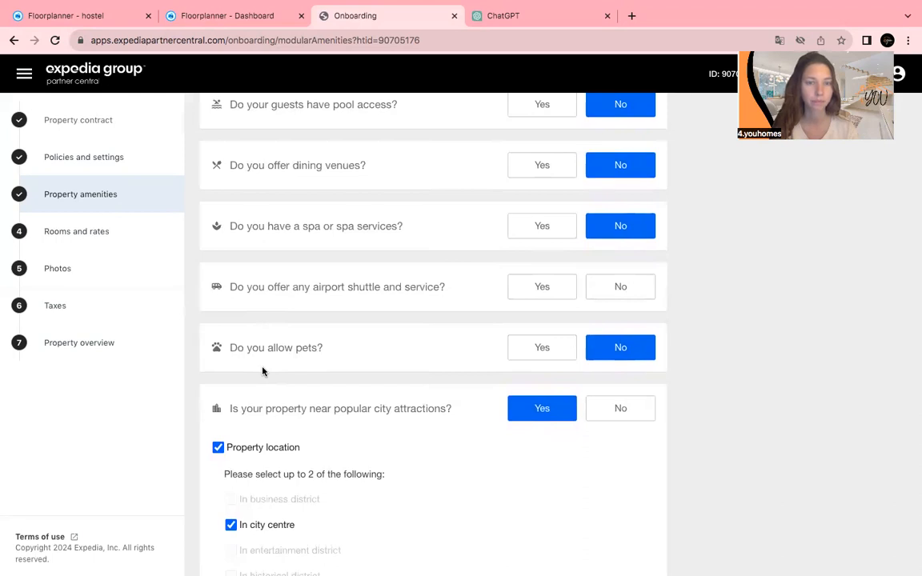
scroll(262, 371, down, 1)
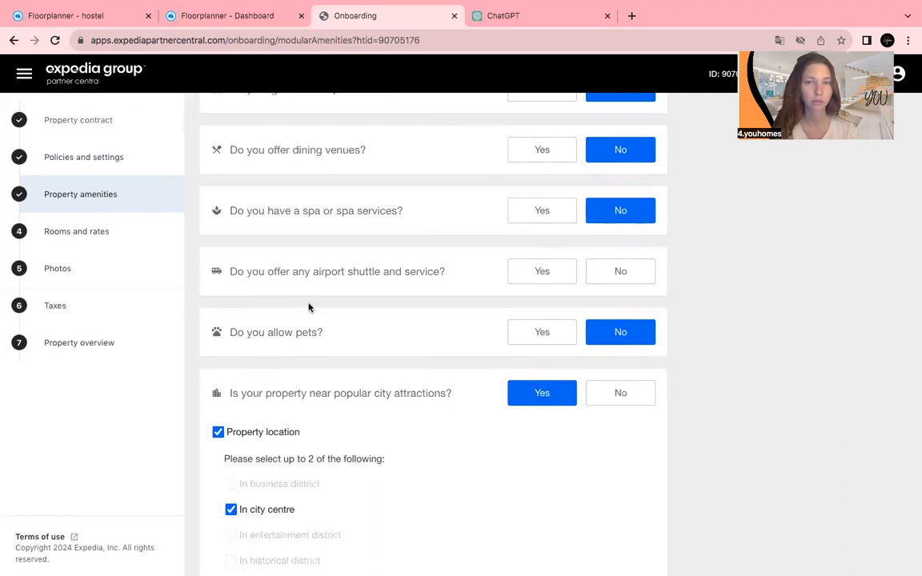
scroll(310, 304, down, 4)
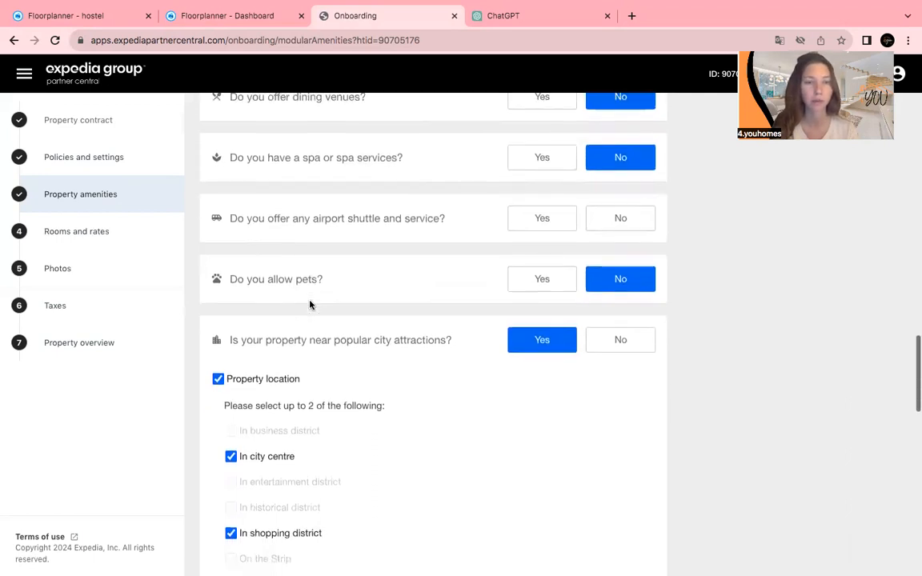
scroll(310, 304, down, 2)
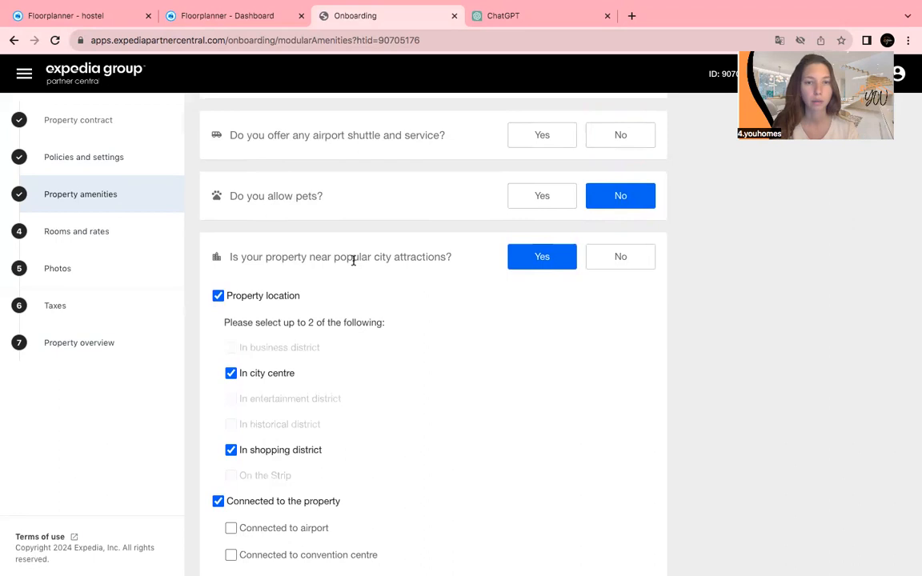
scroll(362, 277, down, 5)
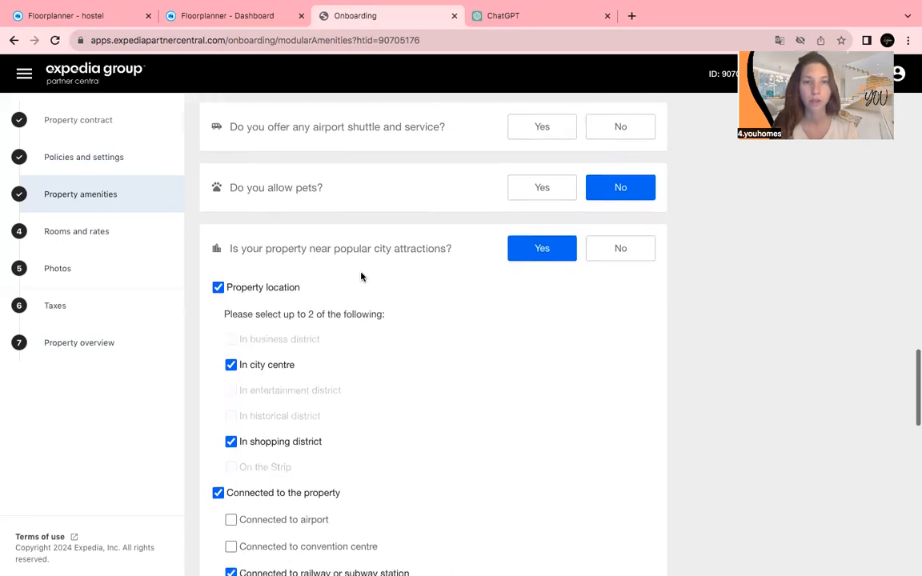
scroll(361, 277, down, 2)
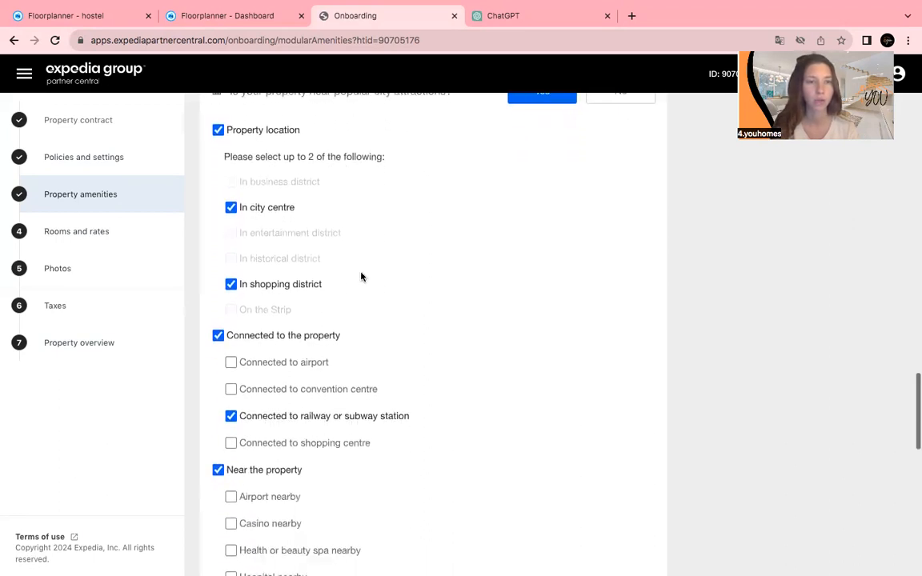
scroll(361, 277, down, 2)
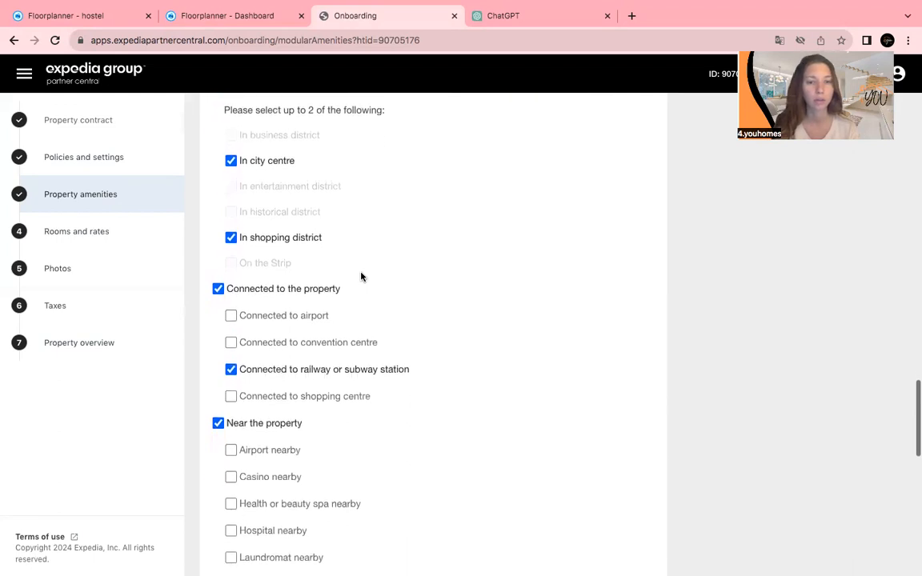
scroll(361, 277, down, 9)
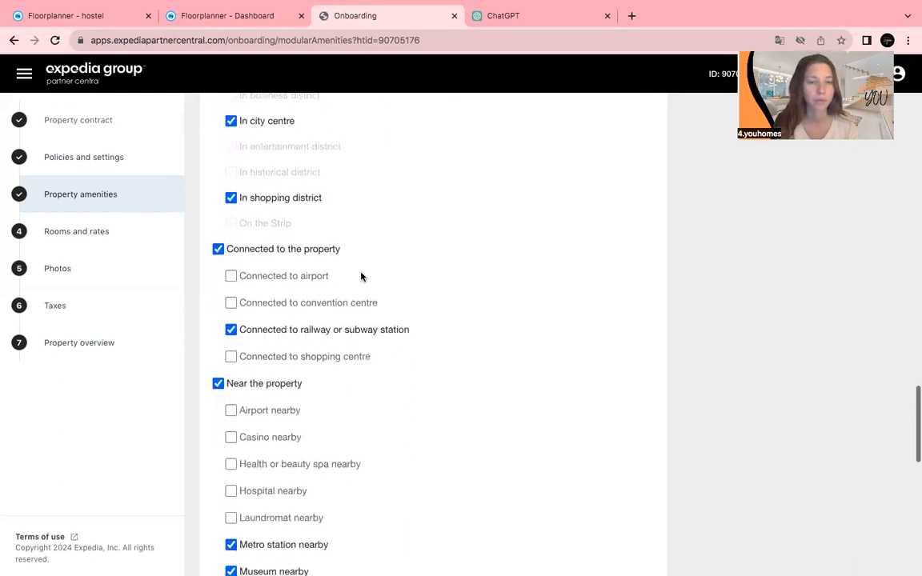
scroll(361, 277, down, 6)
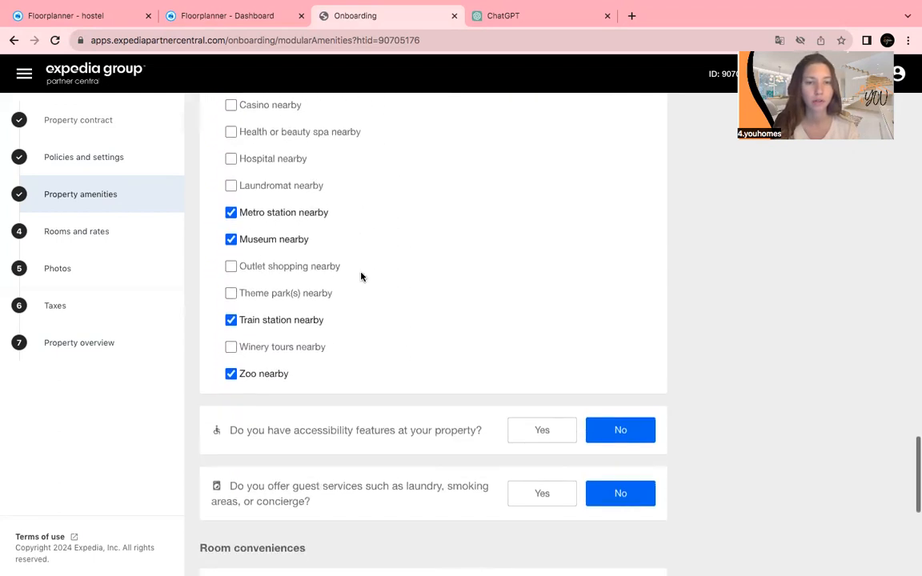
scroll(361, 277, down, 5)
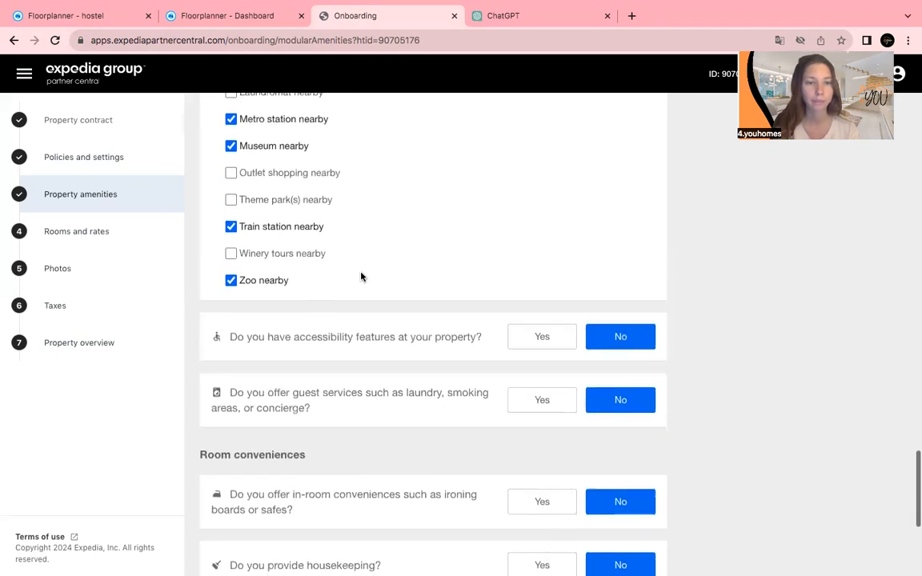
scroll(333, 383, down, 3)
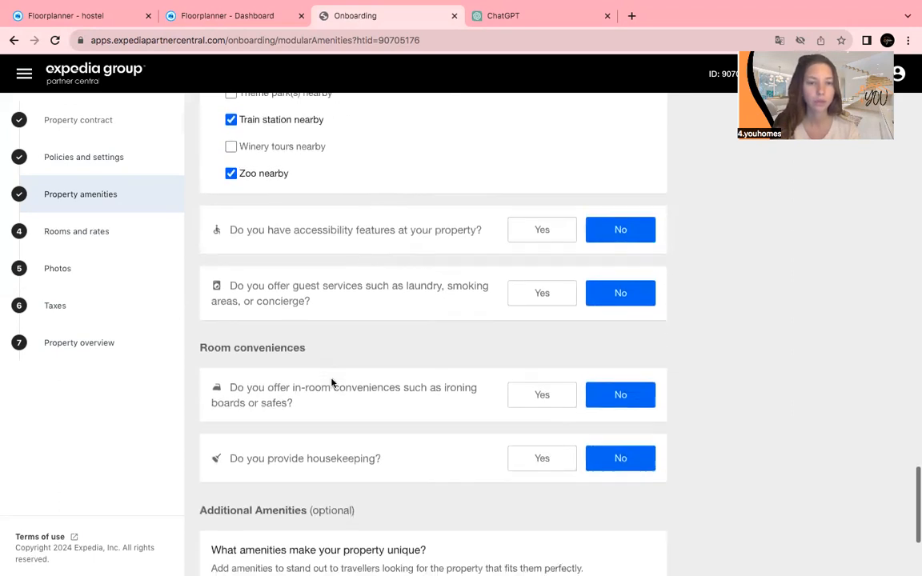
scroll(333, 384, down, 3)
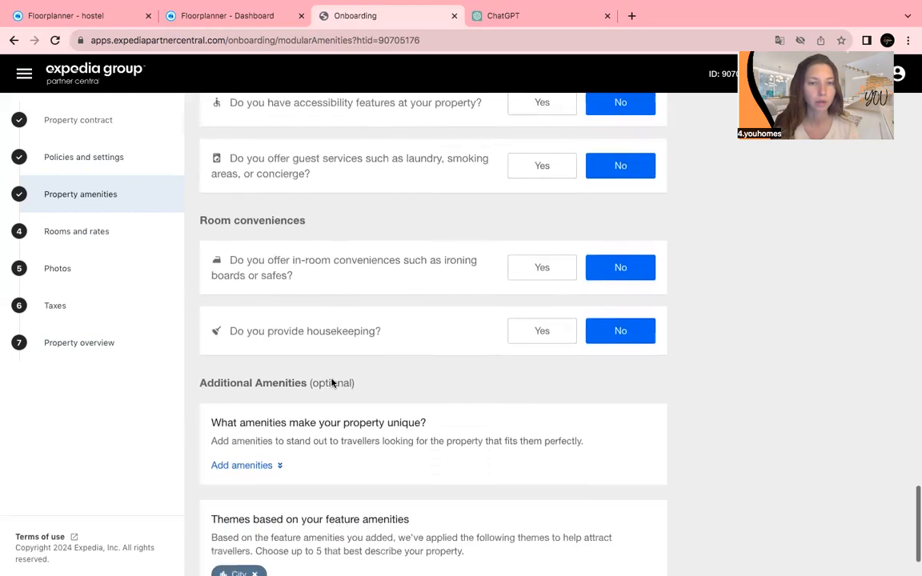
Expand the extra amenity categories and review the pets and city-attractions answers.
scroll(344, 413, down, 2)
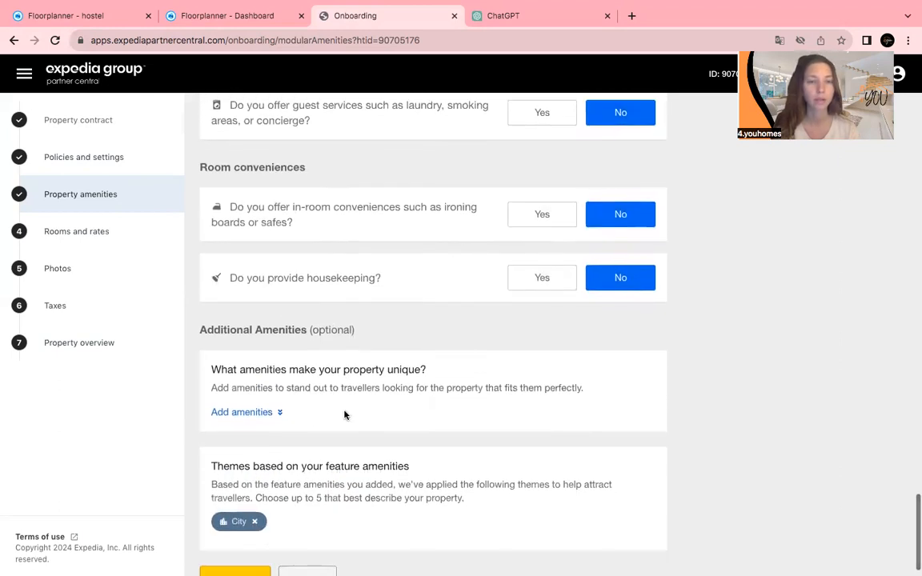
click(251, 414)
scroll(320, 470, down, 8)
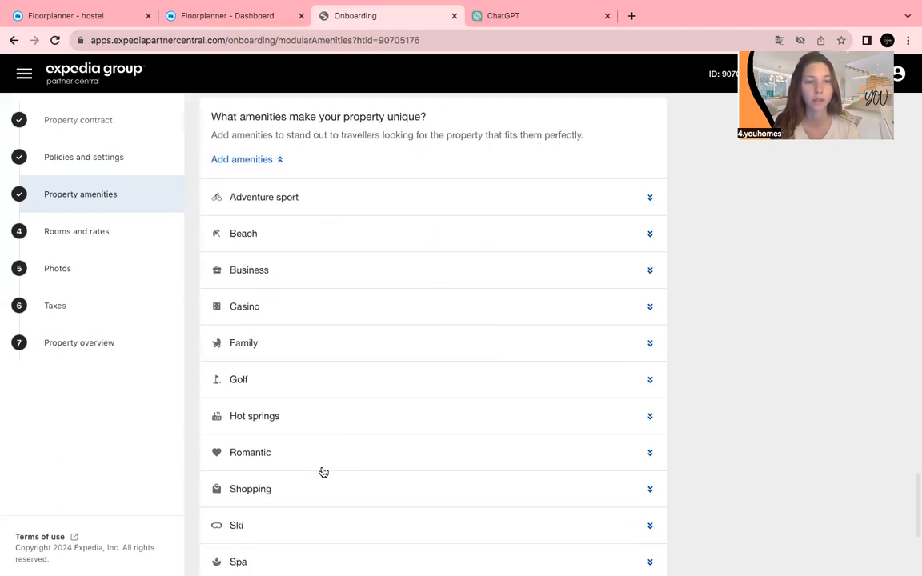
scroll(323, 472, down, 1)
scroll(323, 473, down, 1)
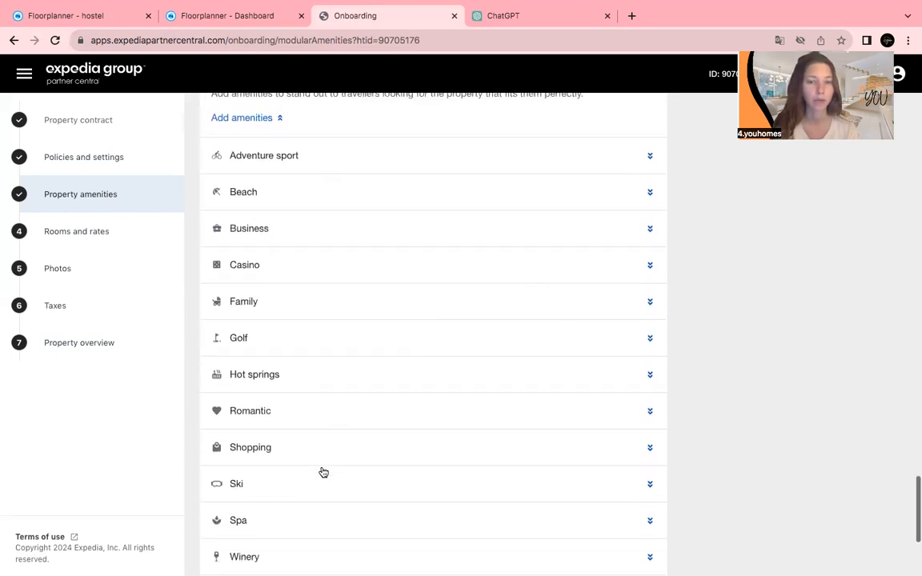
scroll(323, 472, down, 2)
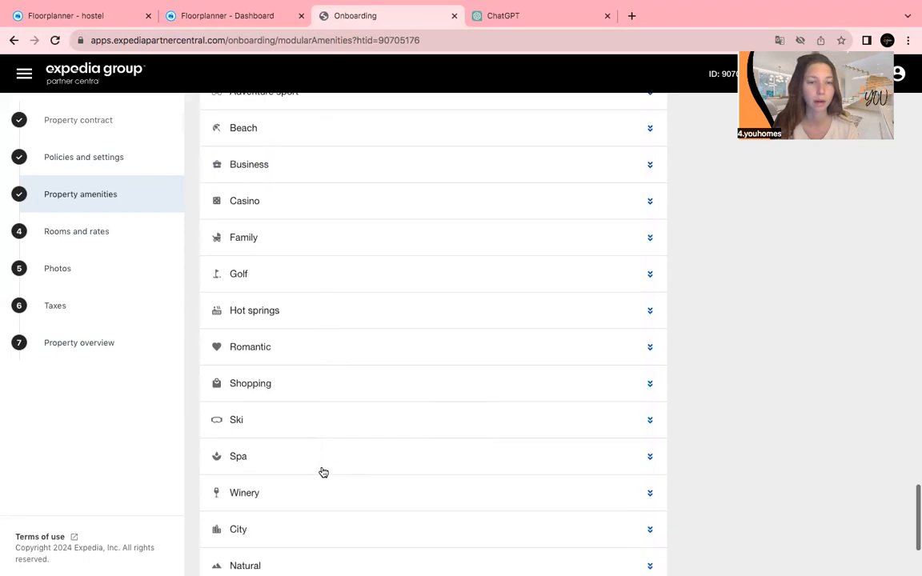
scroll(324, 472, down, 2)
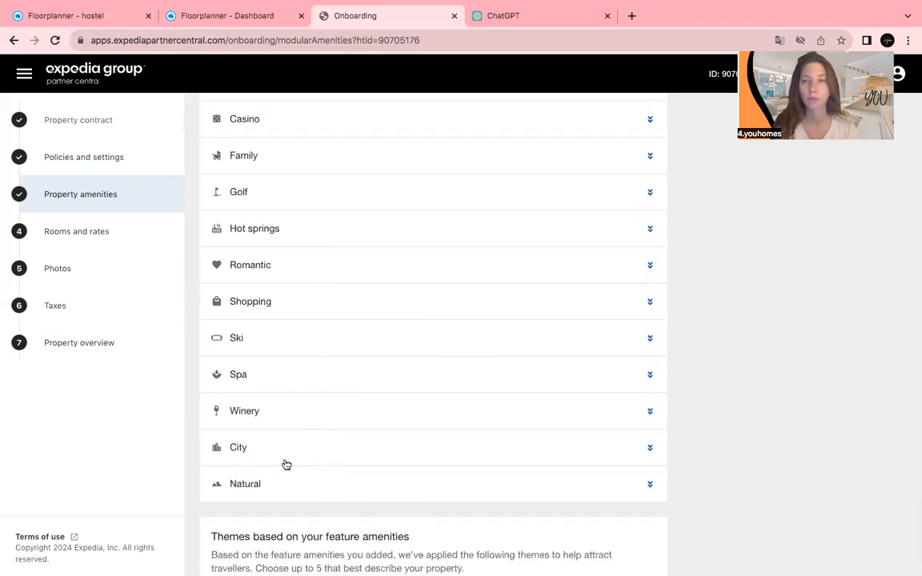
scroll(303, 484, down, 1)
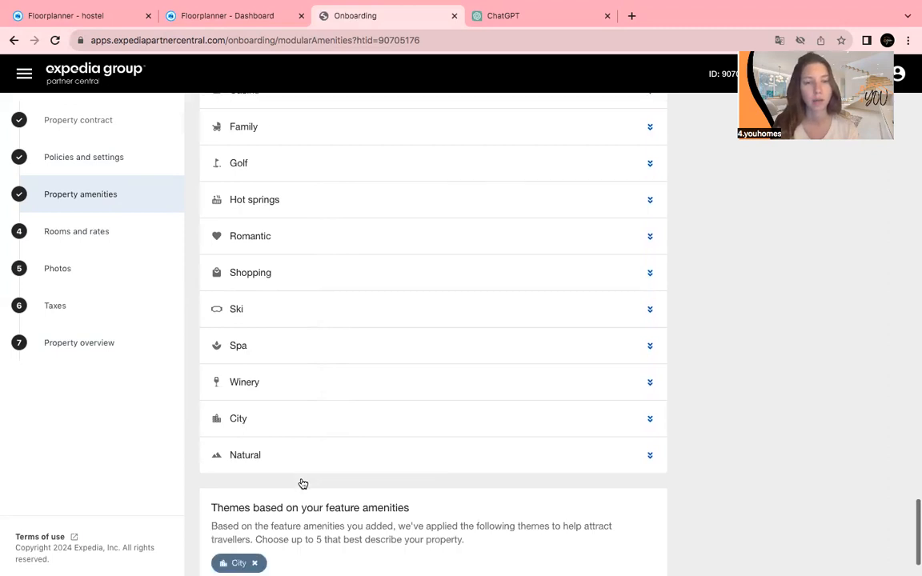
scroll(302, 484, down, 1)
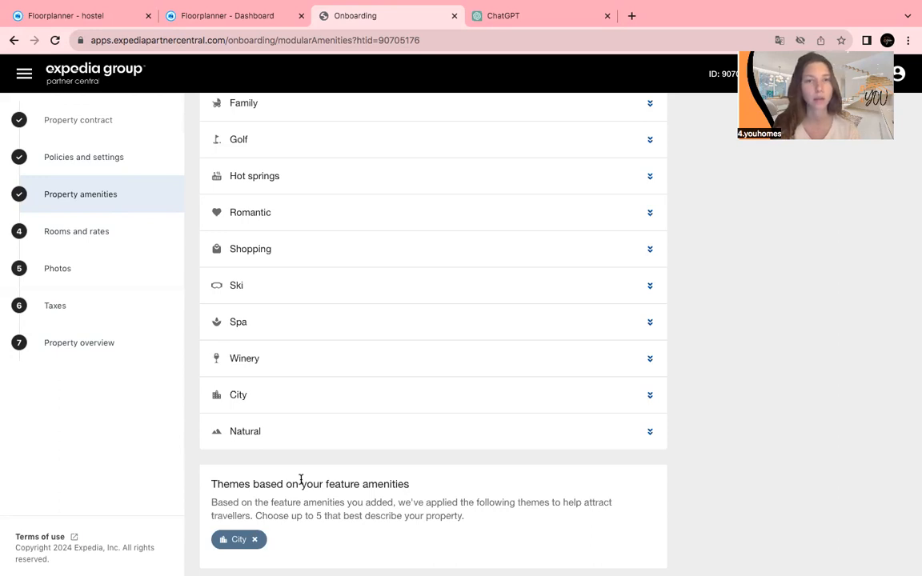
scroll(301, 479, down, 2)
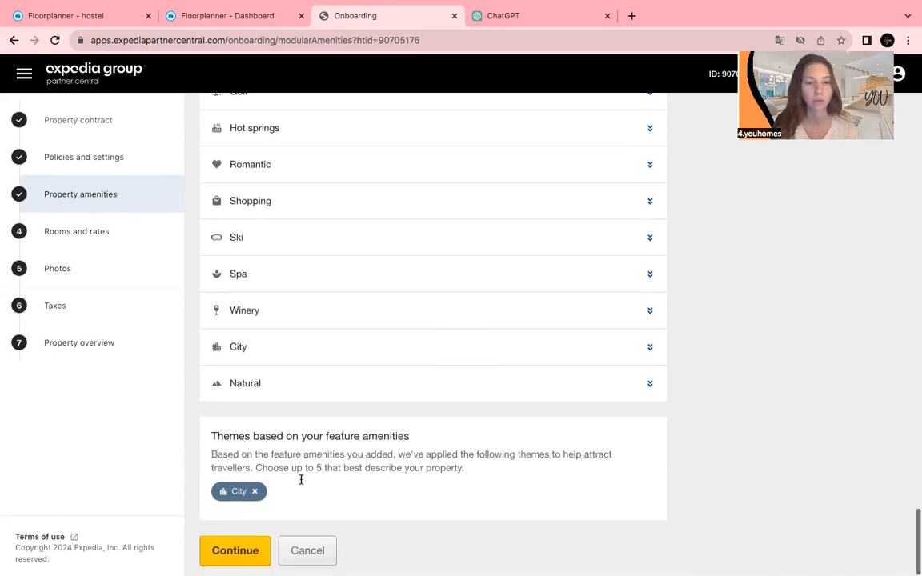
Submit the amenities answers so the property gets a City theme.
mouse_move(232, 555)
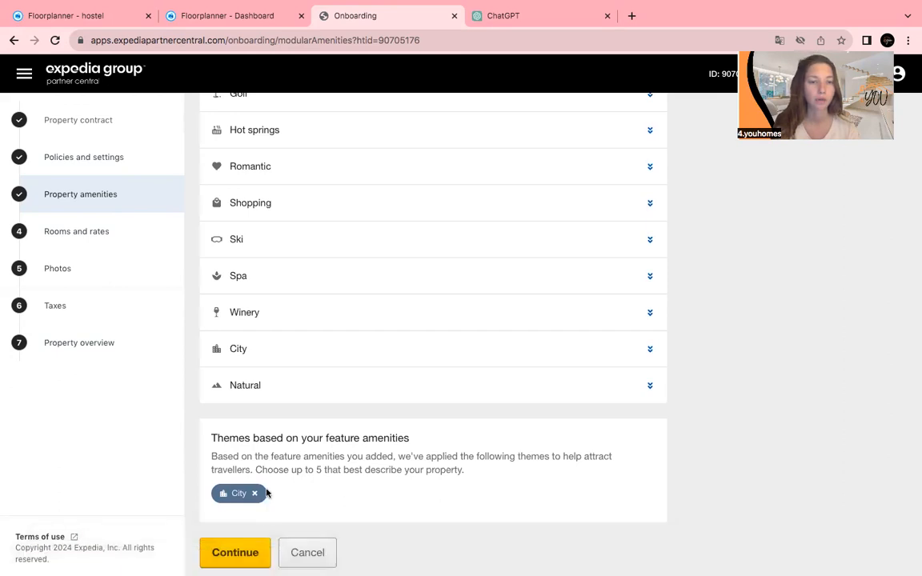
click(240, 552)
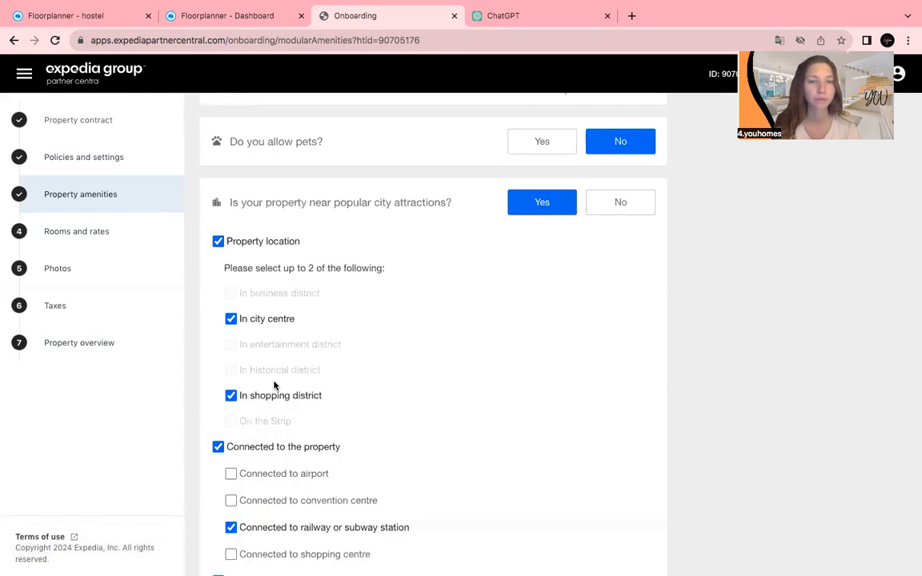
scroll(274, 386, down, 20)
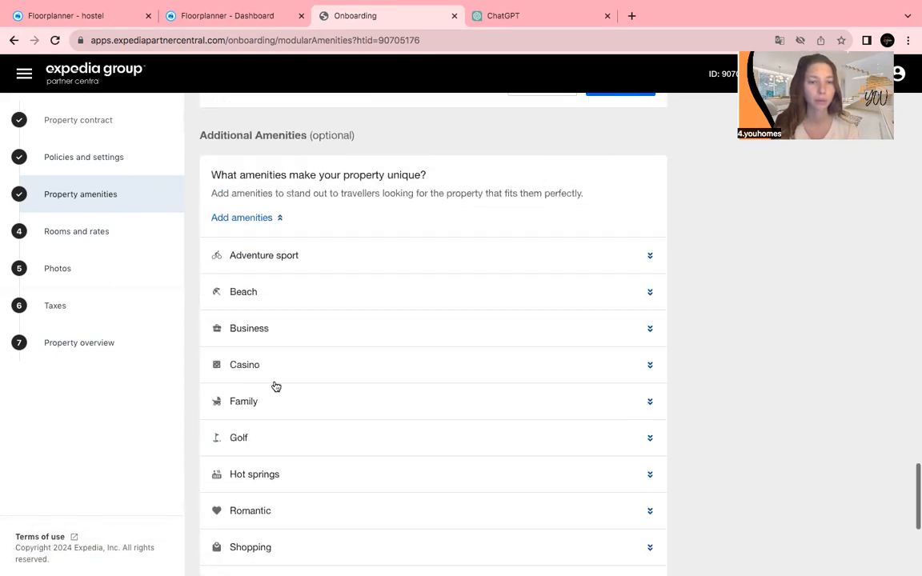
click(236, 551)
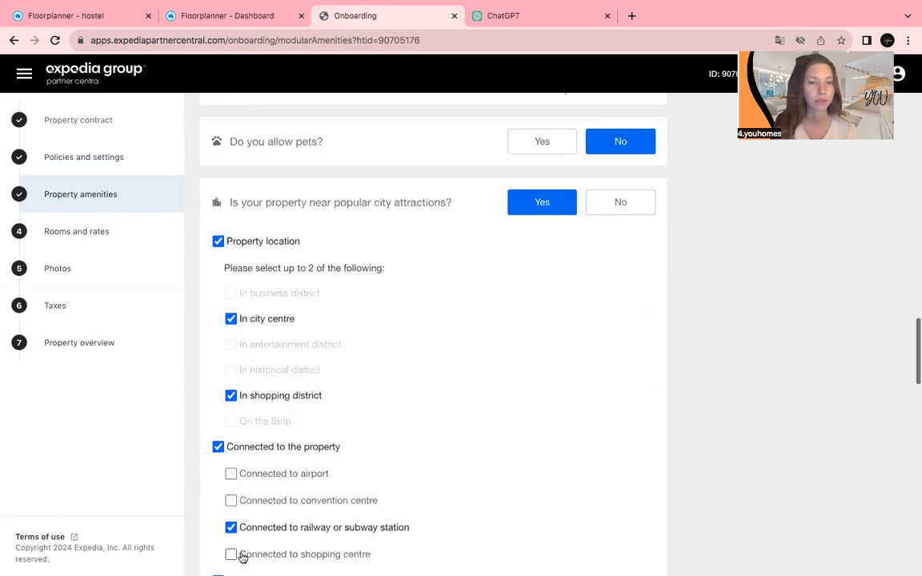
In Rooms and rates, expand Pricing type and choose Edit this room for Family Apartment.
click(93, 238)
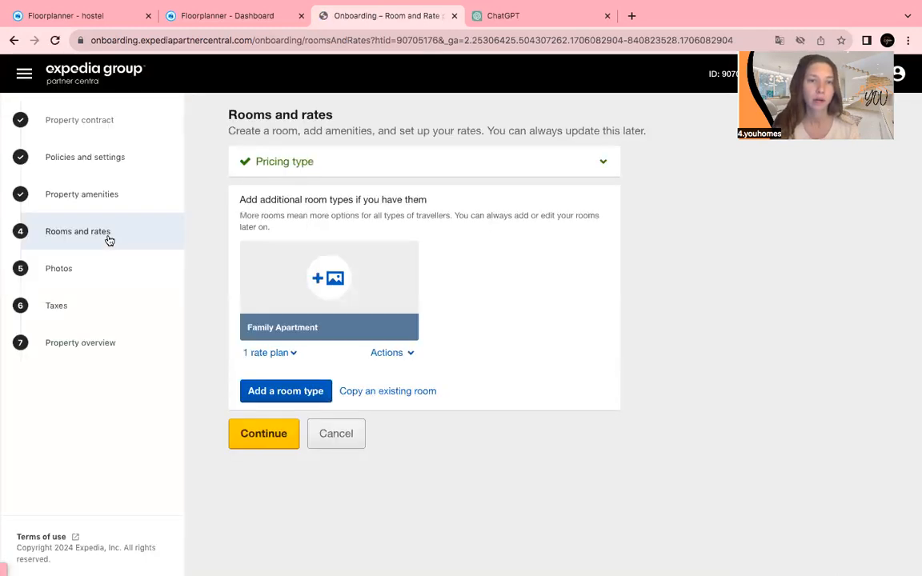
click(604, 164)
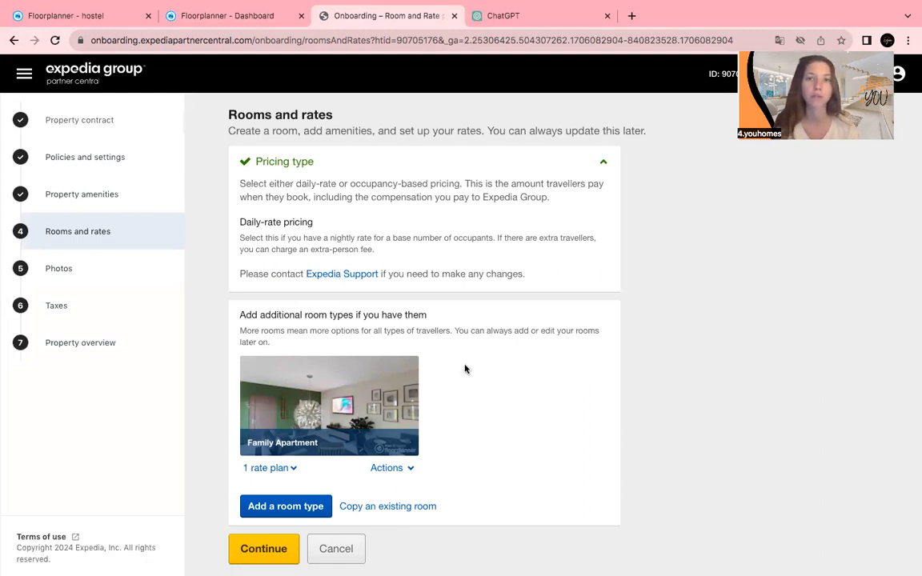
scroll(466, 369, down, 1)
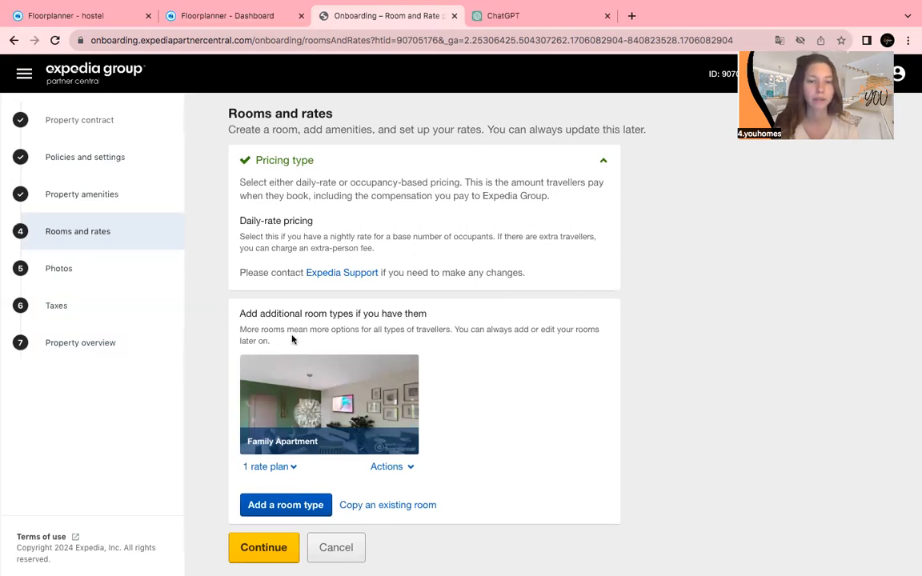
click(377, 468)
click(374, 506)
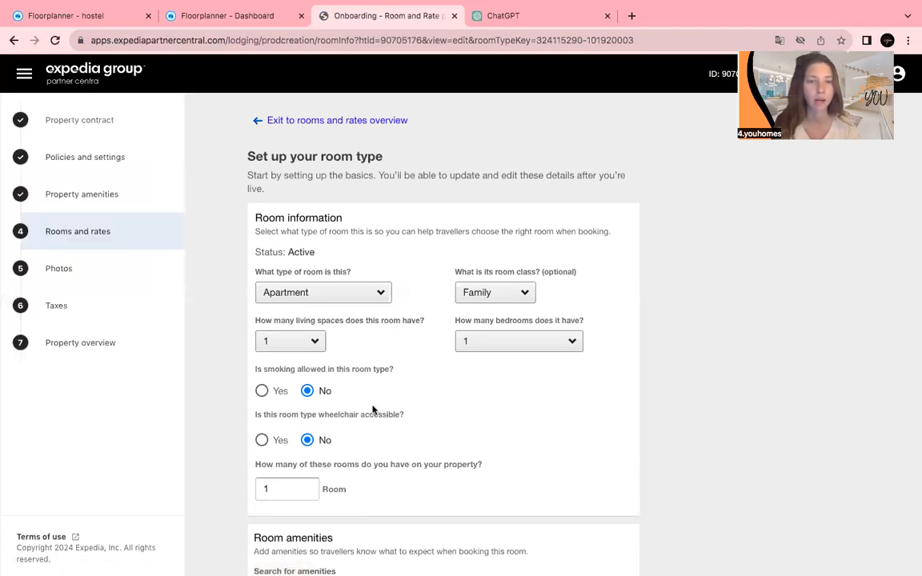
scroll(372, 409, down, 1)
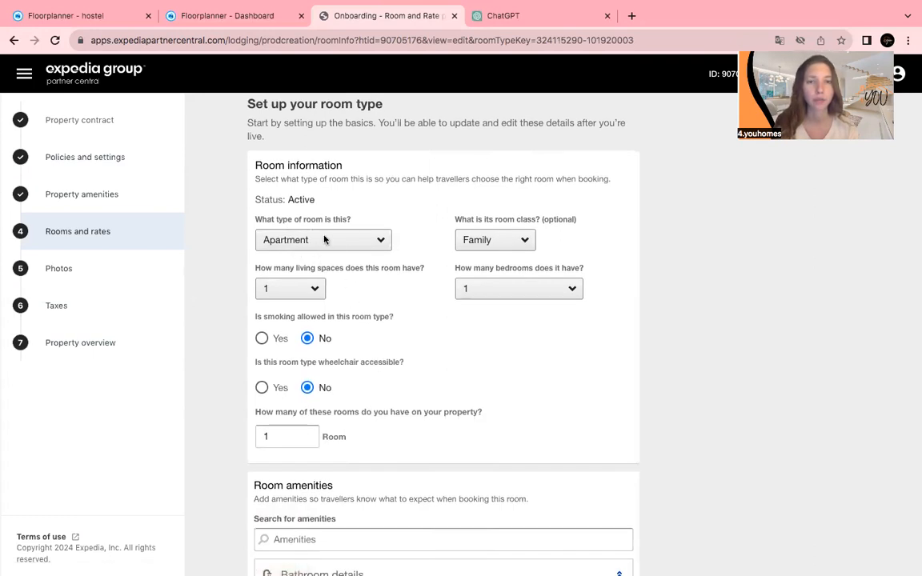
click(479, 246)
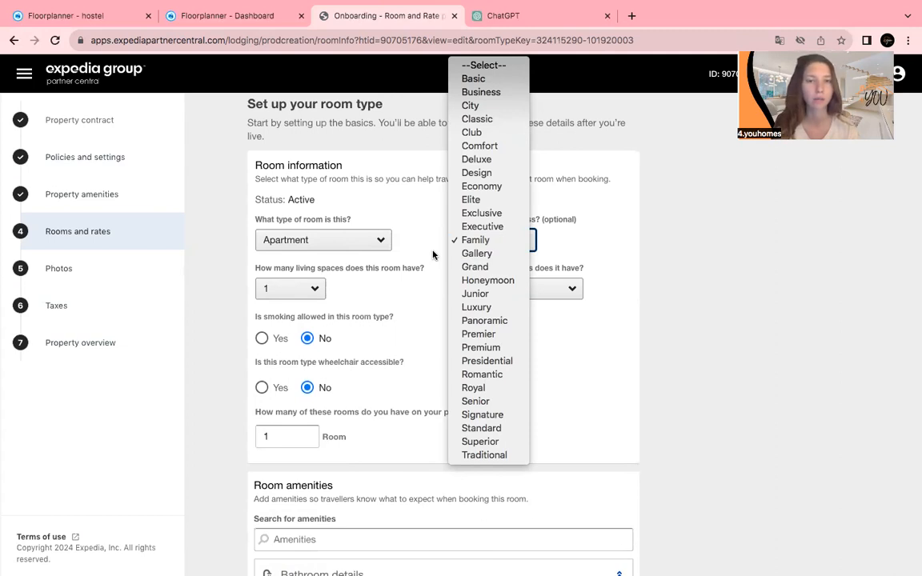
click(433, 254)
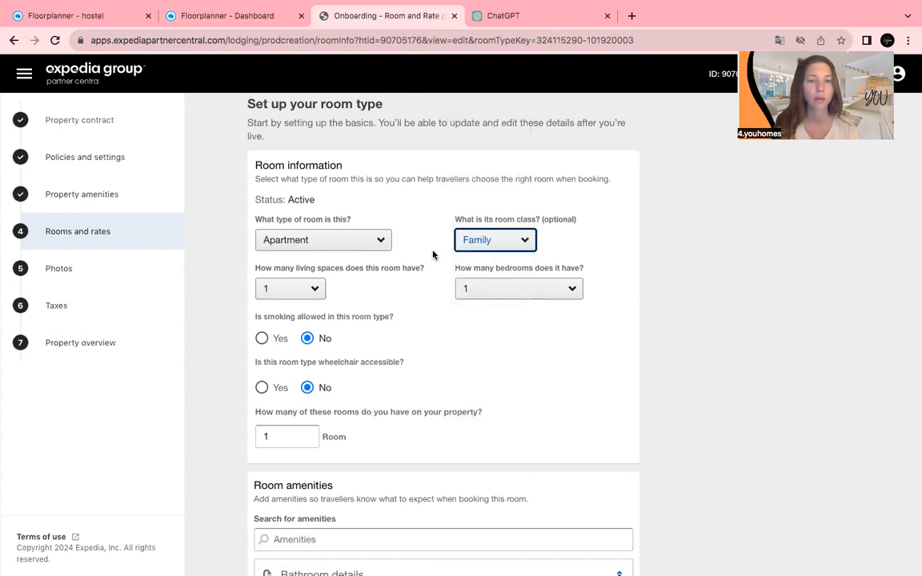
scroll(433, 254, down, 1)
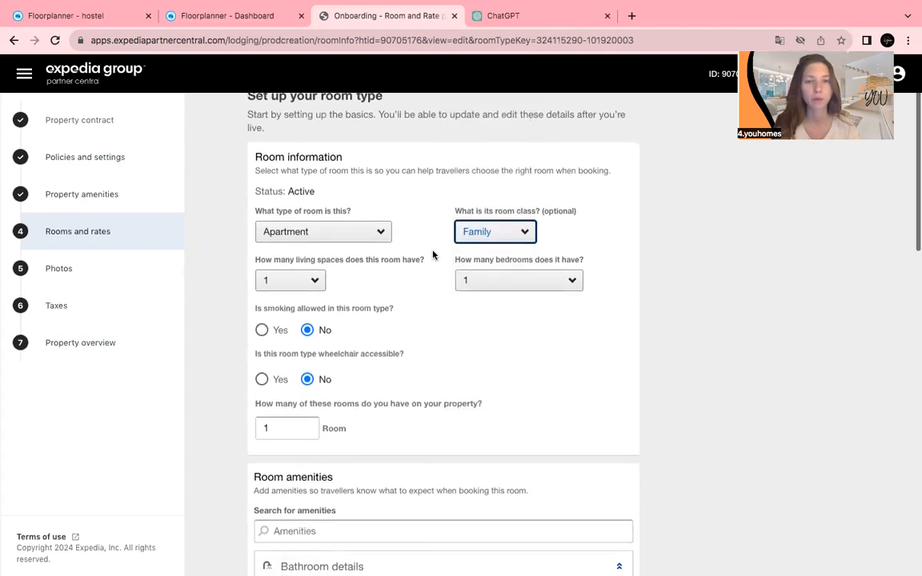
scroll(433, 255, down, 1)
scroll(433, 254, down, 2)
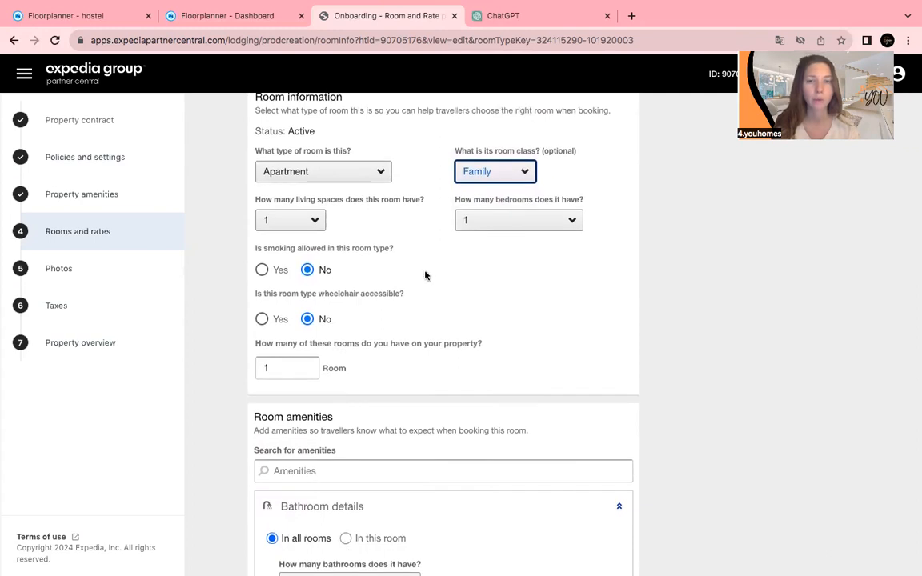
scroll(427, 275, down, 1)
scroll(427, 276, down, 3)
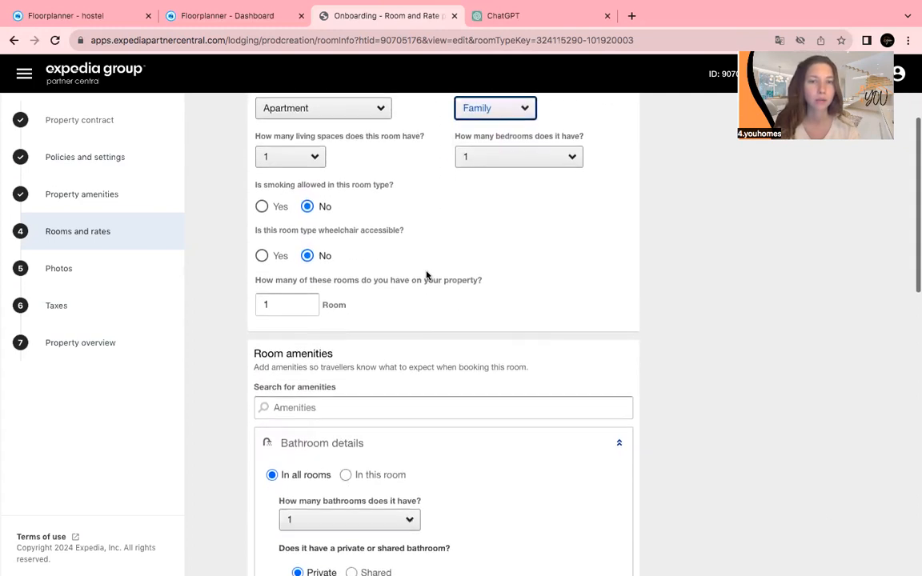
scroll(427, 275, down, 4)
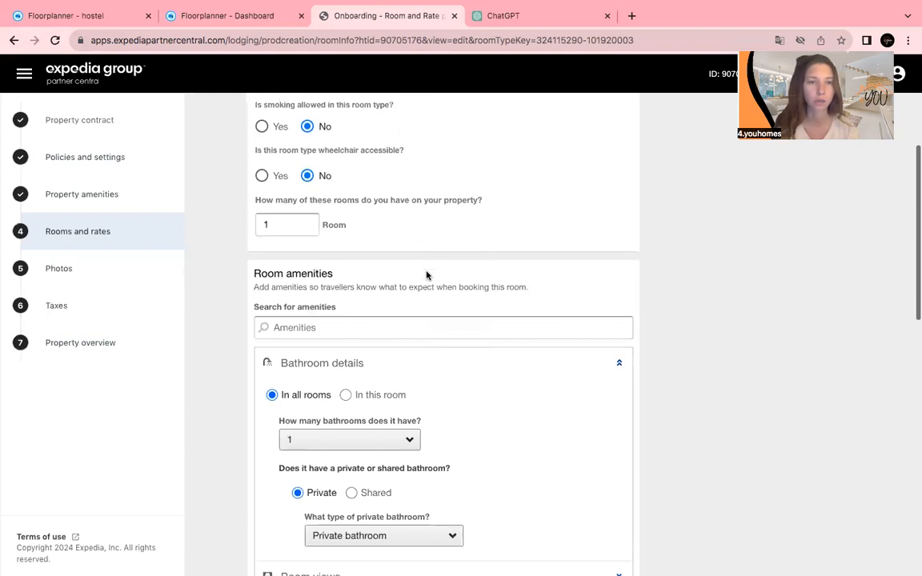
scroll(427, 275, down, 4)
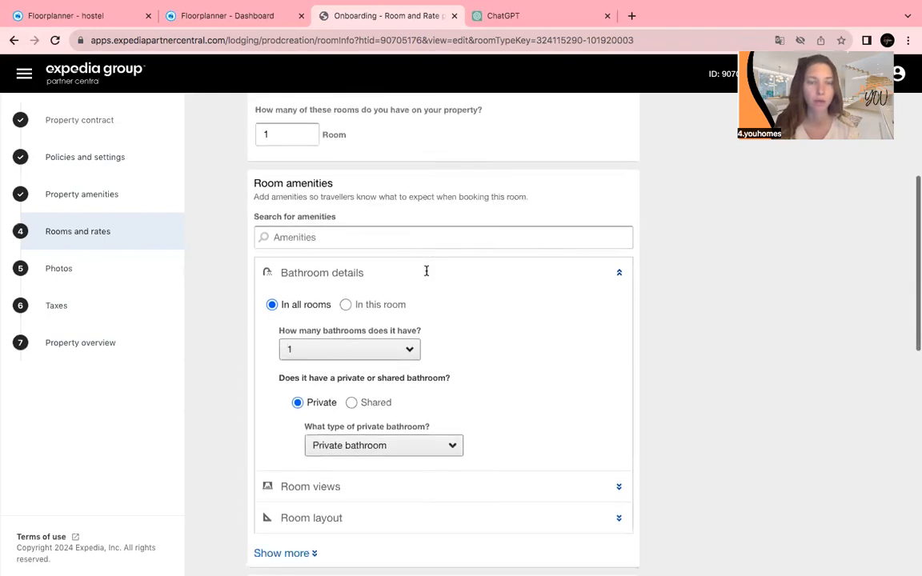
scroll(427, 272, down, 1)
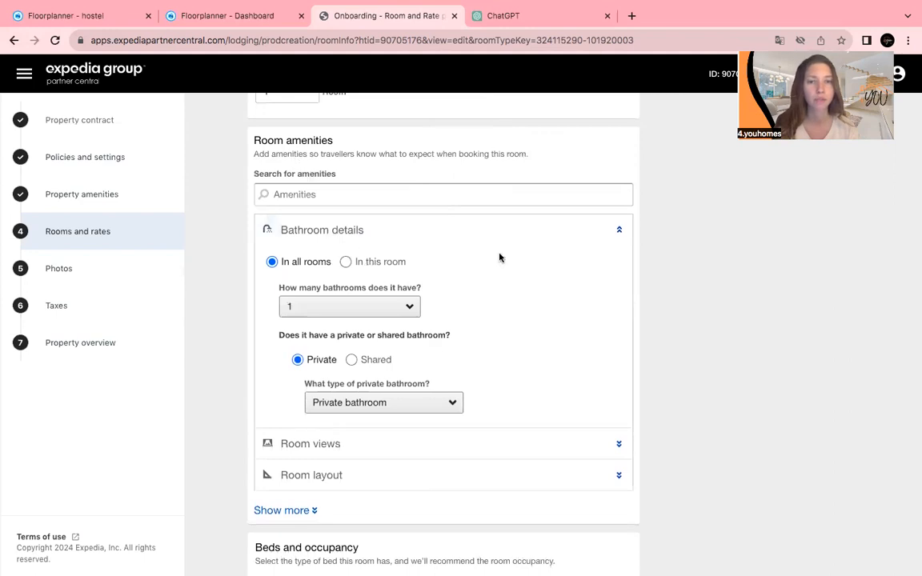
scroll(548, 353, down, 2)
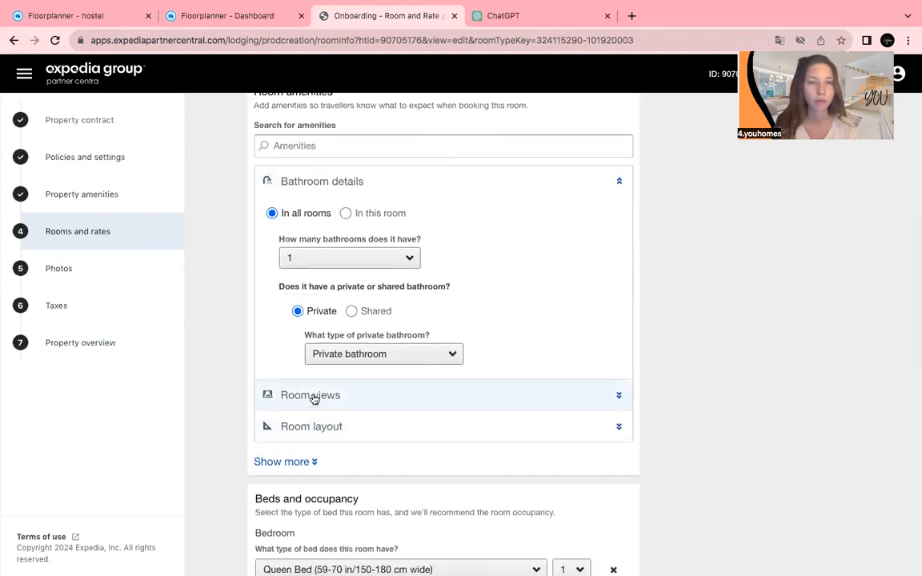
Expand all room amenity categories and the room views settings.
click(307, 463)
scroll(350, 443, down, 3)
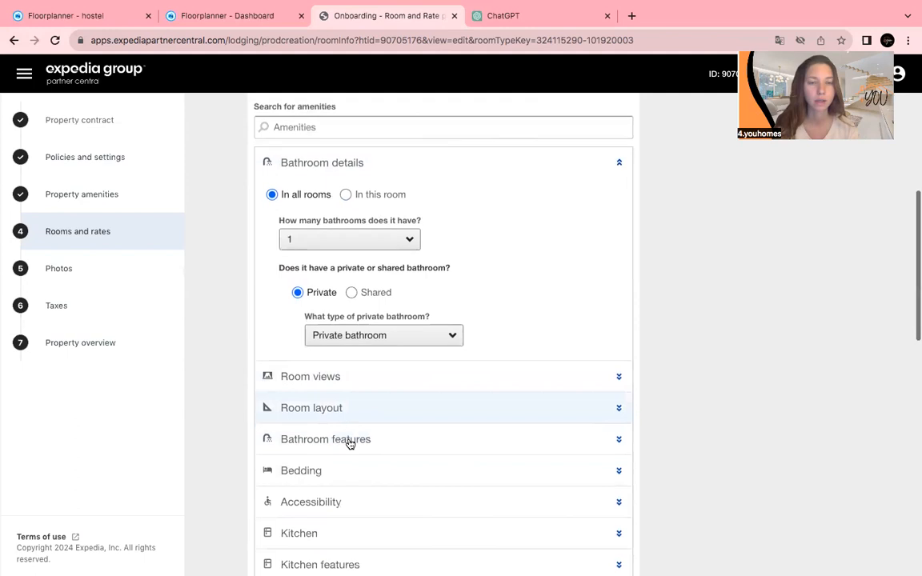
click(333, 277)
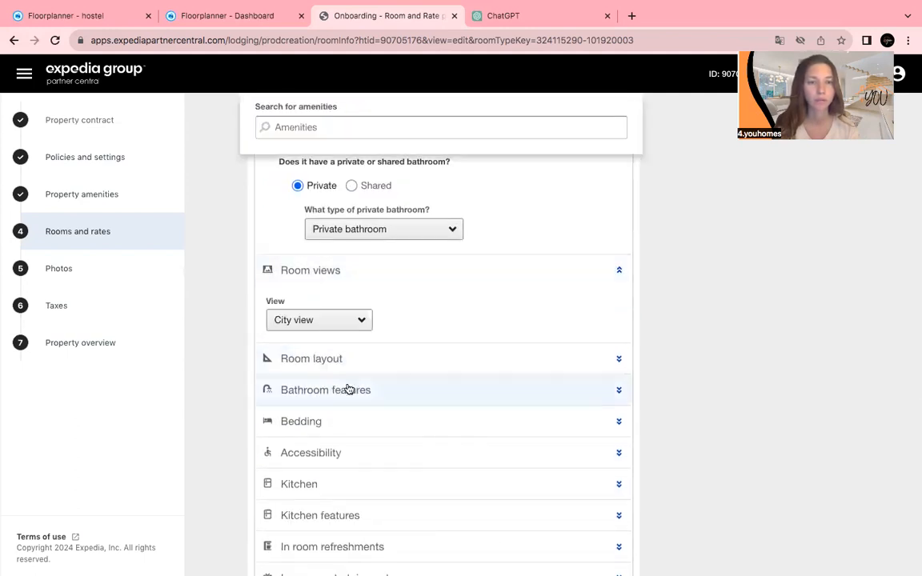
scroll(346, 389, down, 2)
scroll(349, 389, down, 3)
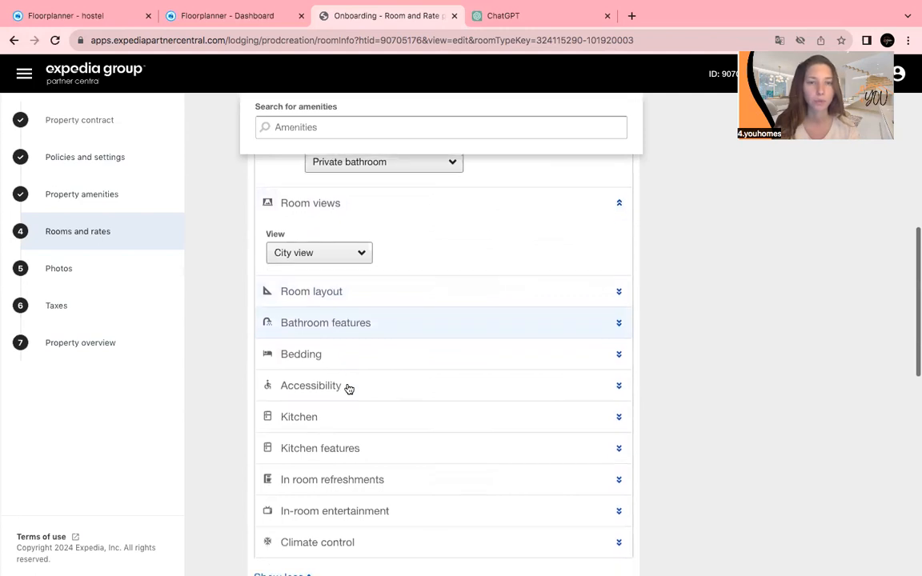
scroll(350, 389, down, 2)
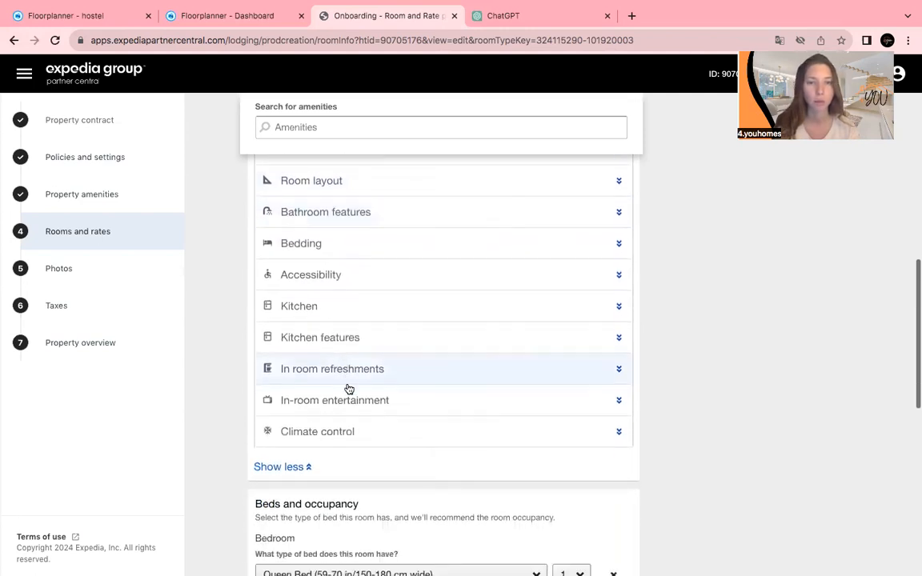
scroll(349, 389, up, 5)
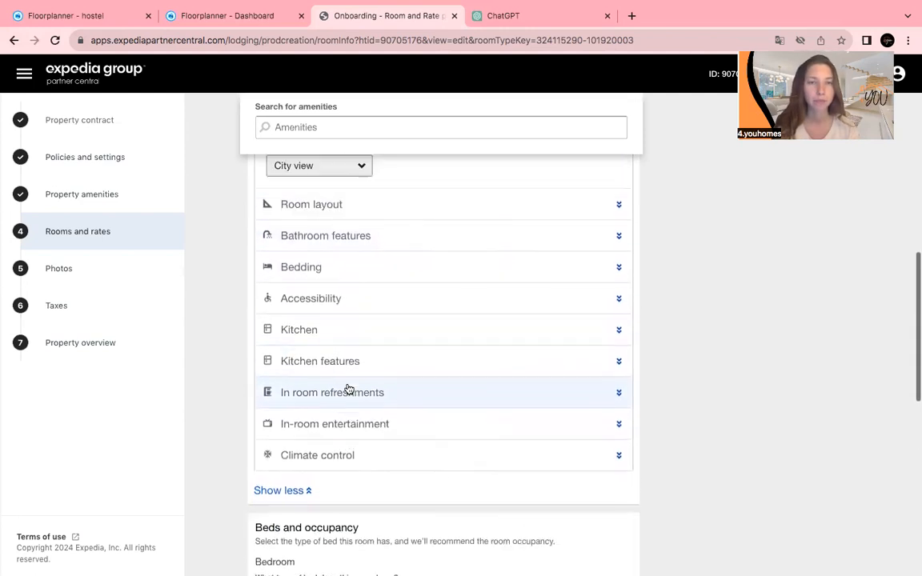
scroll(349, 389, up, 4)
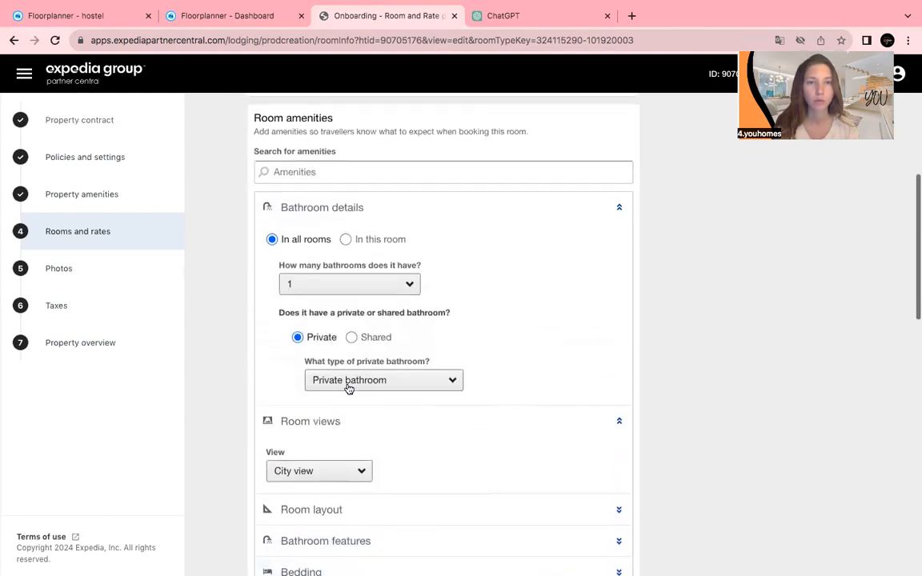
scroll(349, 389, down, 2)
scroll(349, 390, down, 4)
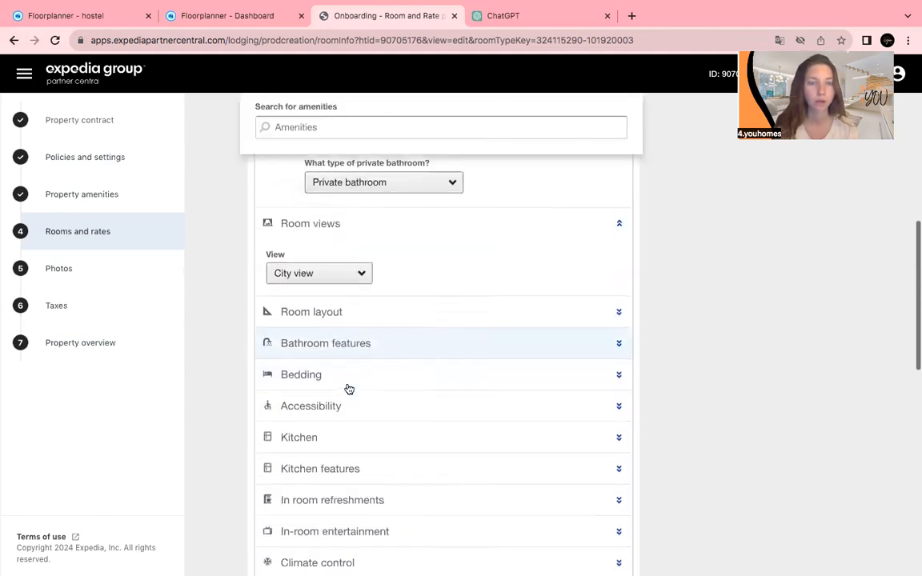
scroll(349, 390, down, 5)
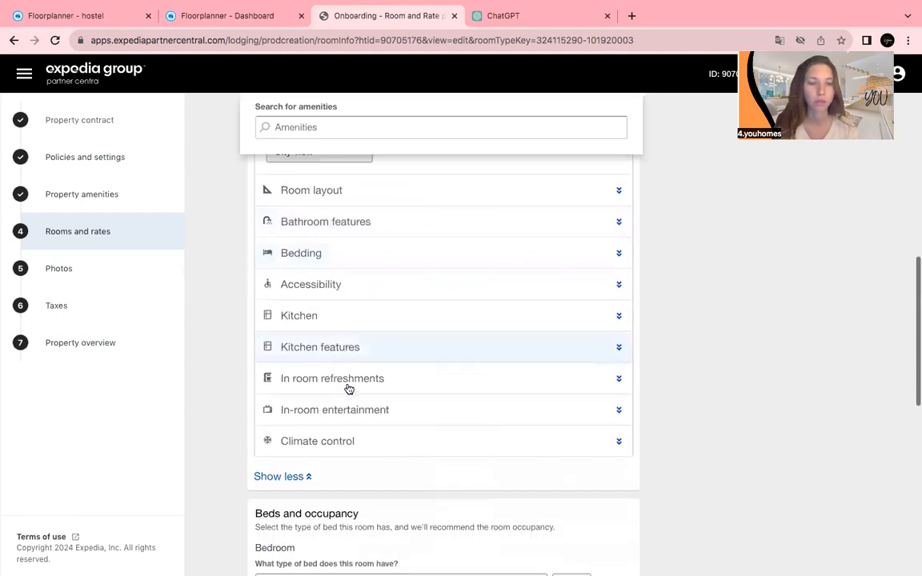
scroll(348, 388, down, 2)
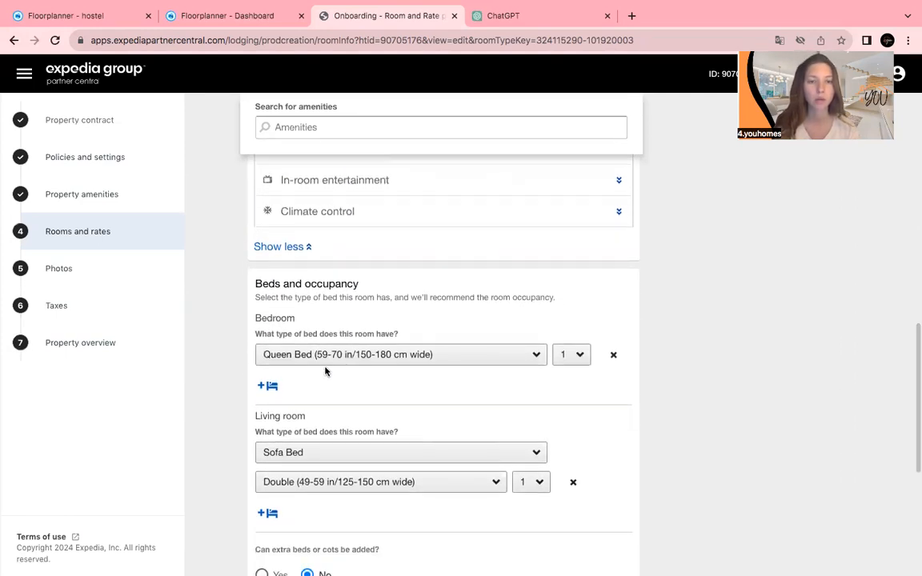
Keep a Queen Bed as the bedroom's bed type.
click(325, 357)
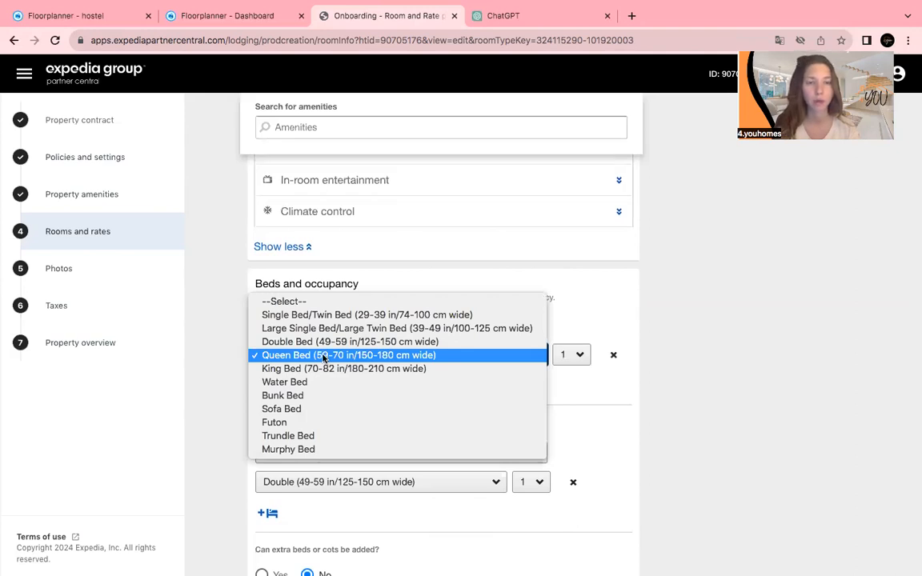
click(202, 331)
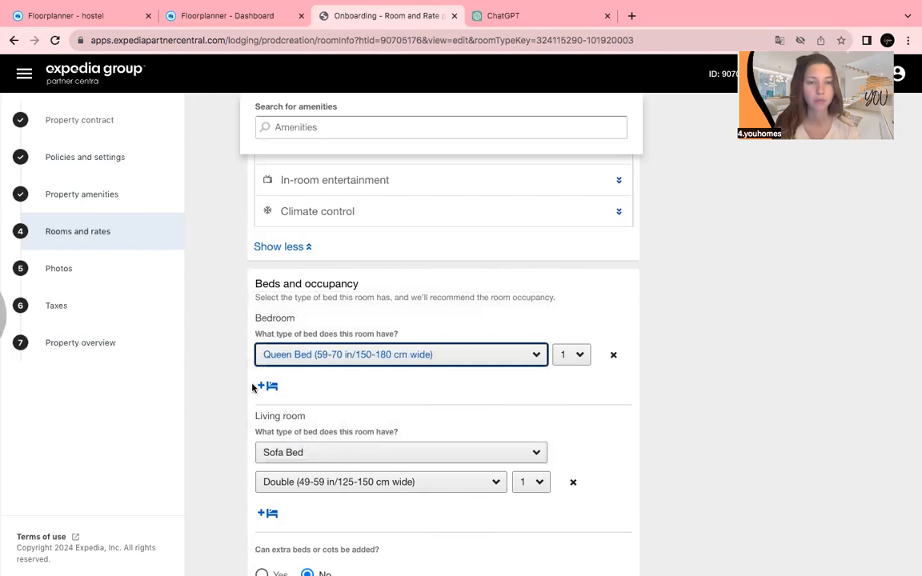
scroll(262, 455, down, 1)
scroll(262, 455, down, 1)
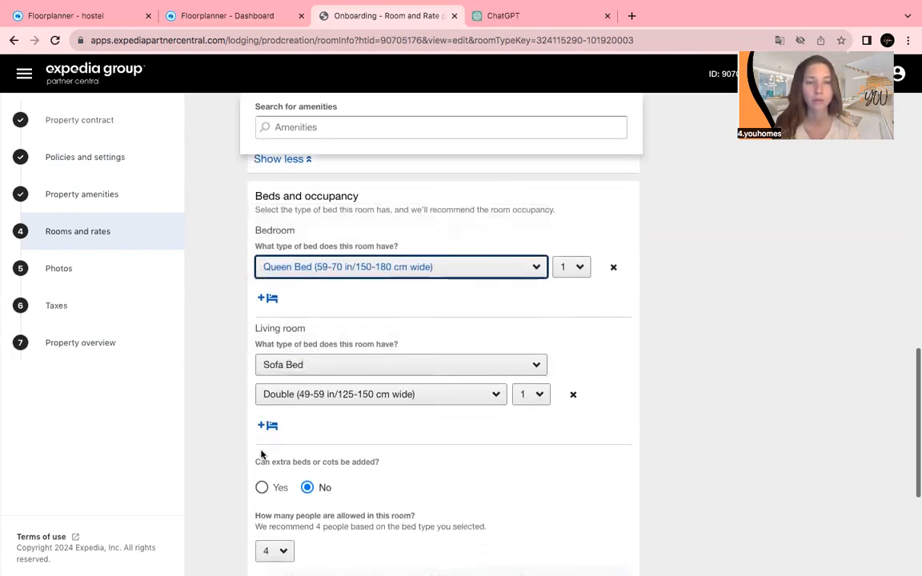
scroll(297, 439, down, 1)
scroll(299, 438, down, 2)
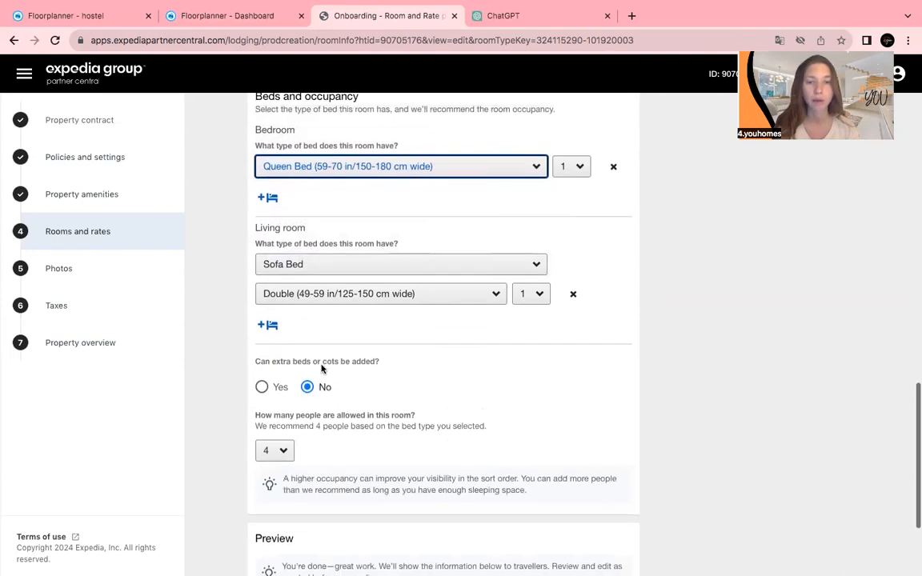
Leave extra beds disallowed and check the preview: sofa bed, sleeps 4 guests.
click(262, 386)
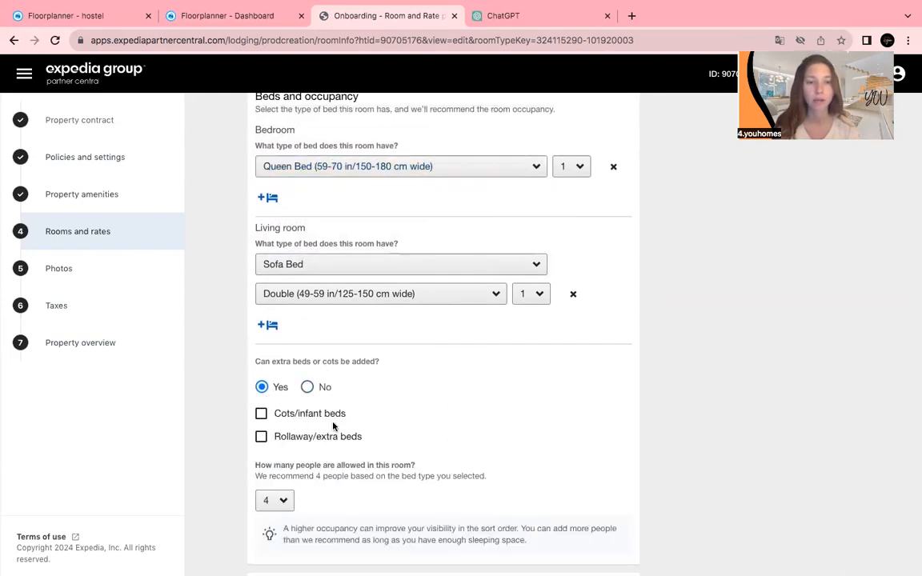
click(308, 387)
scroll(346, 422, down, 1)
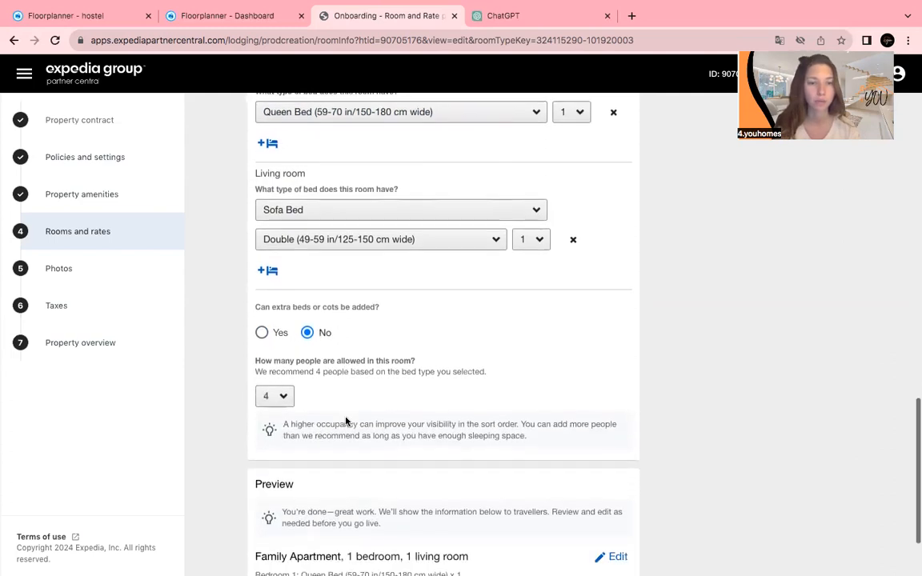
scroll(346, 421, down, 1)
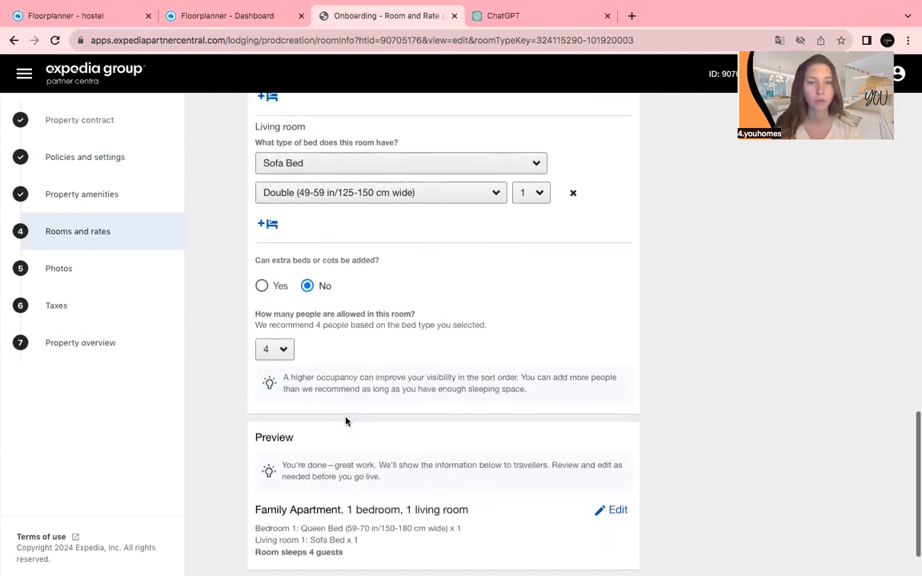
scroll(346, 422, down, 1)
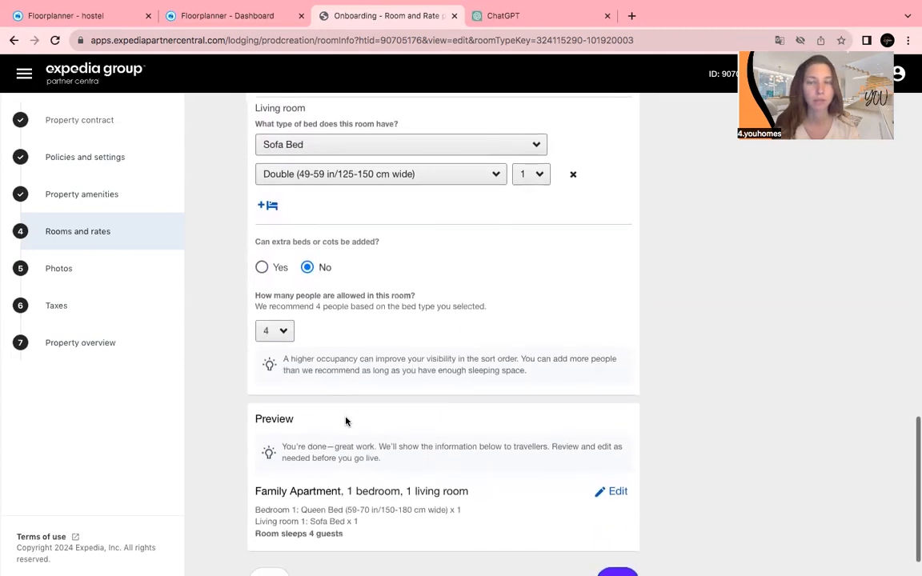
scroll(346, 422, down, 1)
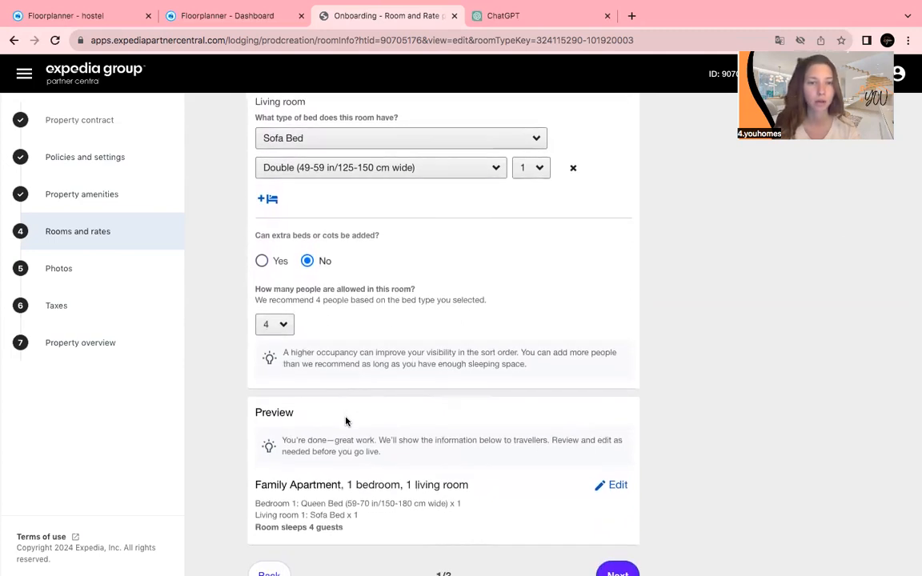
scroll(345, 422, down, 1)
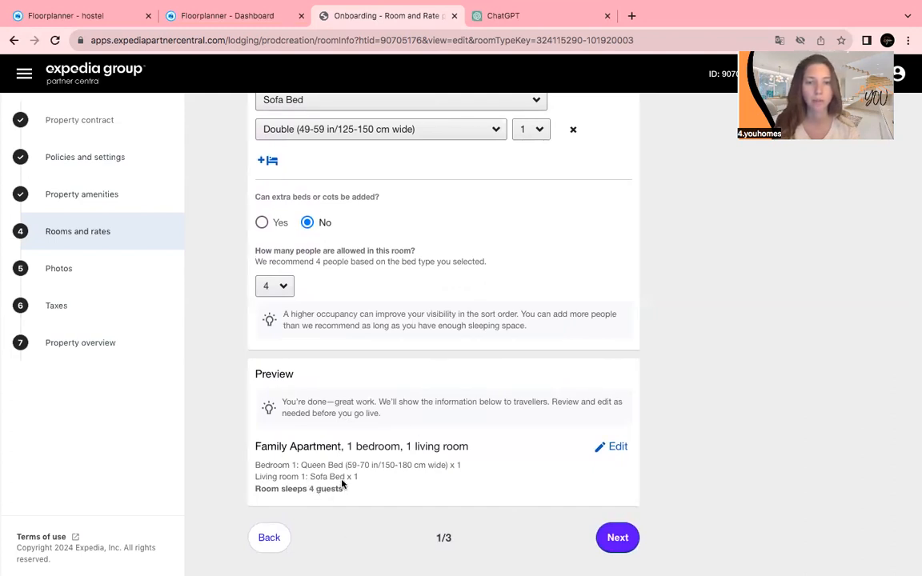
Save the room, keep 2 people included in the 100 EUR base rate, and continue.
click(614, 539)
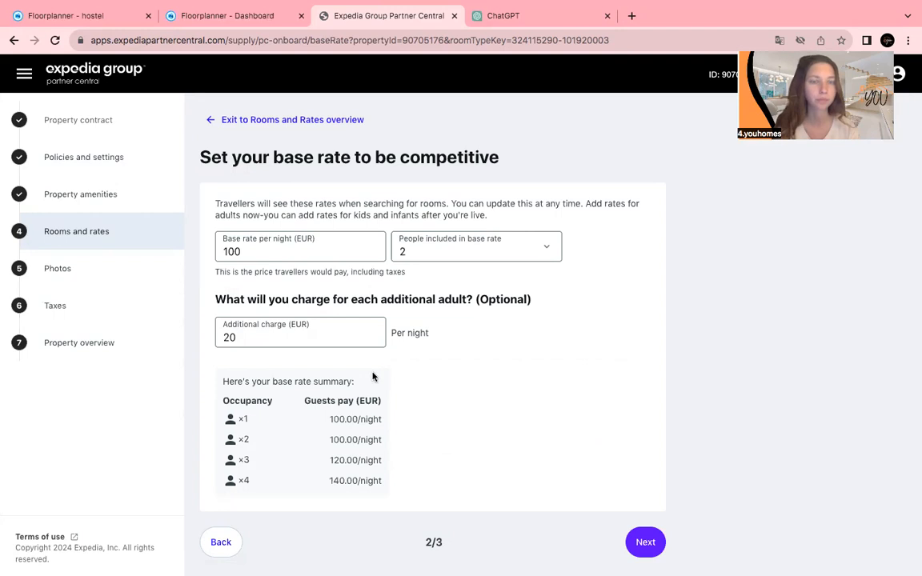
scroll(372, 377, down, 1)
scroll(373, 377, up, 1)
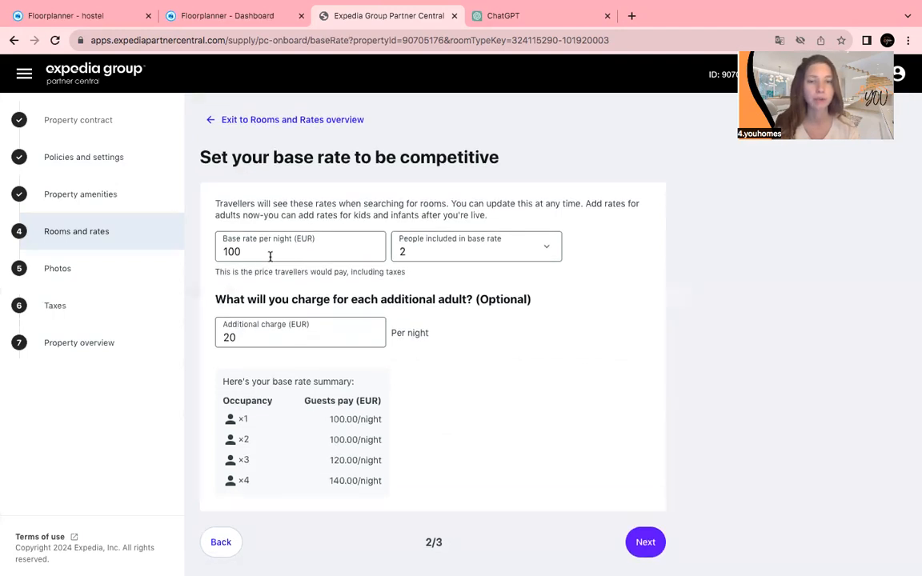
click(439, 254)
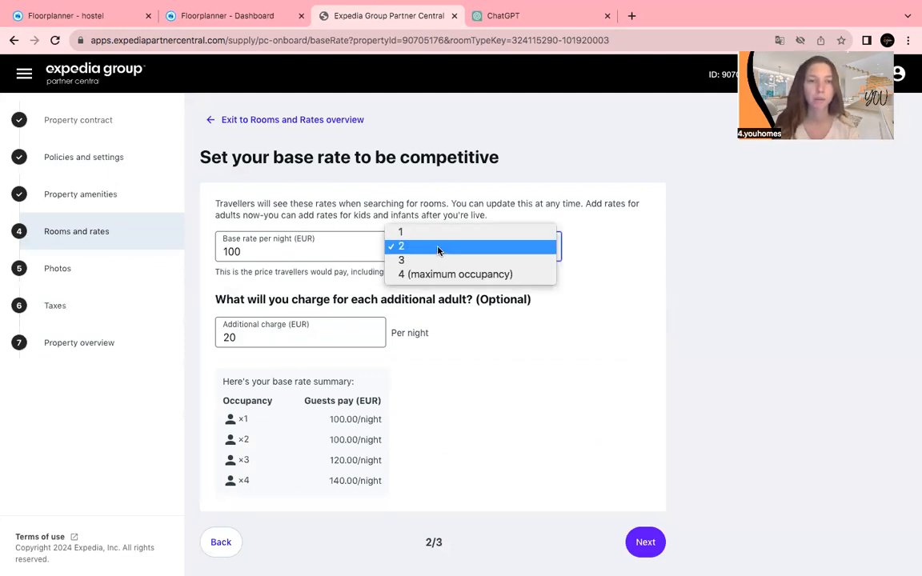
click(342, 273)
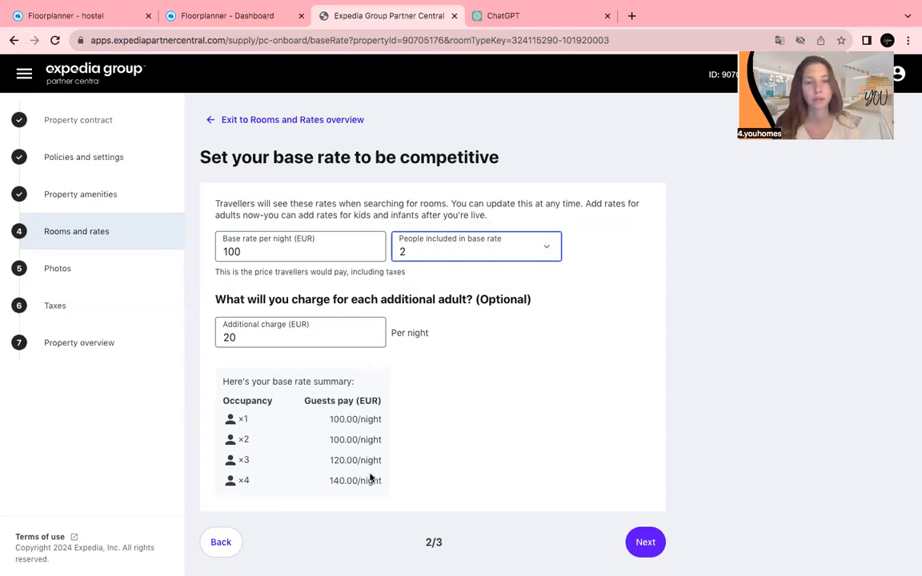
click(657, 554)
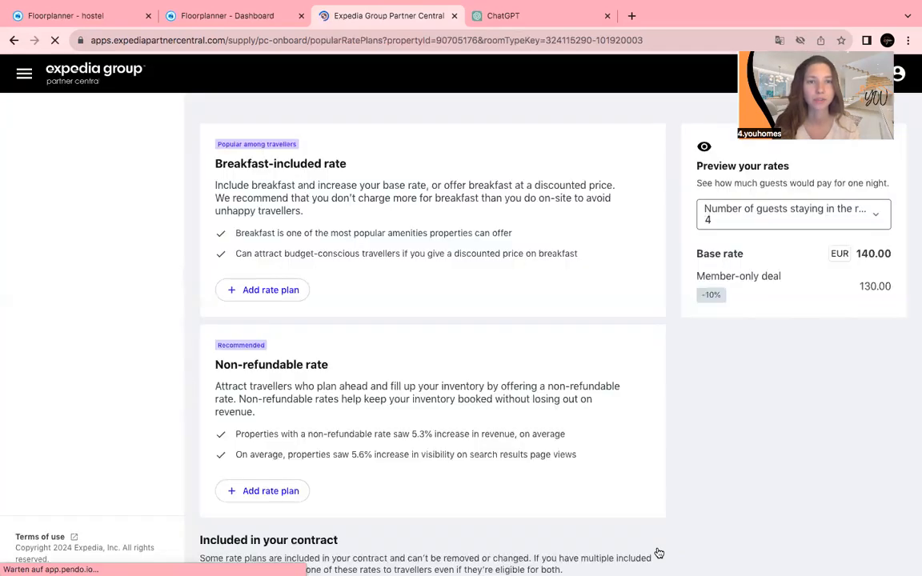
Review the included Package rate and Member-only deal cards, then finish the rate plans step.
scroll(403, 414, down, 1)
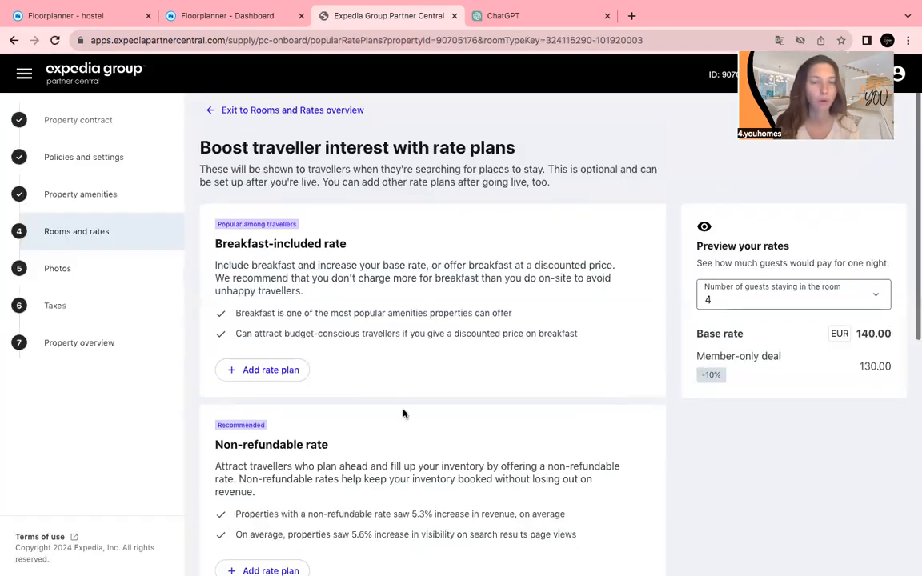
scroll(405, 413, down, 3)
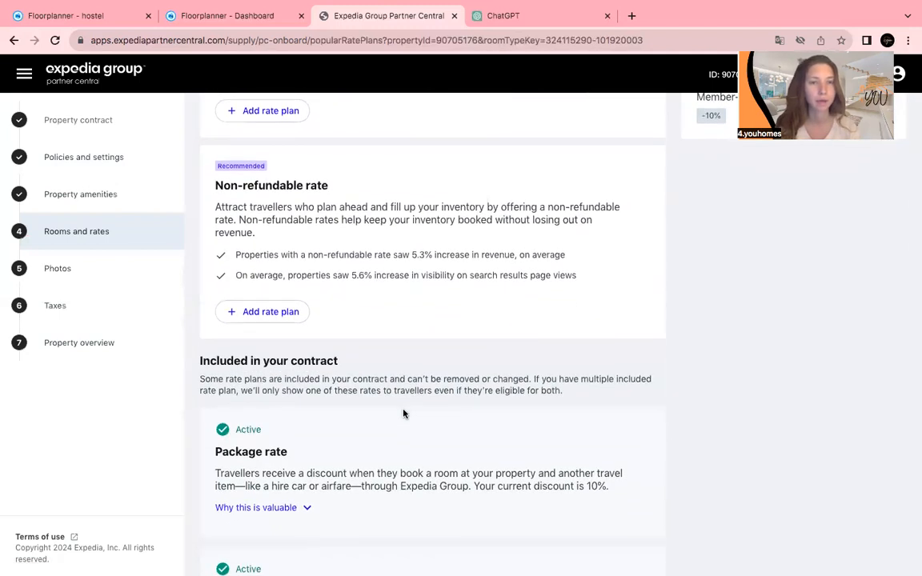
scroll(405, 413, up, 4)
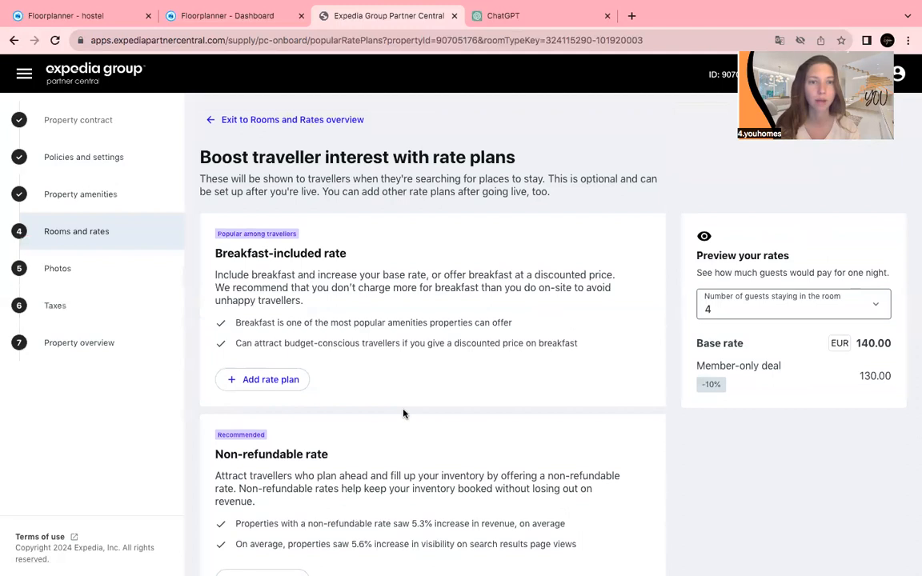
scroll(403, 413, down, 2)
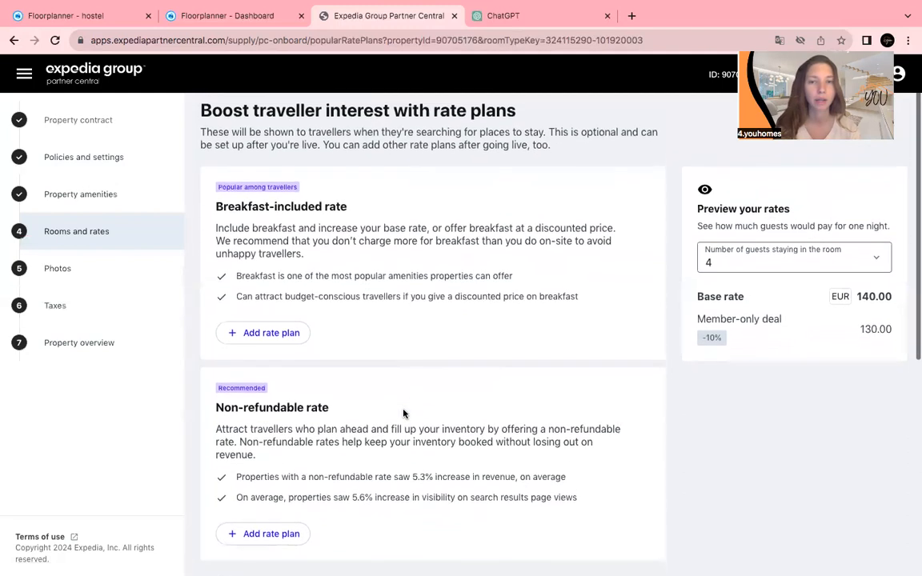
scroll(403, 413, down, 3)
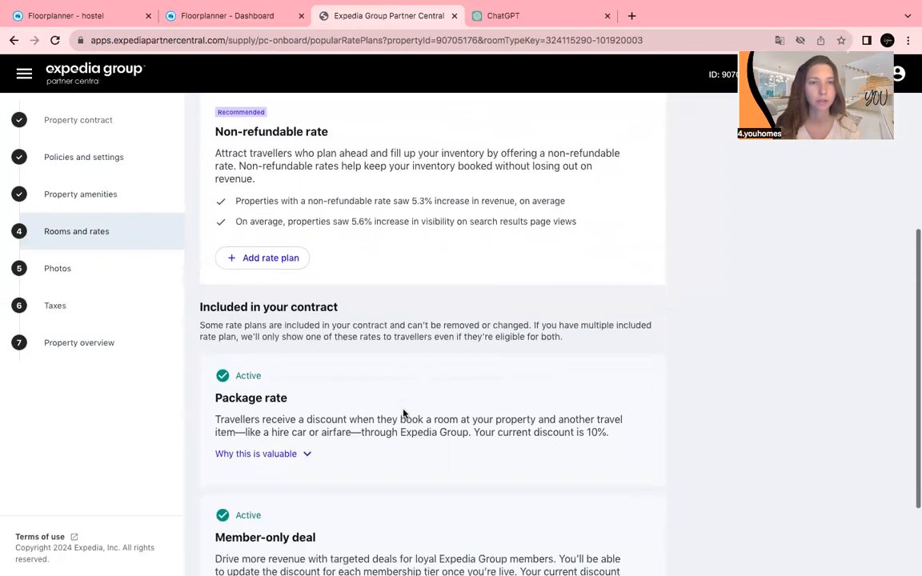
scroll(403, 413, up, 2)
scroll(403, 413, up, 2)
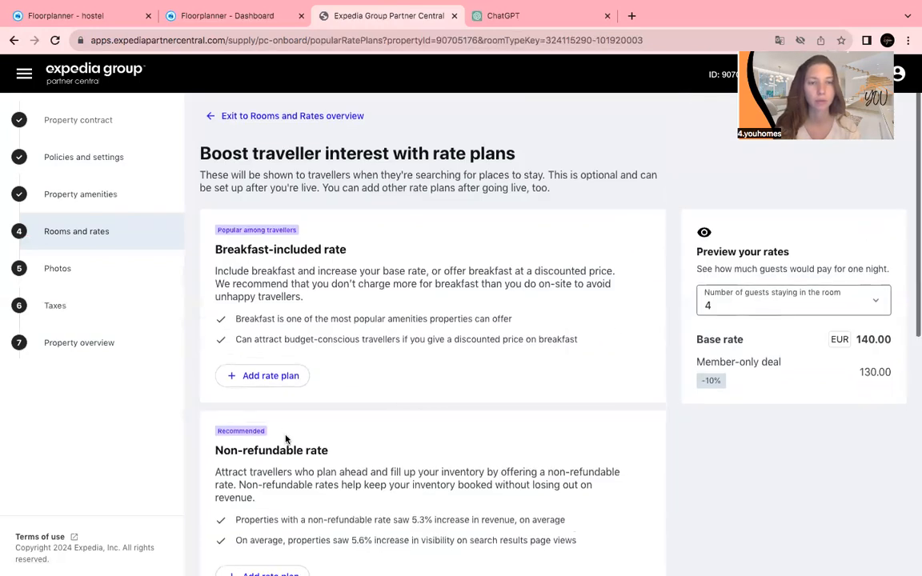
scroll(286, 439, down, 1)
scroll(286, 439, down, 4)
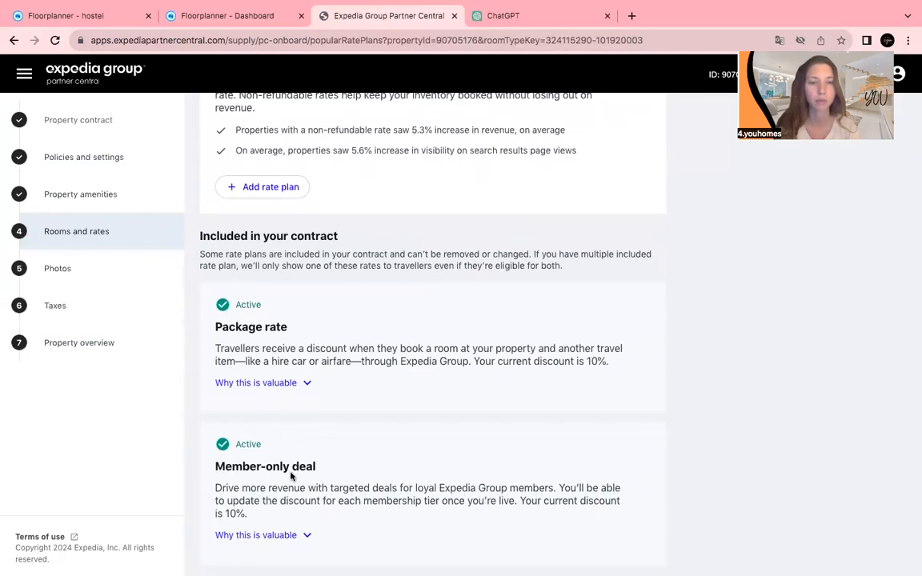
scroll(310, 494, down, 1)
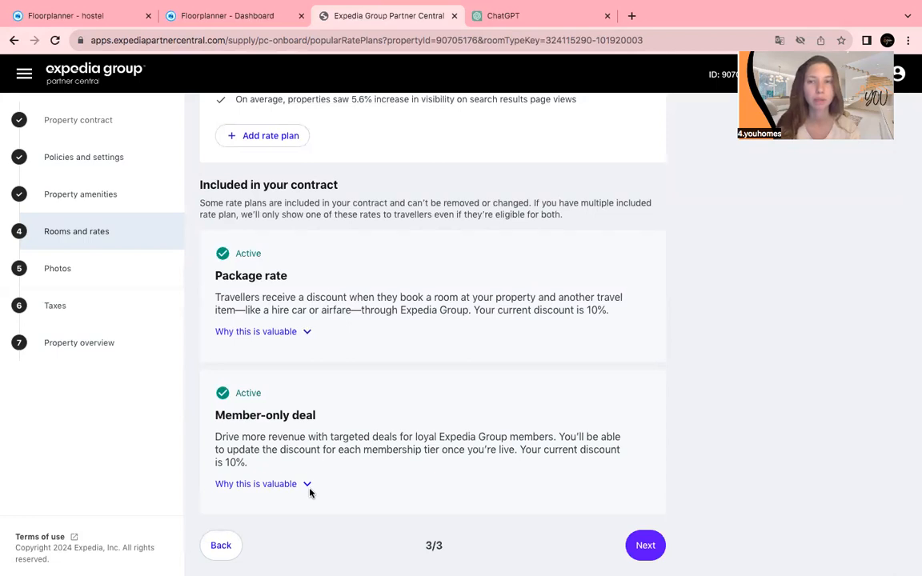
click(643, 554)
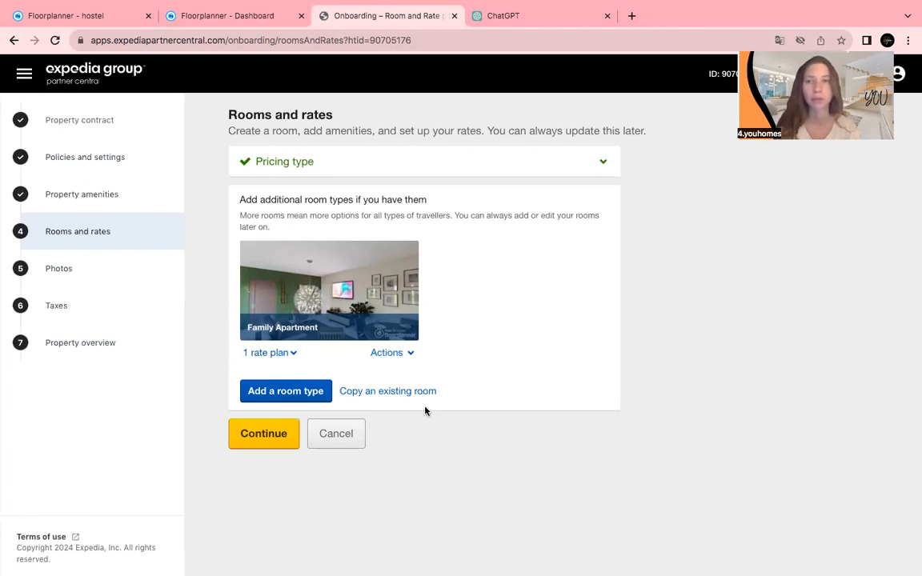
Move from the Rooms and rates overview to the Photos step.
click(135, 276)
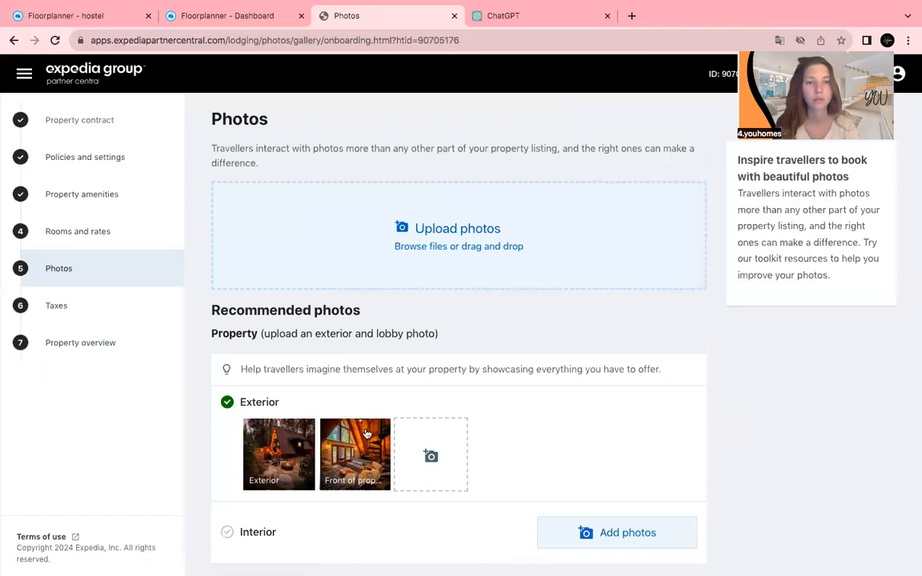
Scroll through the property's exterior, room and additional photos, then go via Taxes to Property overview.
scroll(366, 434, down, 5)
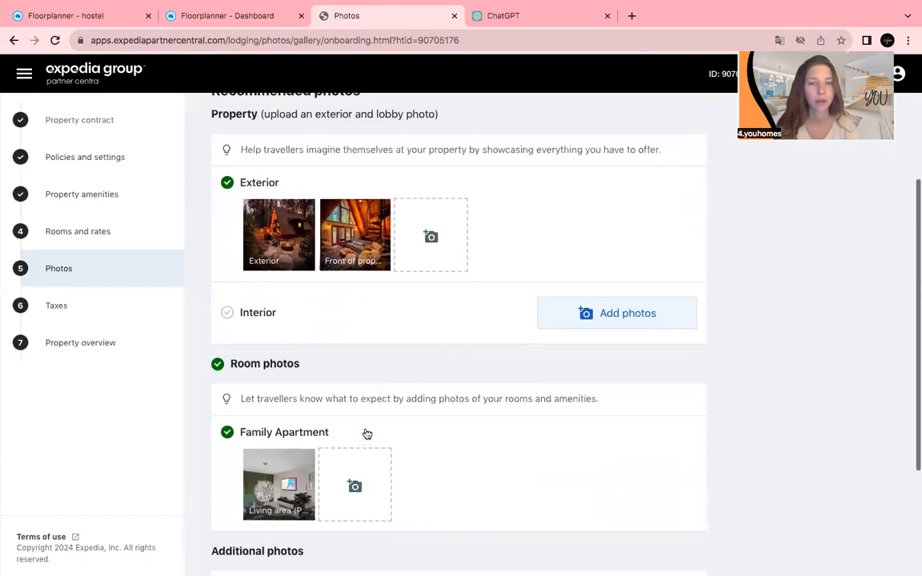
scroll(366, 434, down, 4)
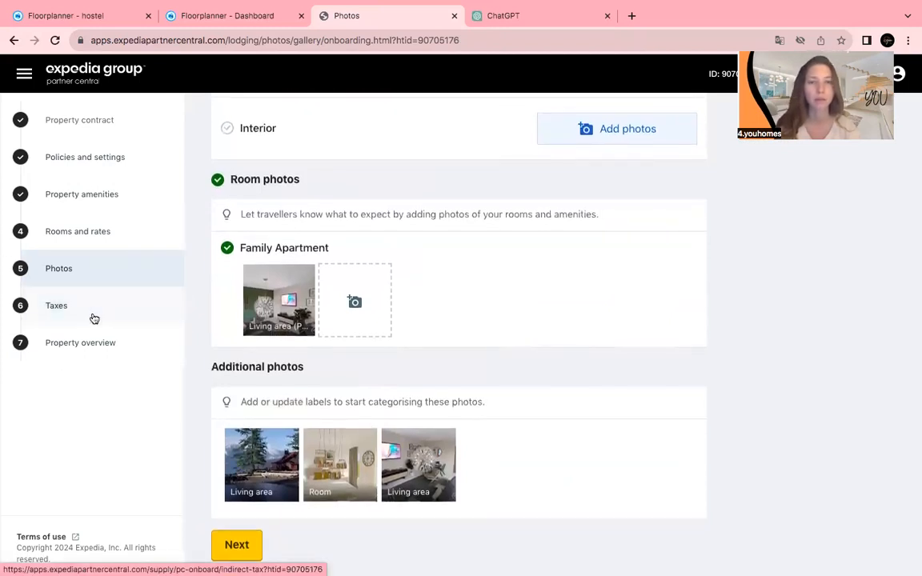
click(93, 318)
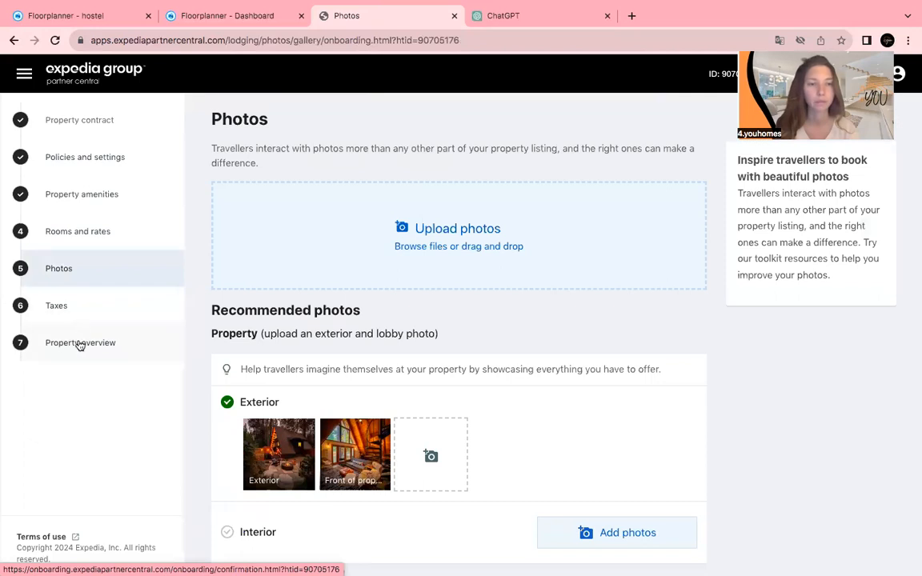
click(80, 346)
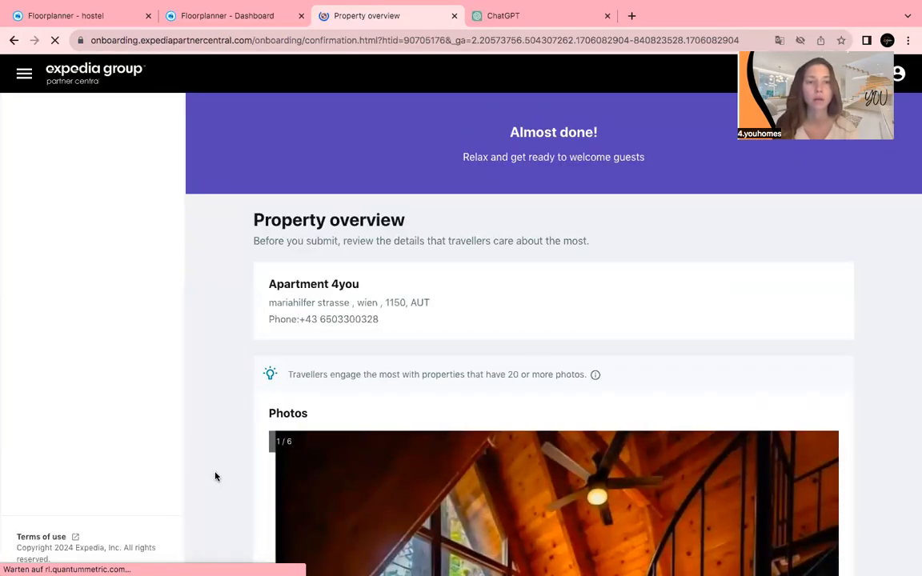
Review the overview's rooms, amenities, policies and empty Taxes section, then bring up the account menu.
scroll(214, 477, down, 4)
scroll(215, 476, down, 10)
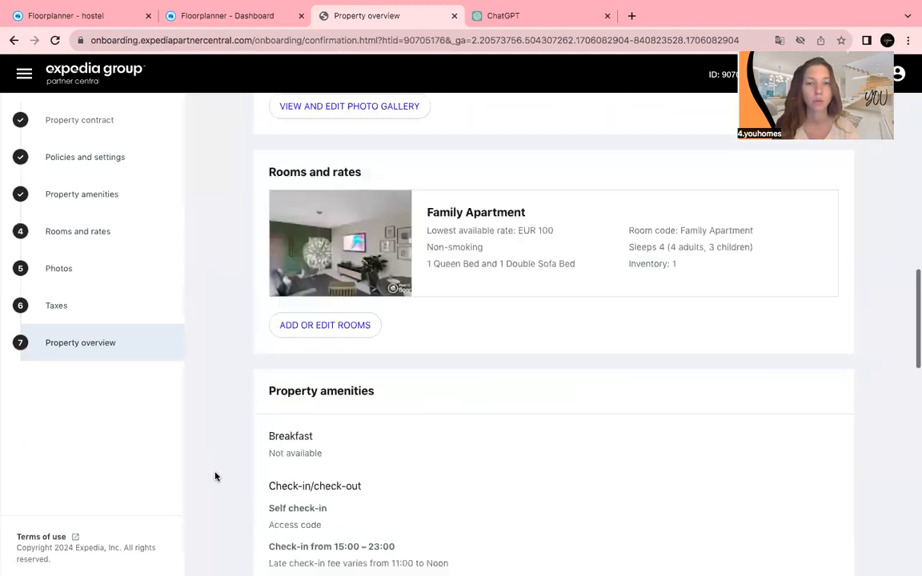
scroll(215, 476, down, 12)
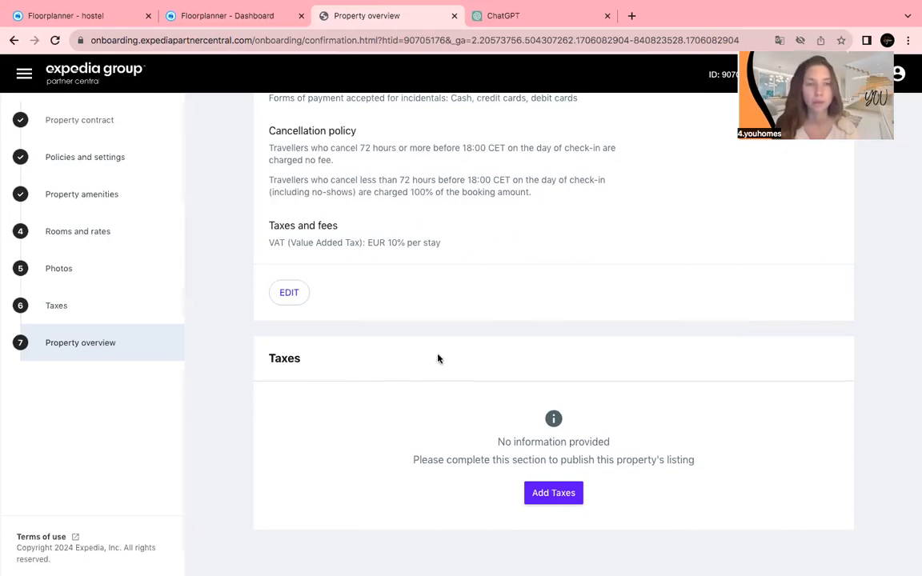
scroll(439, 360, up, 5)
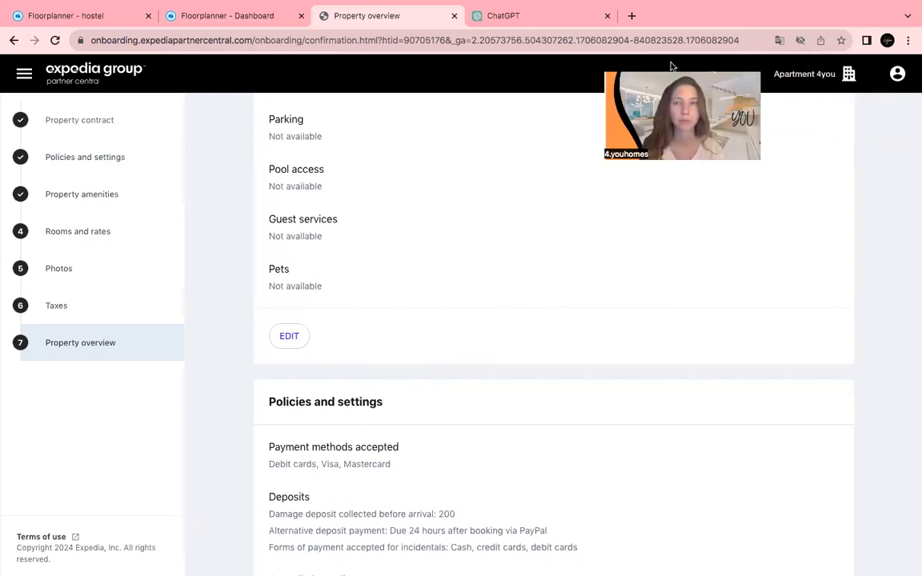
click(898, 73)
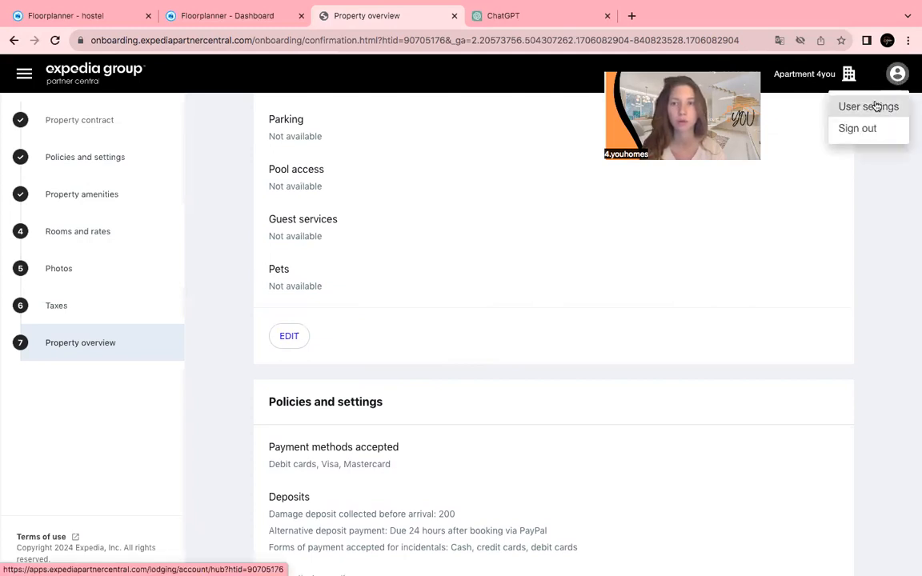
Go to User settings, then open Rooms and rates > Cancellation policies from the sidebar.
click(876, 107)
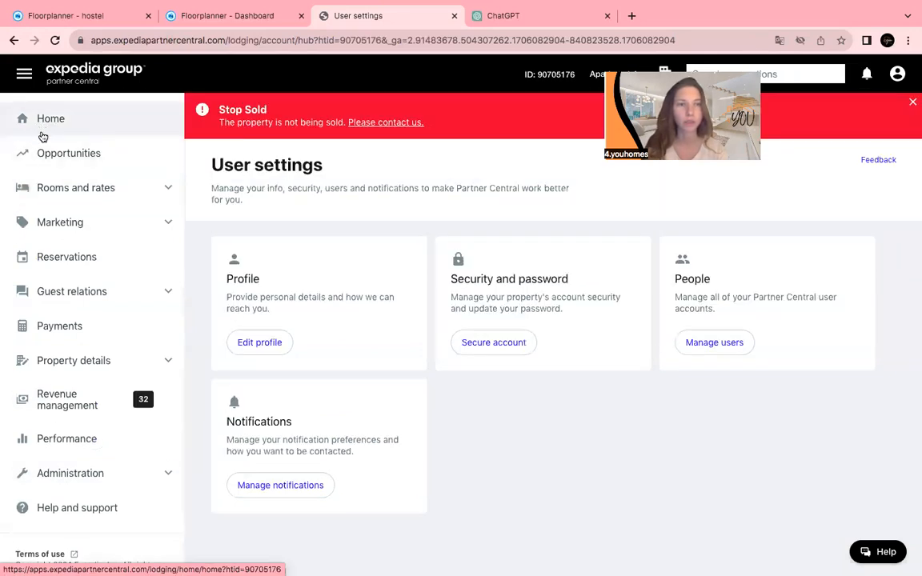
click(53, 186)
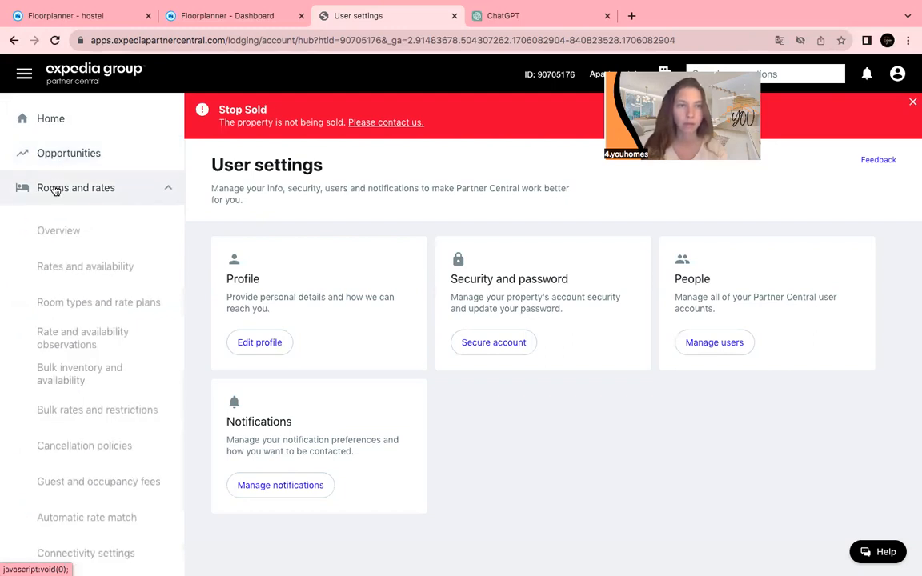
scroll(69, 216, down, 1)
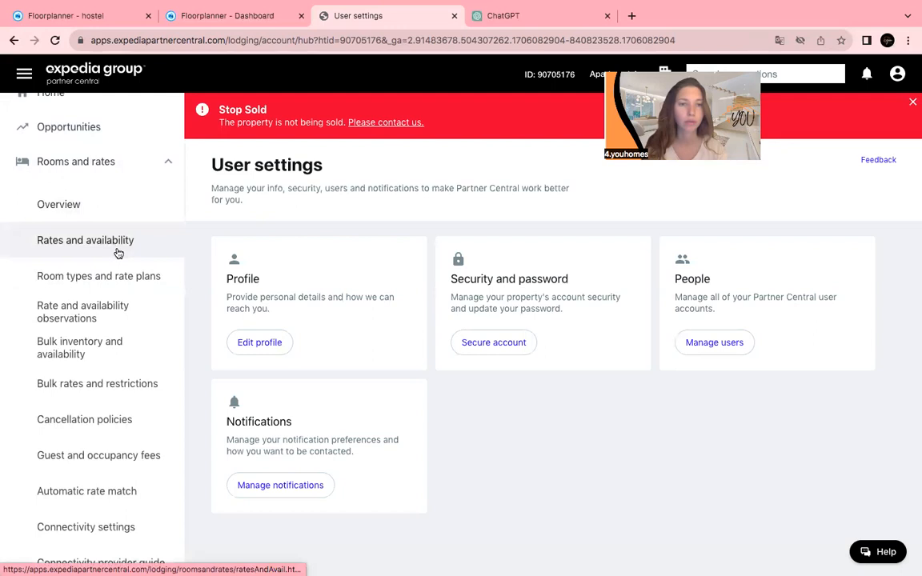
scroll(118, 253, down, 3)
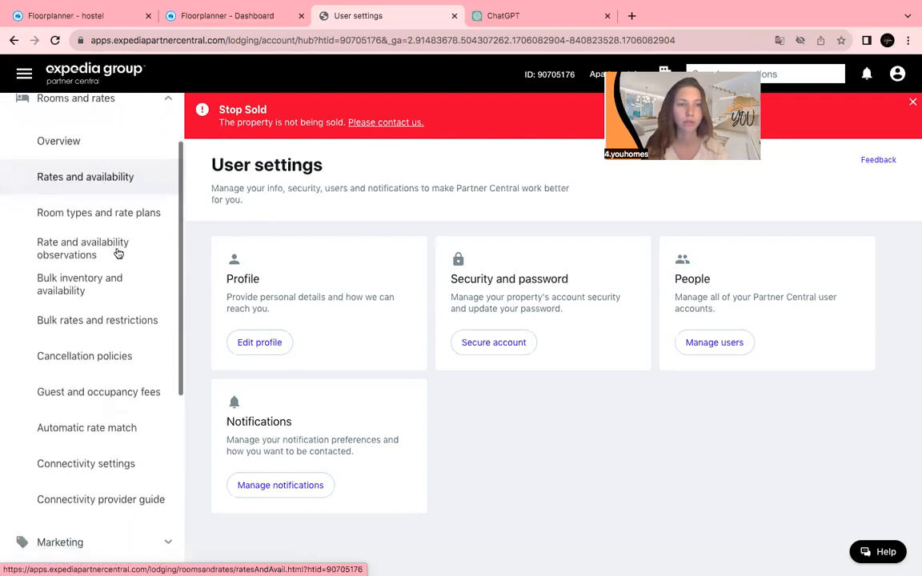
scroll(118, 253, down, 1)
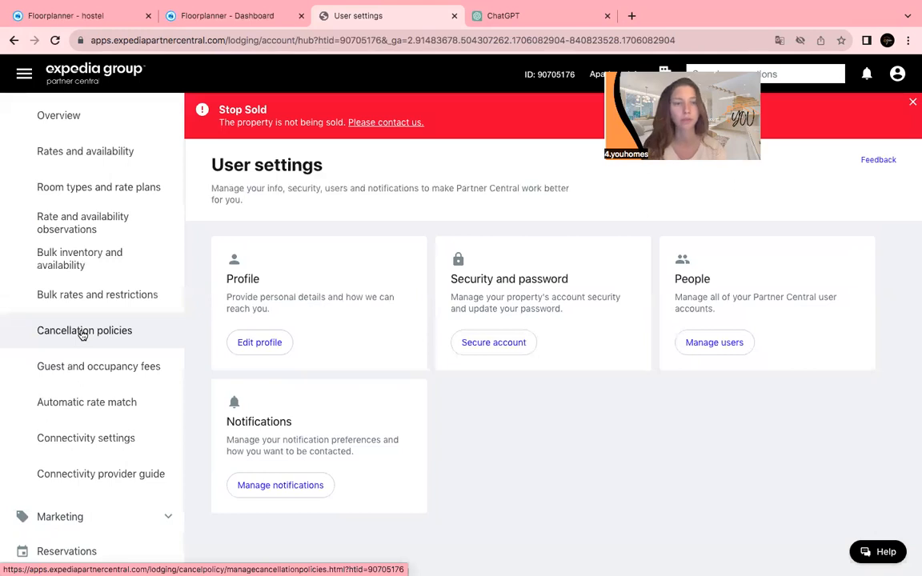
click(82, 332)
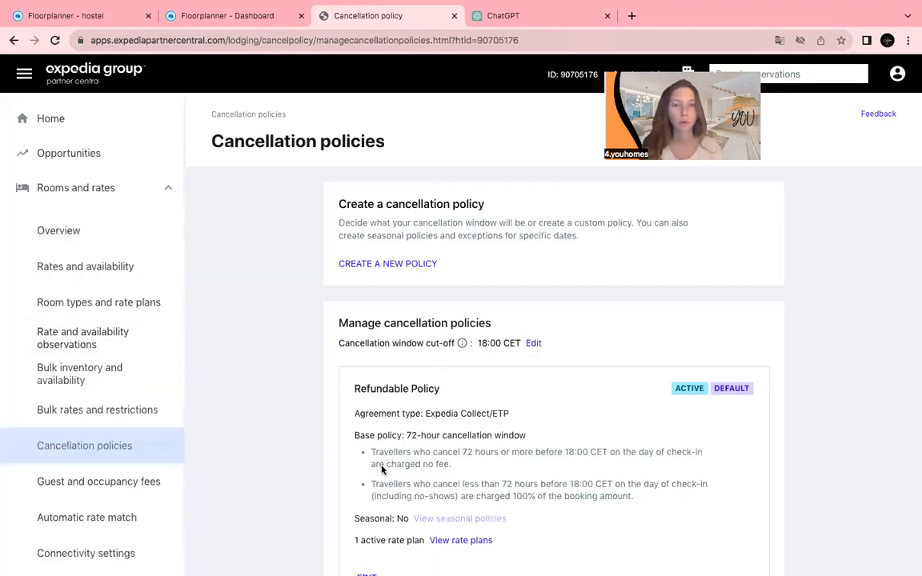
Read through the 72-hour Refundable Policy card on the cancellation policies page.
scroll(382, 473, down, 2)
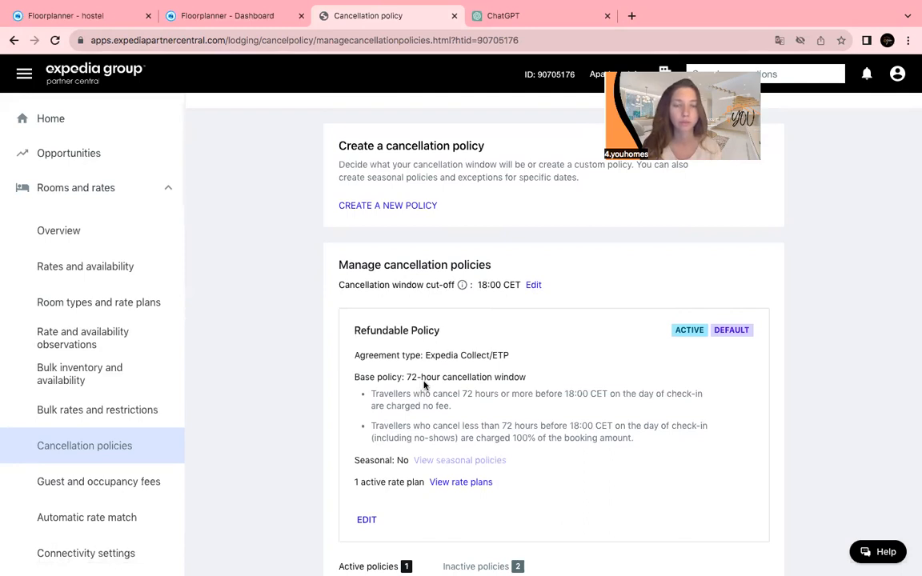
scroll(425, 473, down, 2)
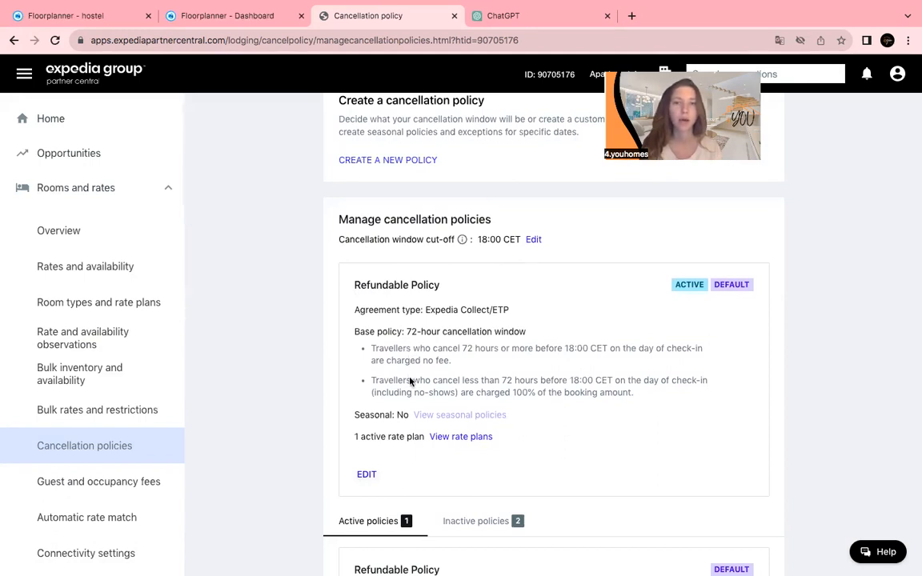
scroll(410, 382, down, 2)
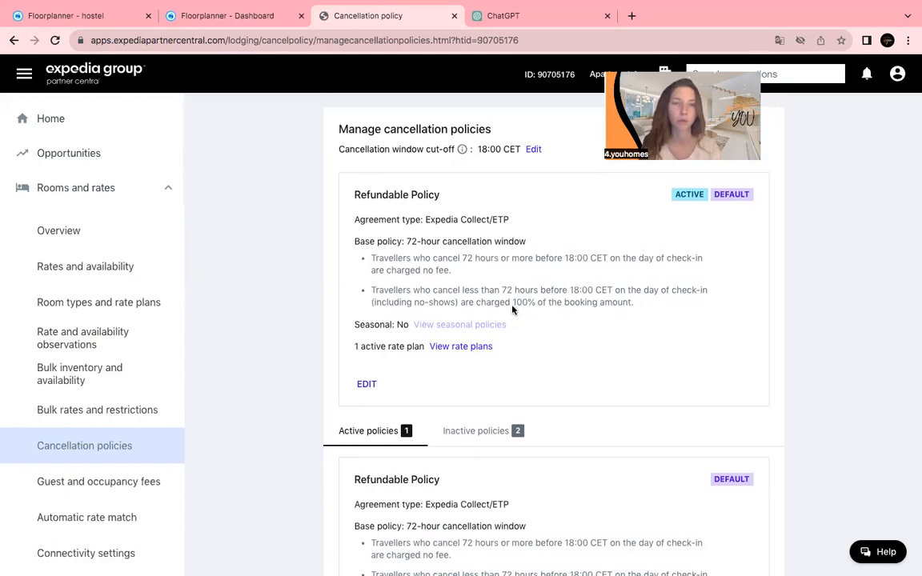
scroll(513, 308, down, 1)
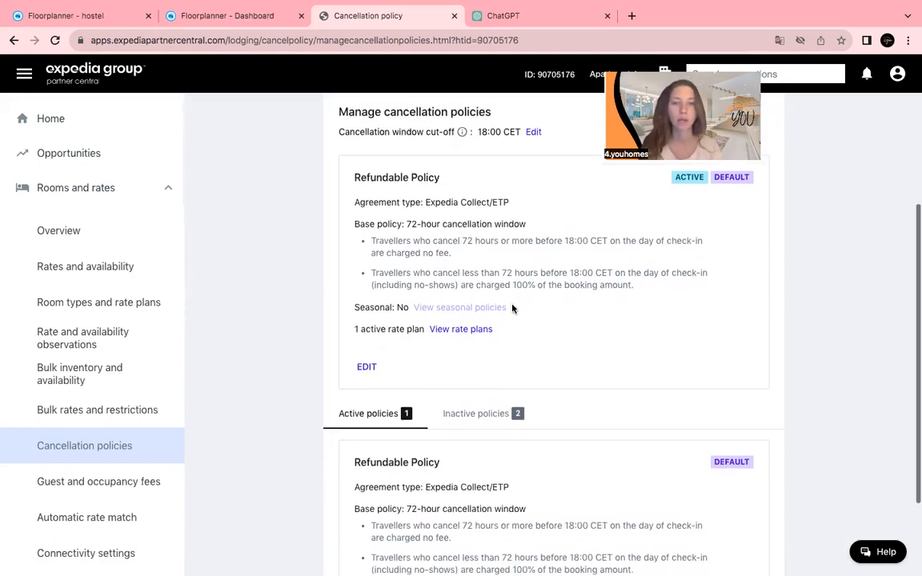
scroll(513, 308, up, 3)
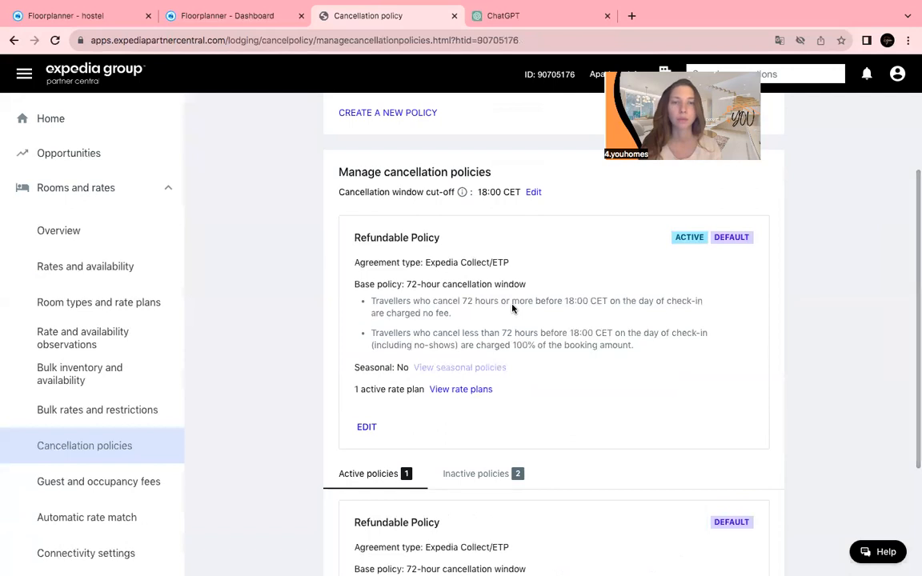
scroll(512, 308, down, 3)
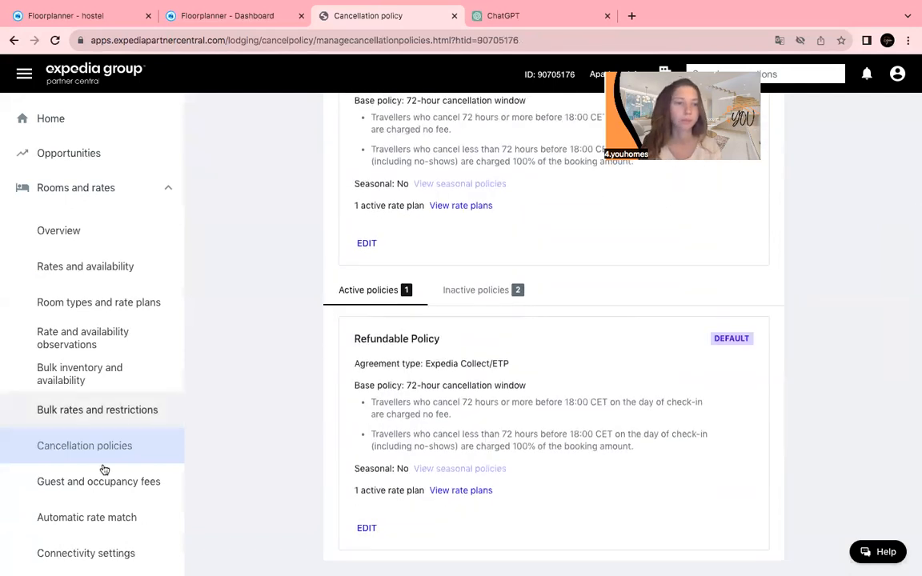
scroll(58, 504, down, 2)
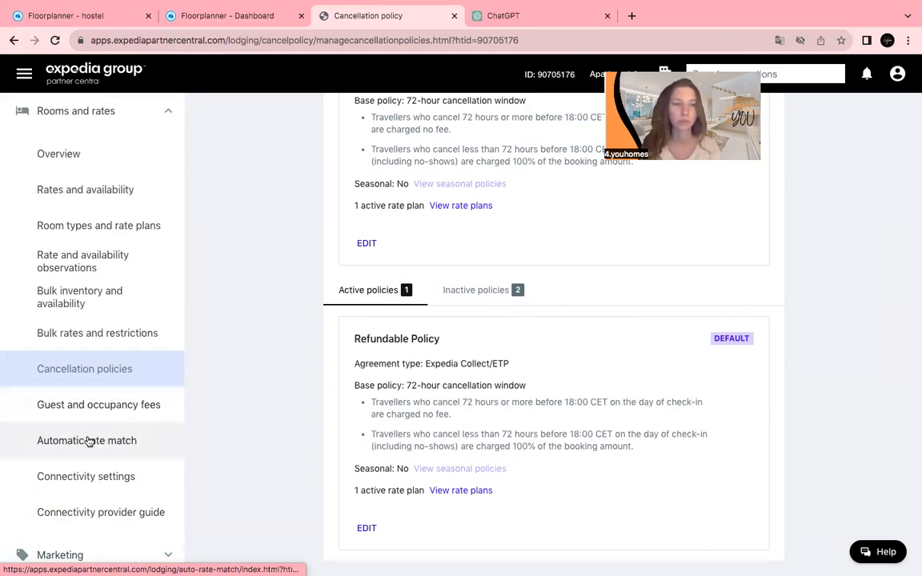
Expand Guest relations in the sidebar and open the empty Messages inbox.
scroll(88, 439, down, 1)
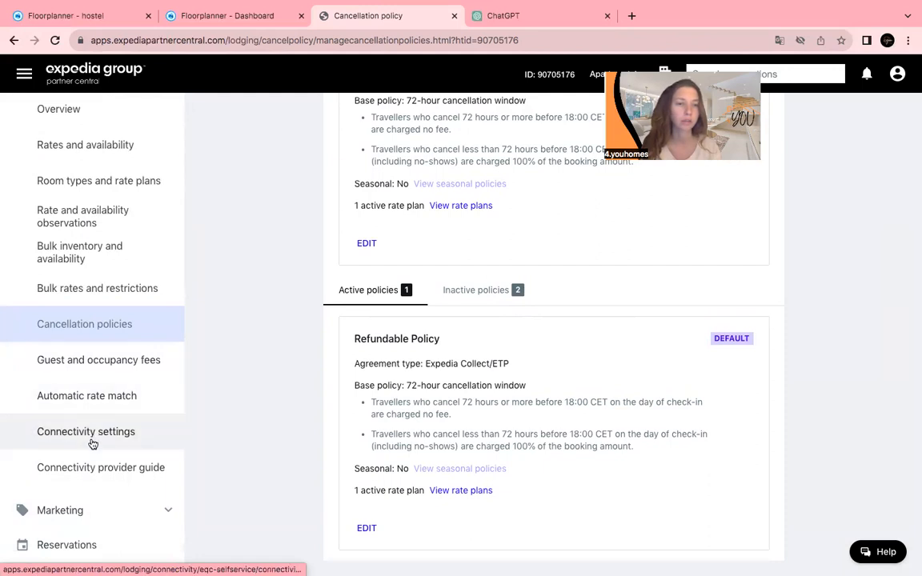
scroll(93, 444, down, 1)
scroll(93, 443, down, 1)
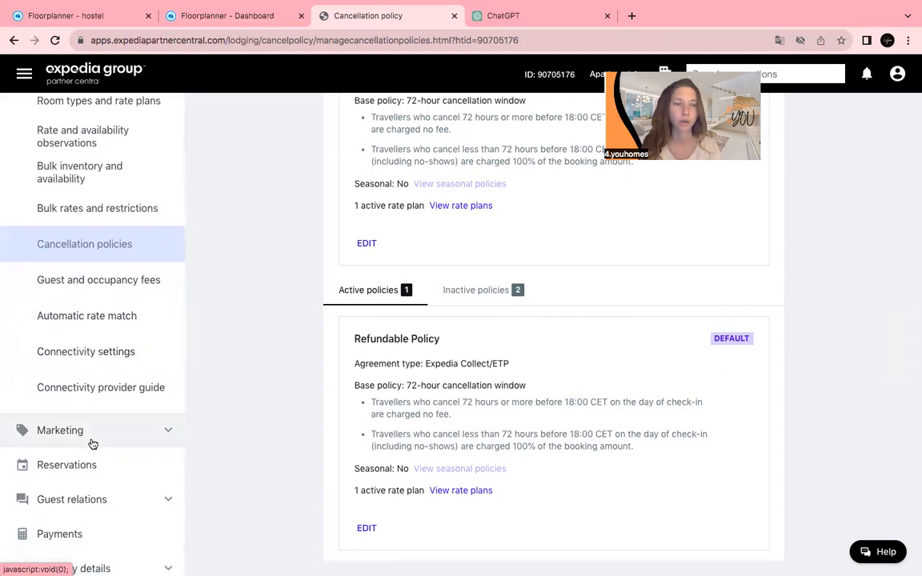
scroll(93, 443, down, 1)
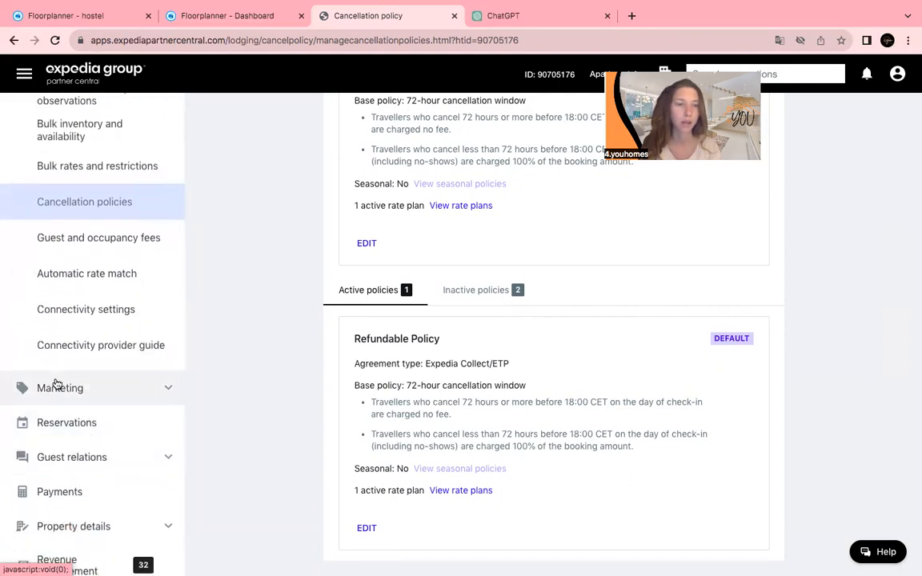
scroll(60, 382, down, 1)
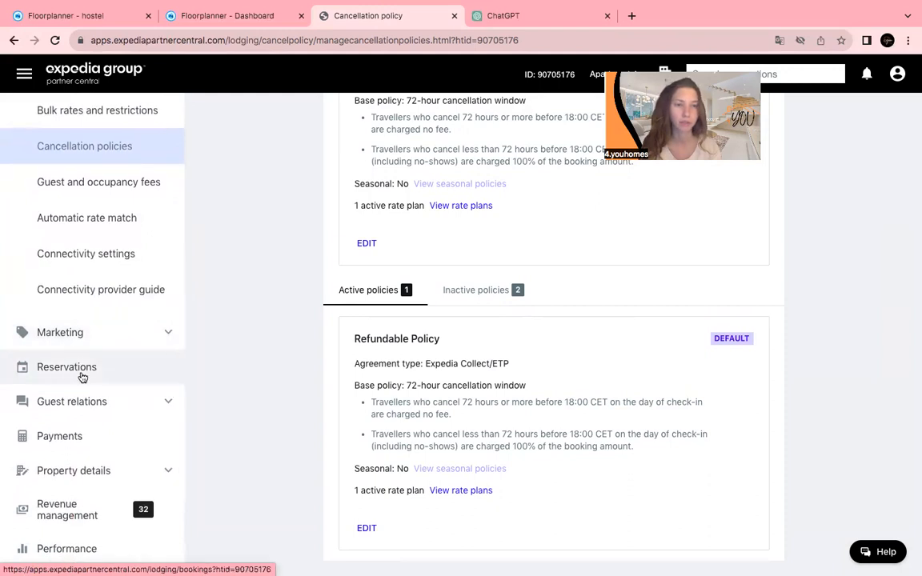
click(82, 410)
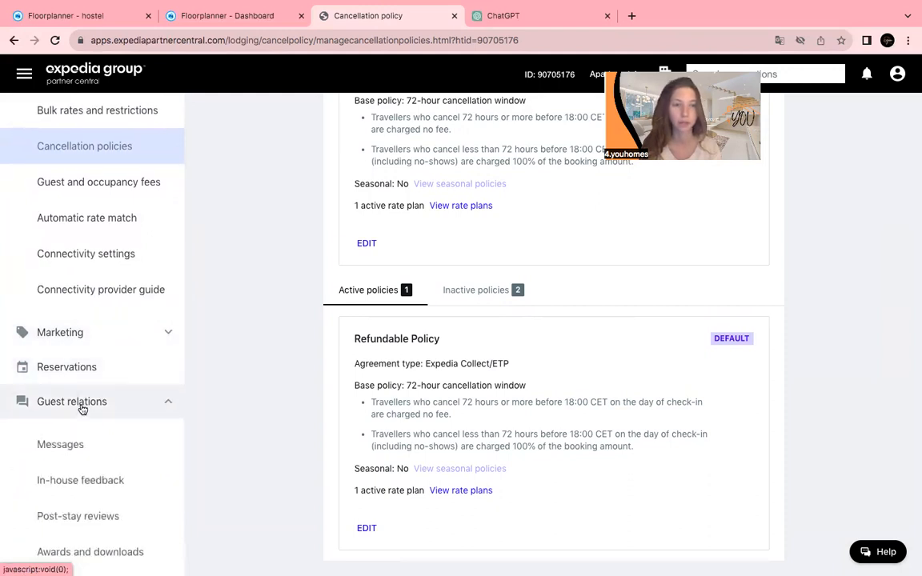
click(85, 450)
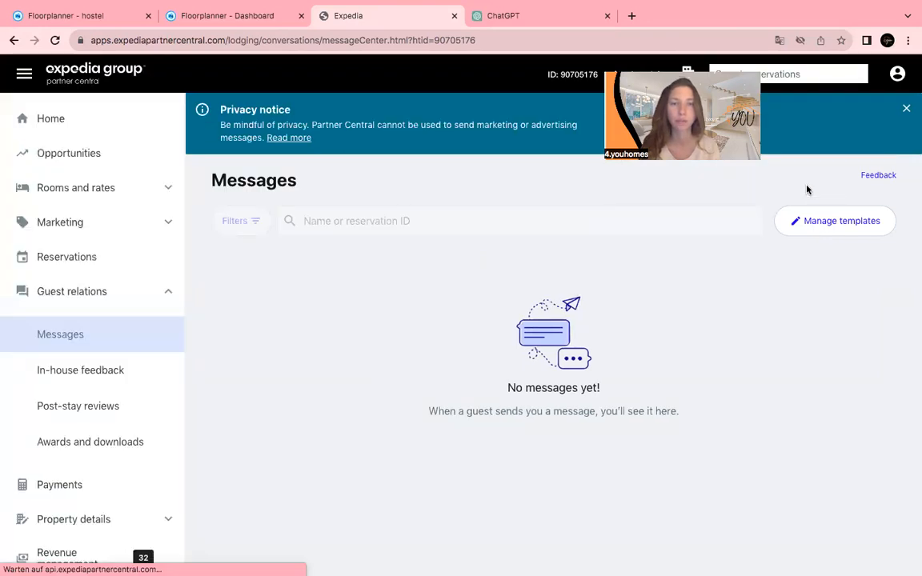
Open Manage templates and check the Insert custom information list without choosing an item.
click(806, 271)
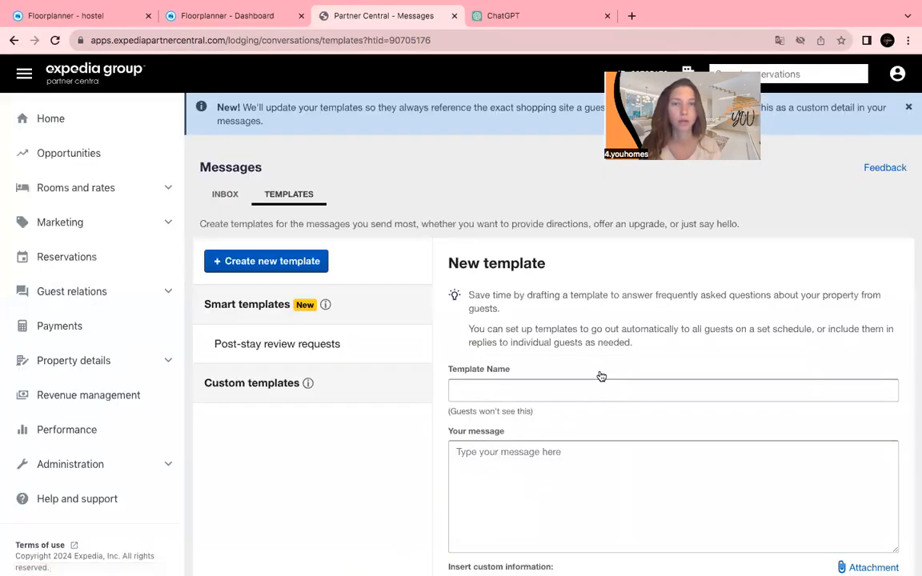
scroll(522, 458, down, 2)
scroll(522, 458, down, 1)
click(527, 443)
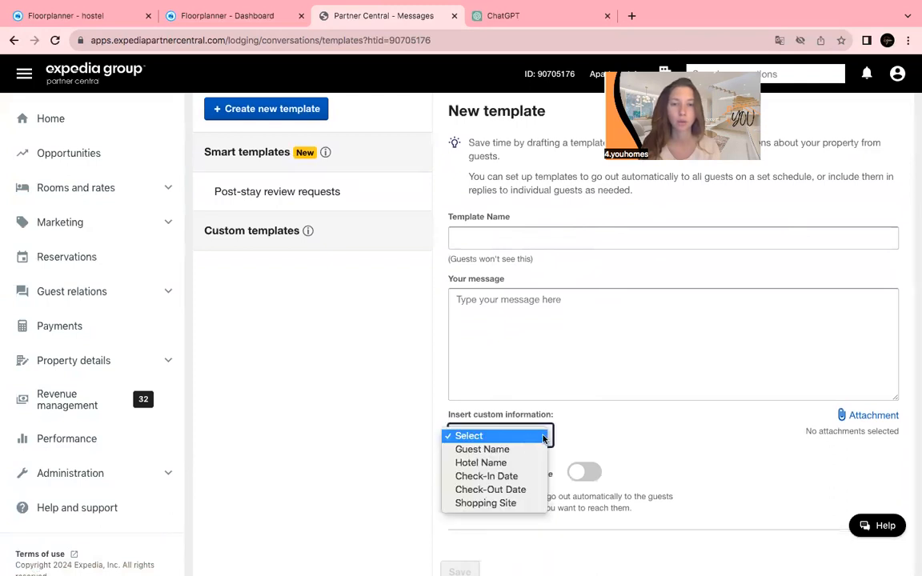
click(595, 432)
Turn on Send on a schedule and review its timing of 0 days after booking.
scroll(596, 433, down, 1)
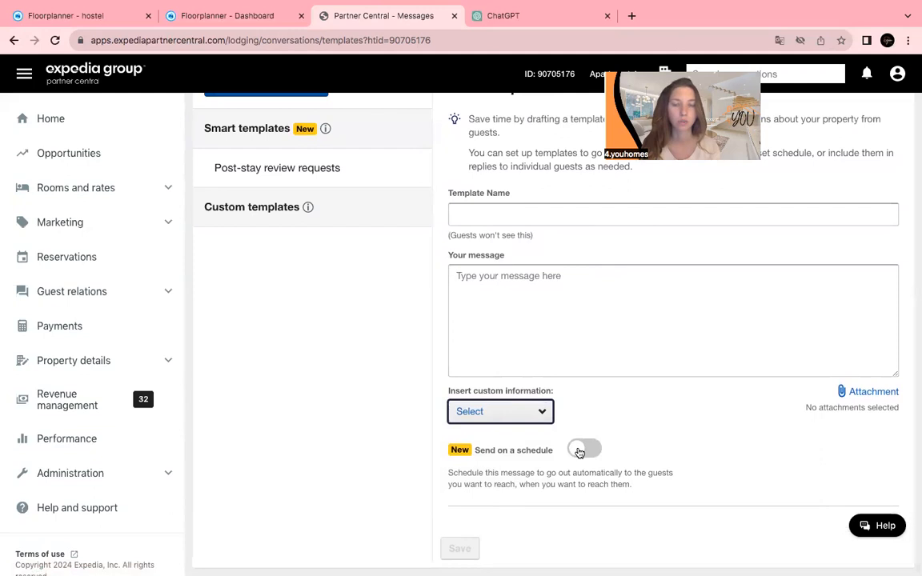
click(579, 452)
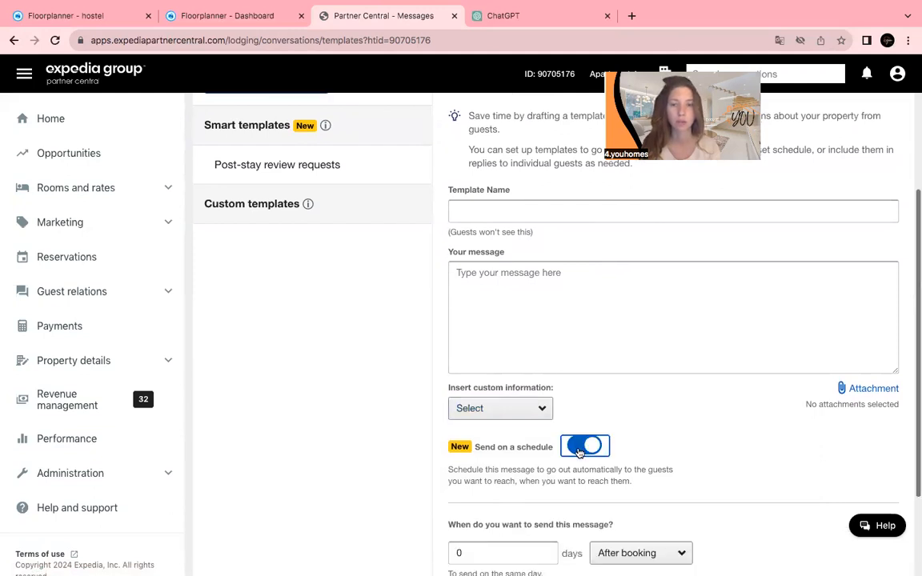
scroll(580, 454, down, 1)
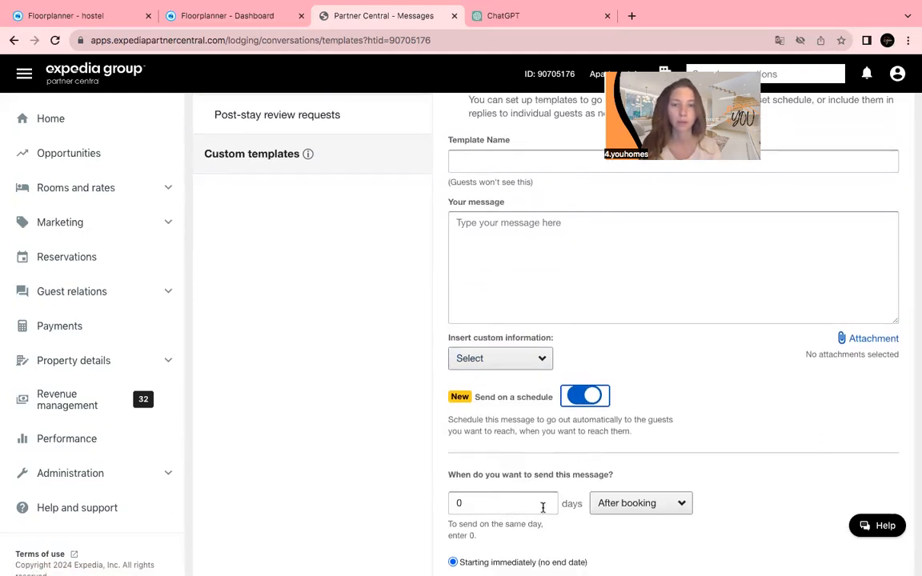
scroll(592, 504, down, 1)
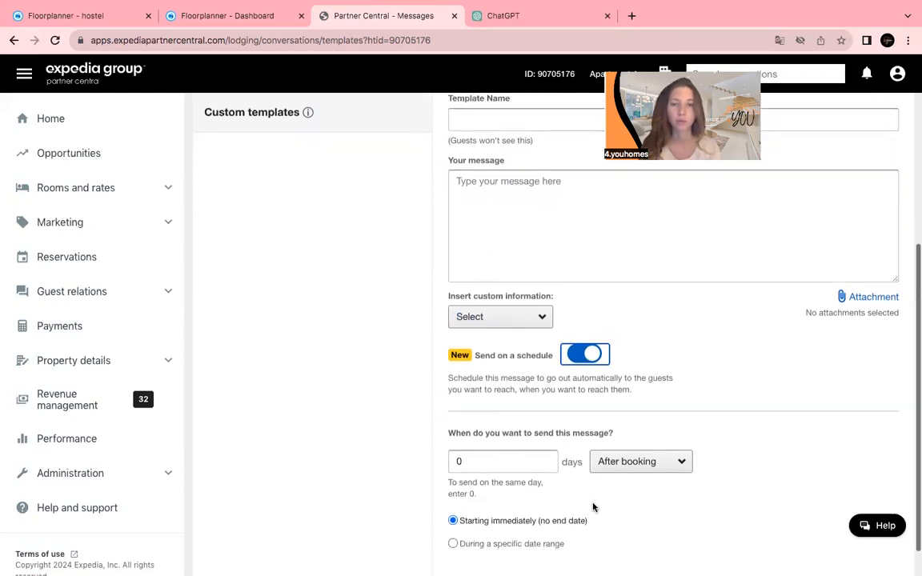
scroll(599, 502, down, 1)
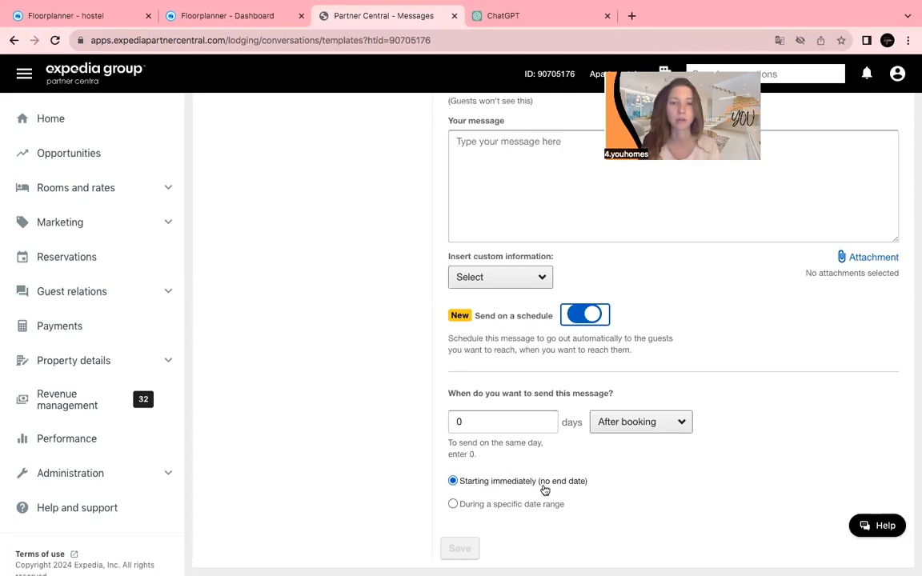
scroll(545, 438, up, 1)
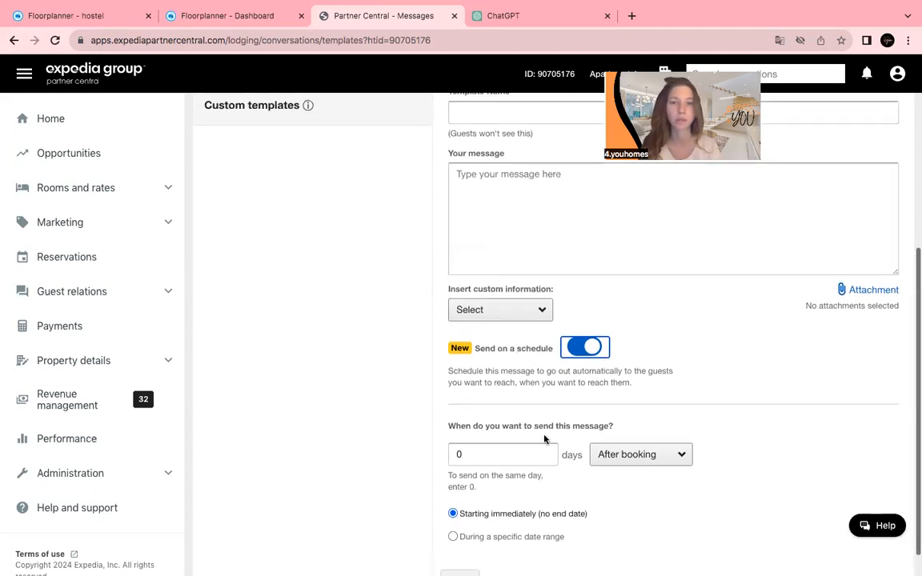
scroll(544, 439, up, 4)
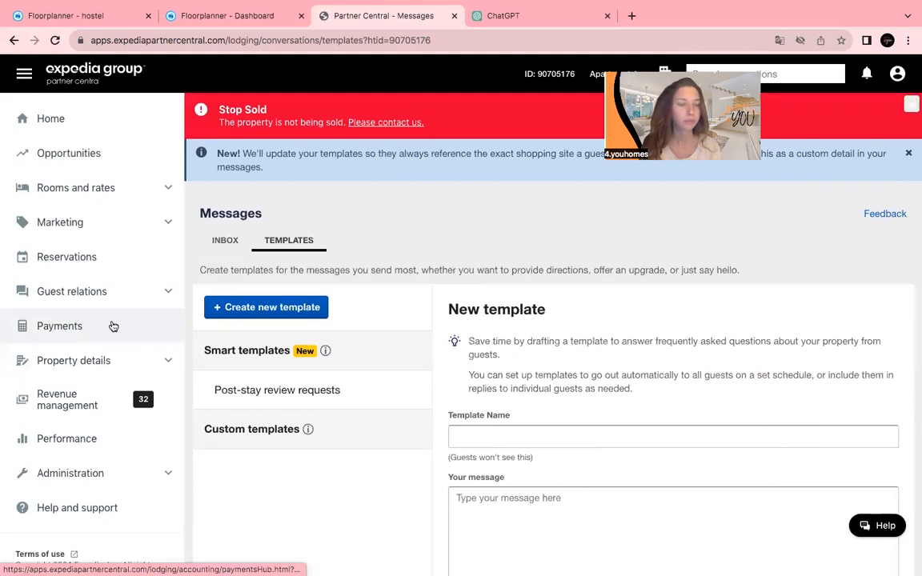
click(109, 308)
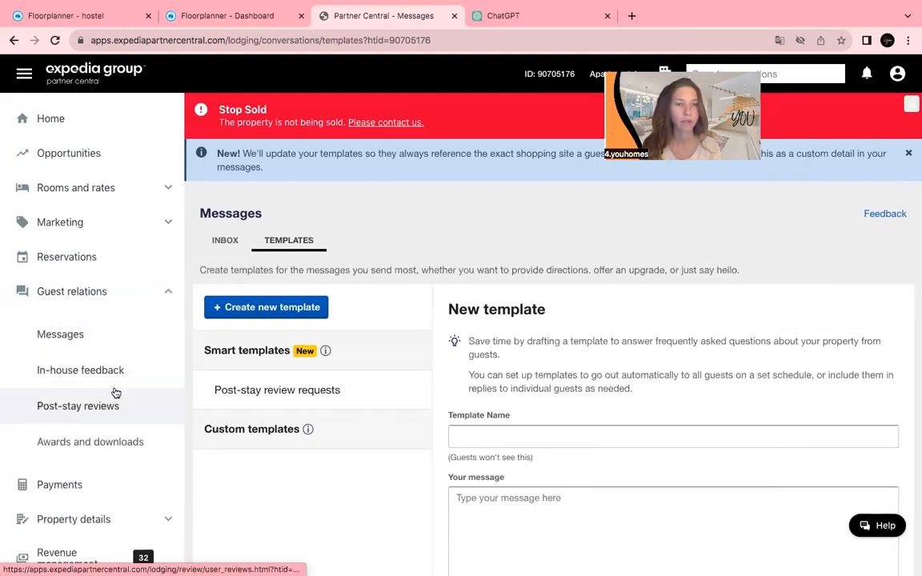
scroll(135, 408, down, 2)
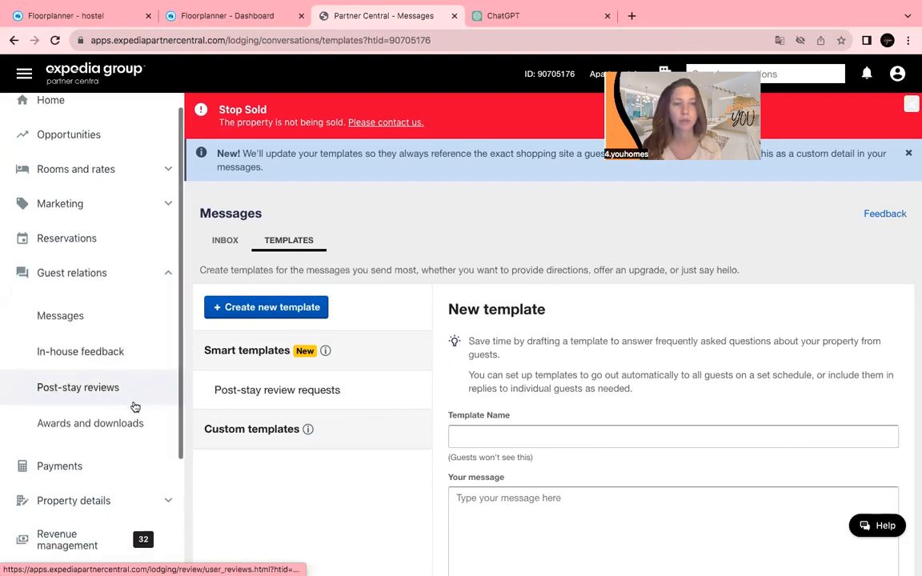
scroll(135, 407, down, 1)
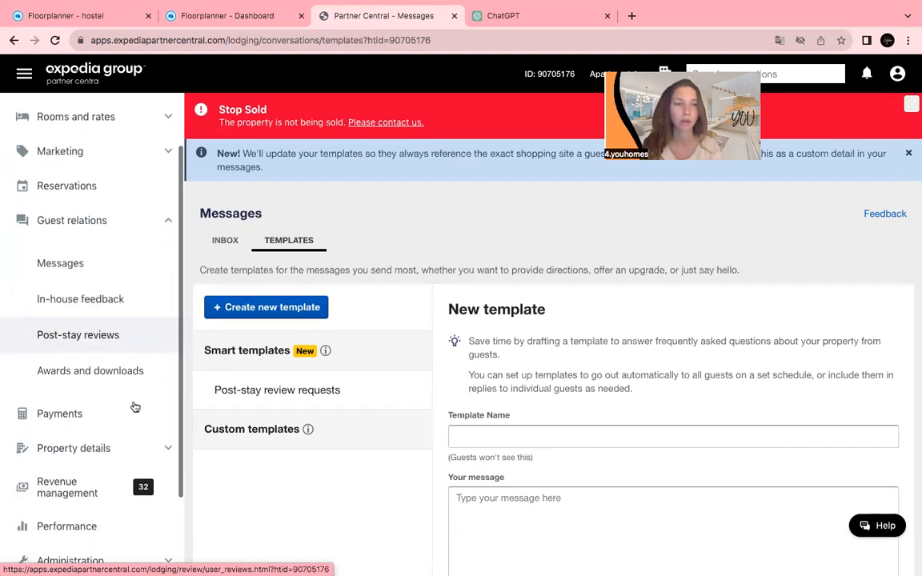
scroll(135, 408, up, 1)
scroll(136, 407, down, 1)
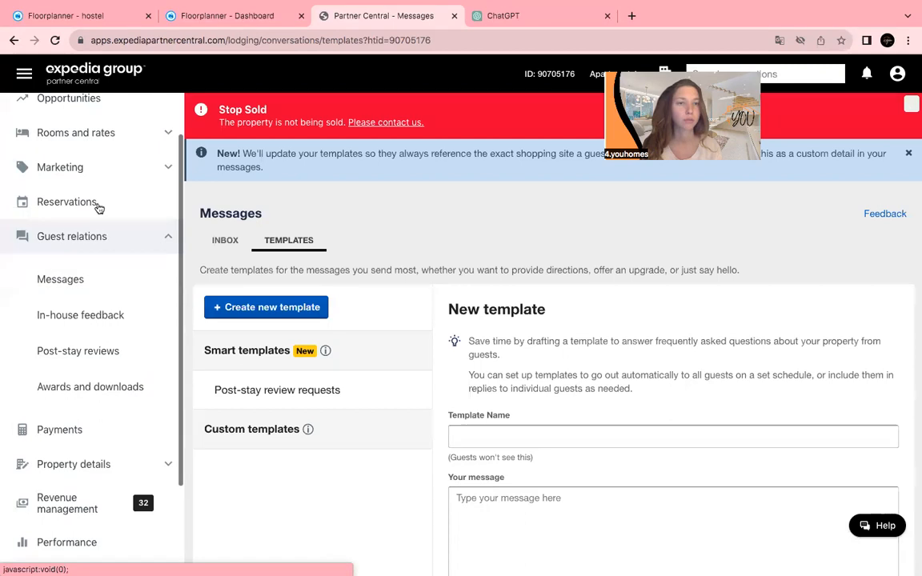
click(107, 168)
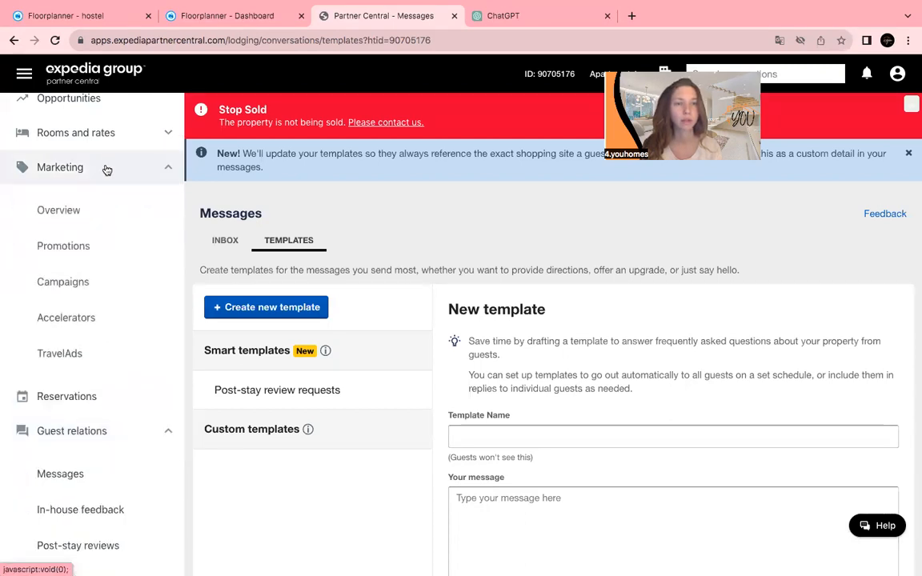
click(88, 213)
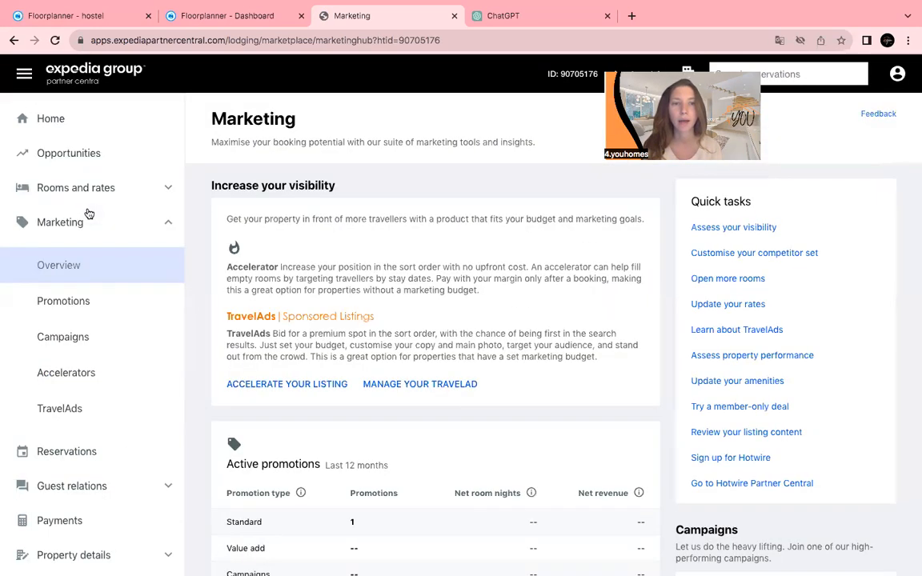
scroll(349, 392, down, 1)
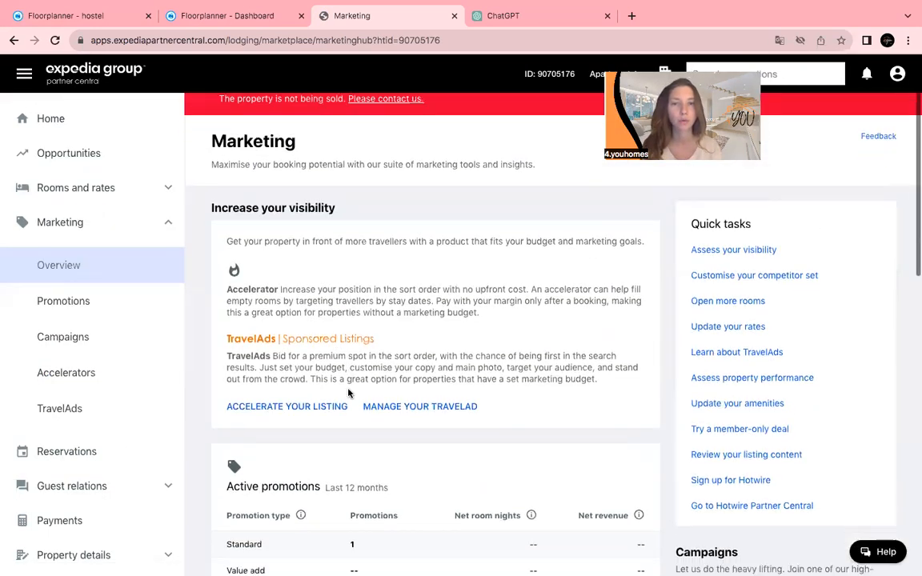
scroll(348, 392, down, 1)
scroll(348, 393, down, 2)
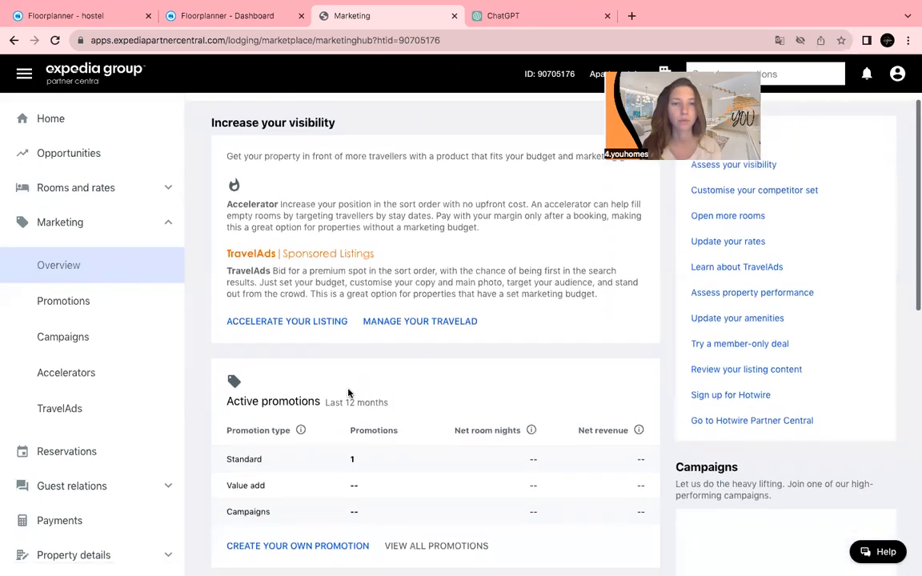
scroll(348, 393, down, 5)
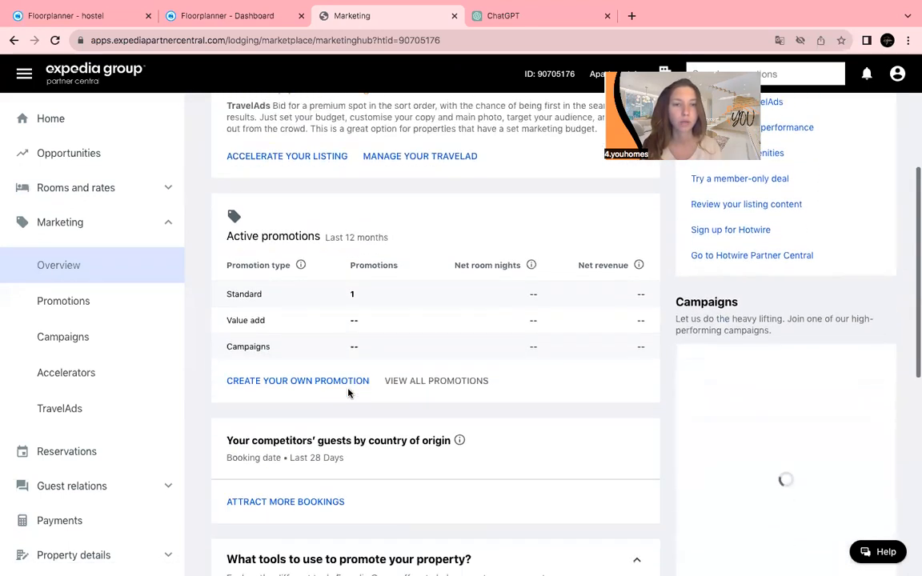
scroll(349, 392, down, 9)
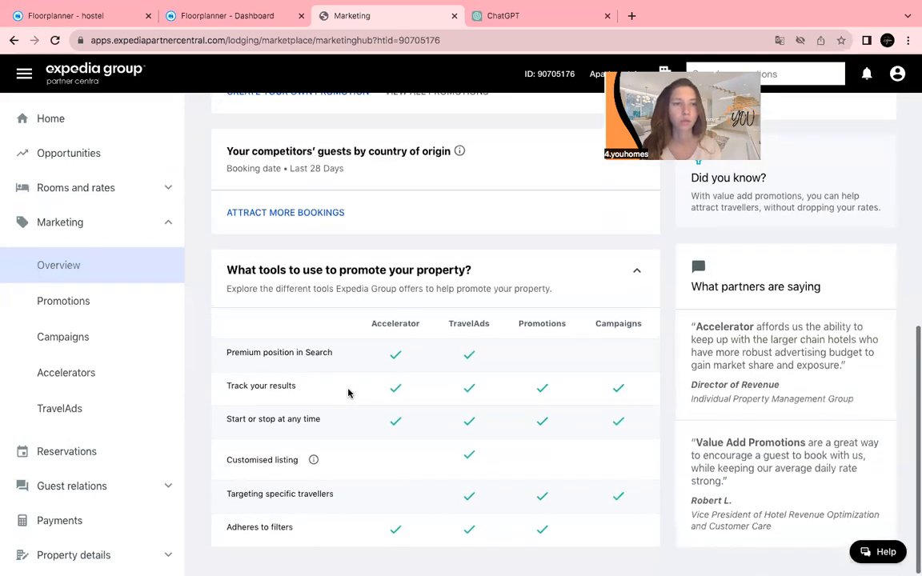
Open Marketing > Promotions and review the 10% 'min stay 5 nights' and member-only deals.
click(20, 304)
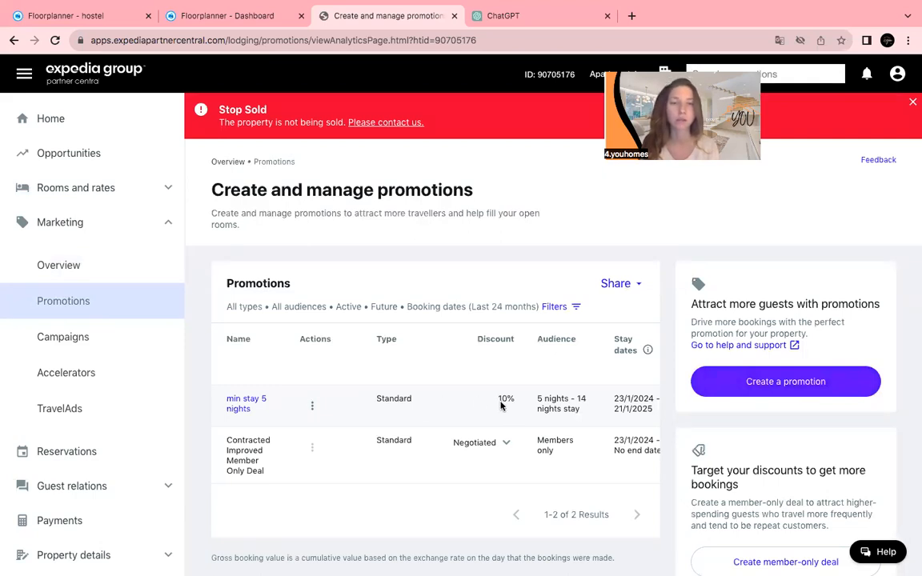
scroll(501, 406, down, 1)
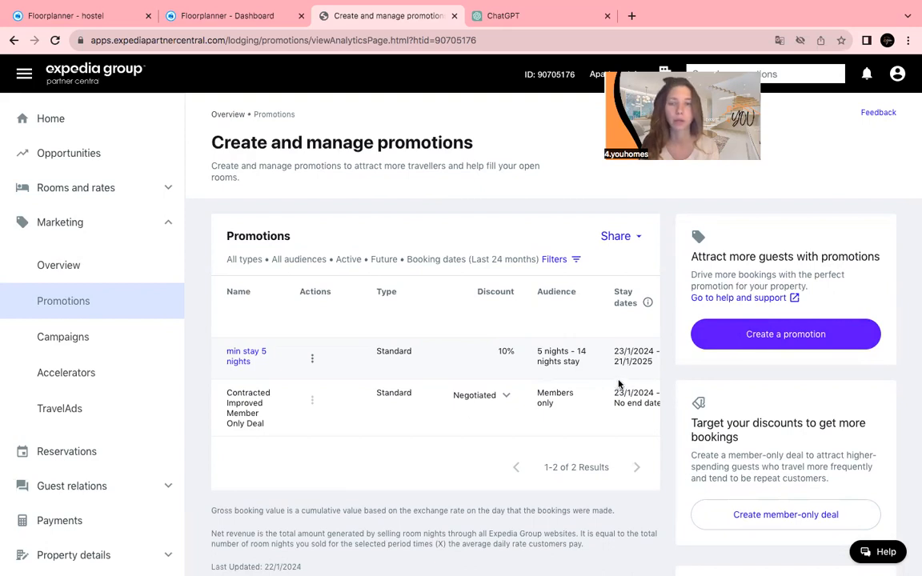
scroll(602, 375, down, 1)
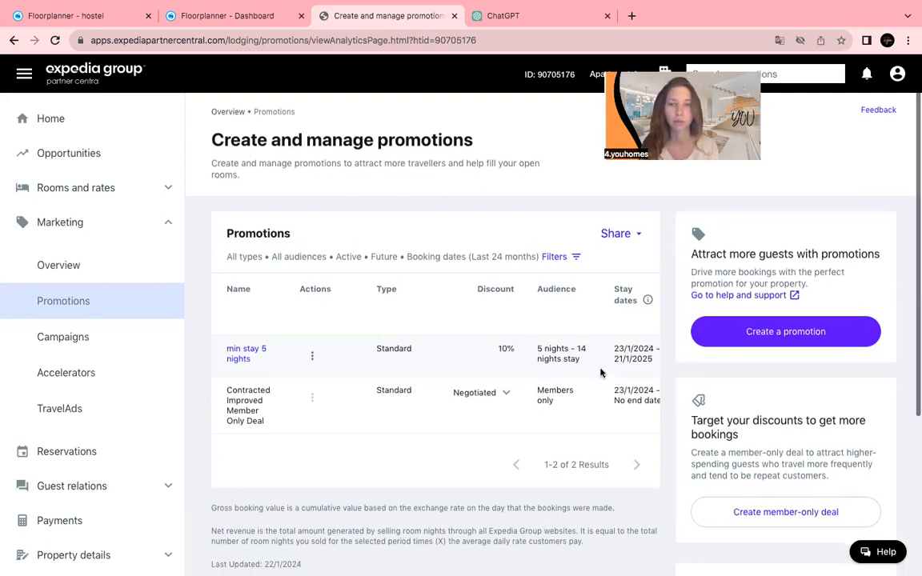
scroll(602, 373, down, 2)
scroll(601, 372, down, 1)
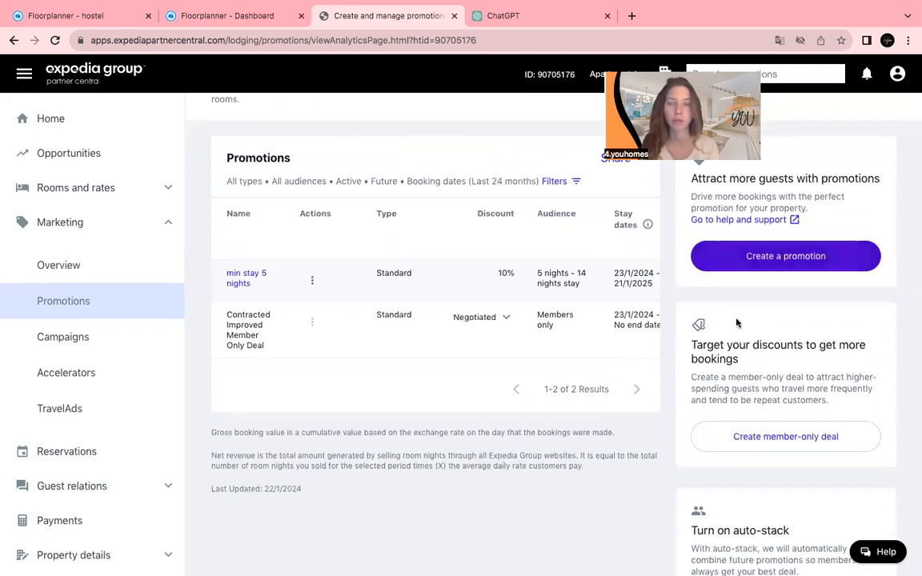
scroll(738, 322, down, 2)
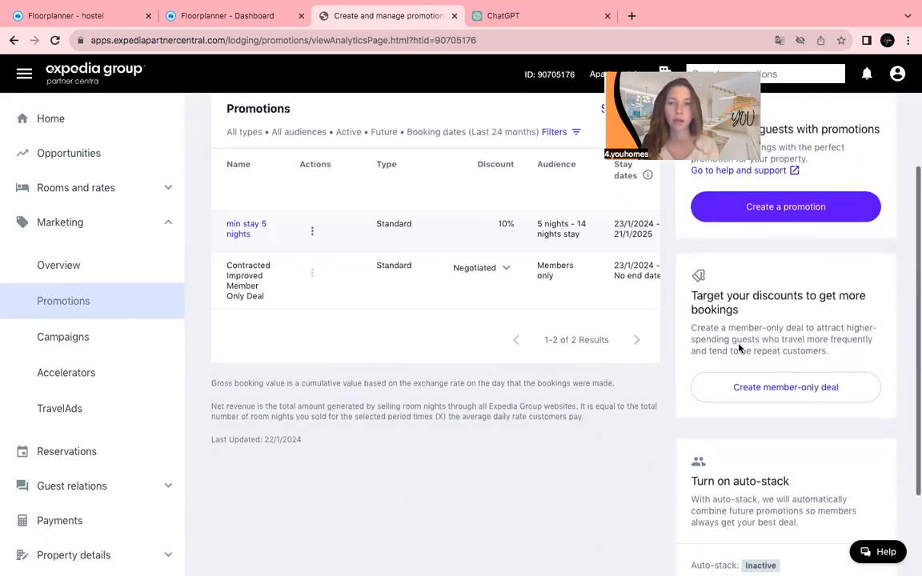
scroll(740, 349, down, 1)
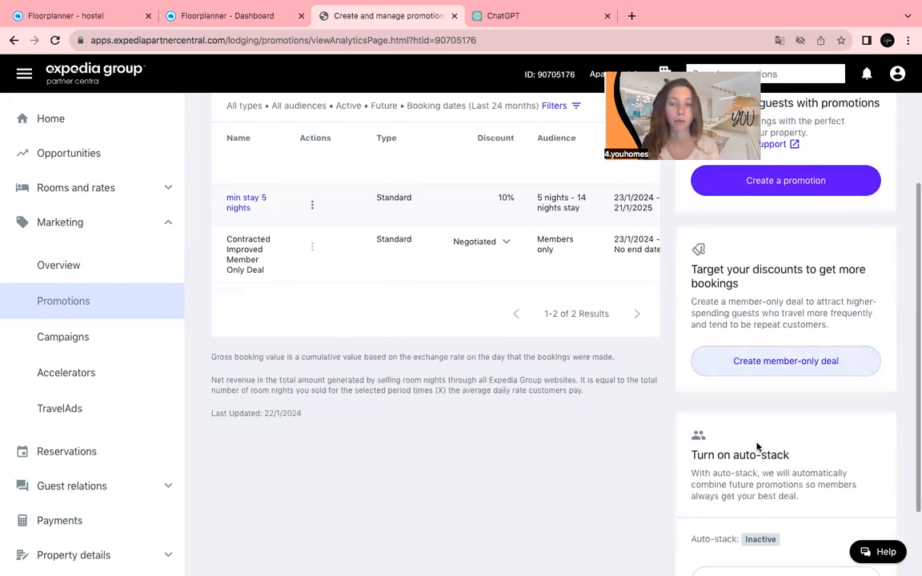
scroll(758, 447, down, 2)
scroll(758, 447, up, 5)
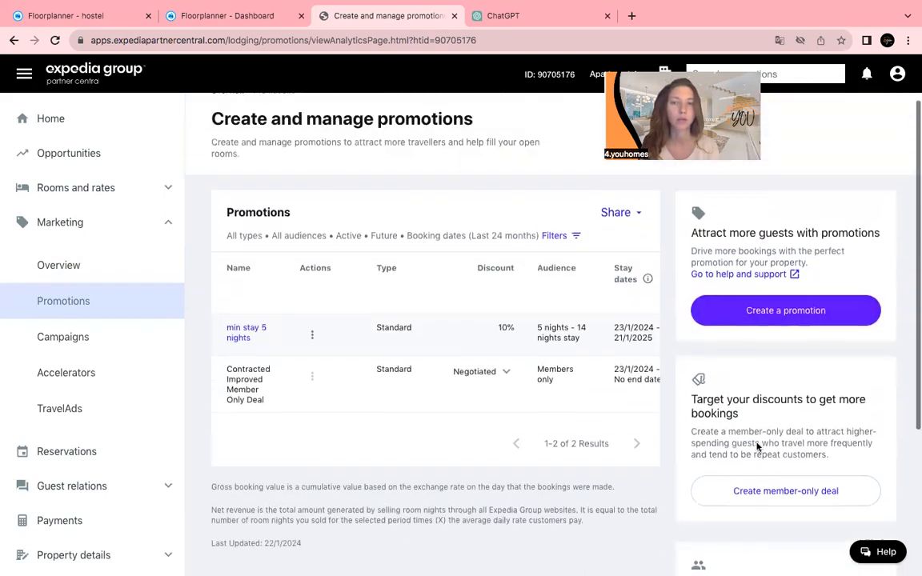
scroll(757, 447, up, 2)
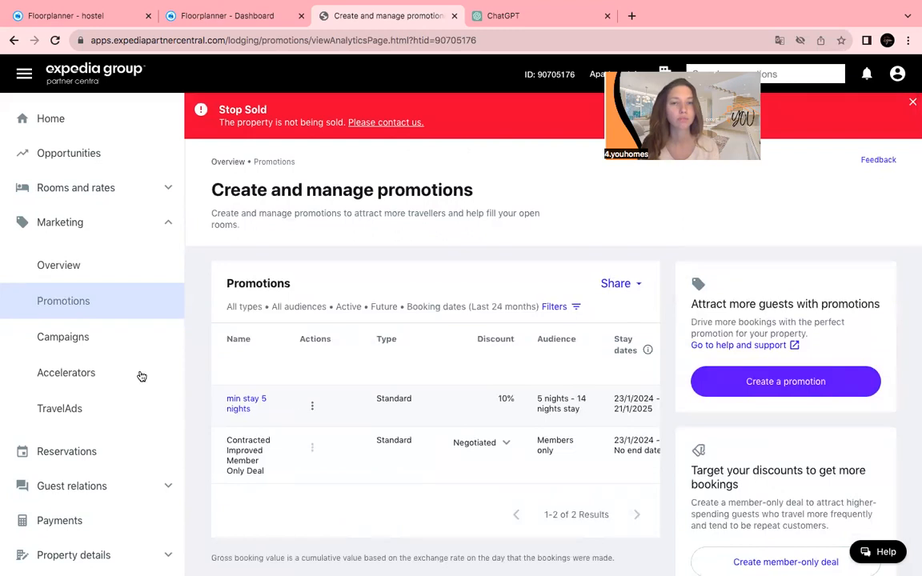
scroll(80, 392, down, 1)
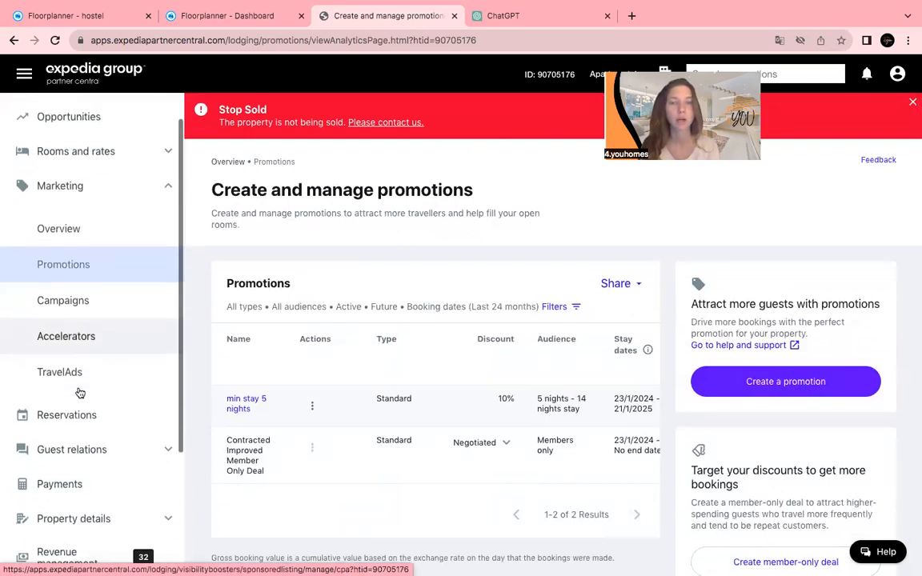
scroll(80, 392, down, 1)
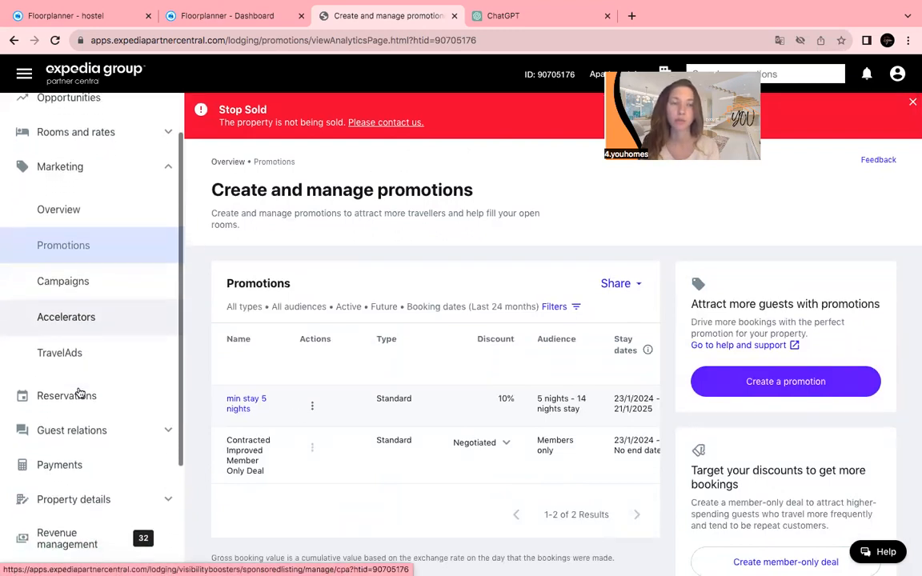
scroll(80, 392, down, 4)
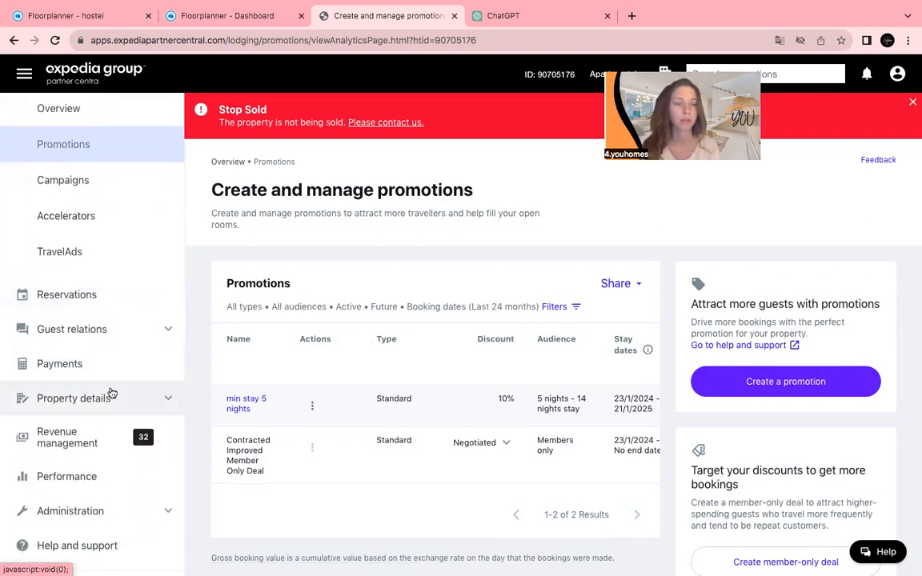
Expand Property details in the sidebar to reveal its sub-pages.
click(74, 398)
scroll(113, 400, down, 5)
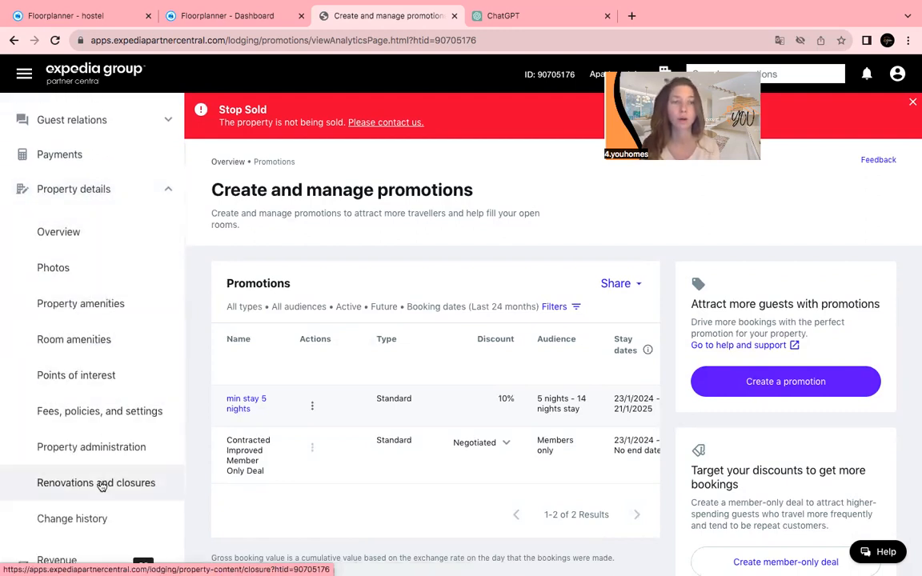
scroll(88, 480, down, 1)
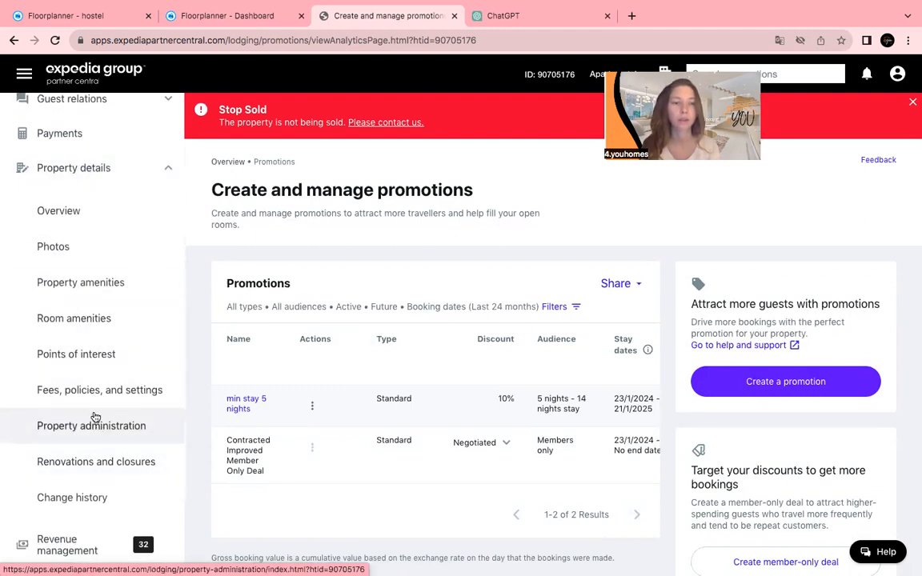
Open Property details > Points of interest and scroll past the unconfigured-location warning.
click(81, 368)
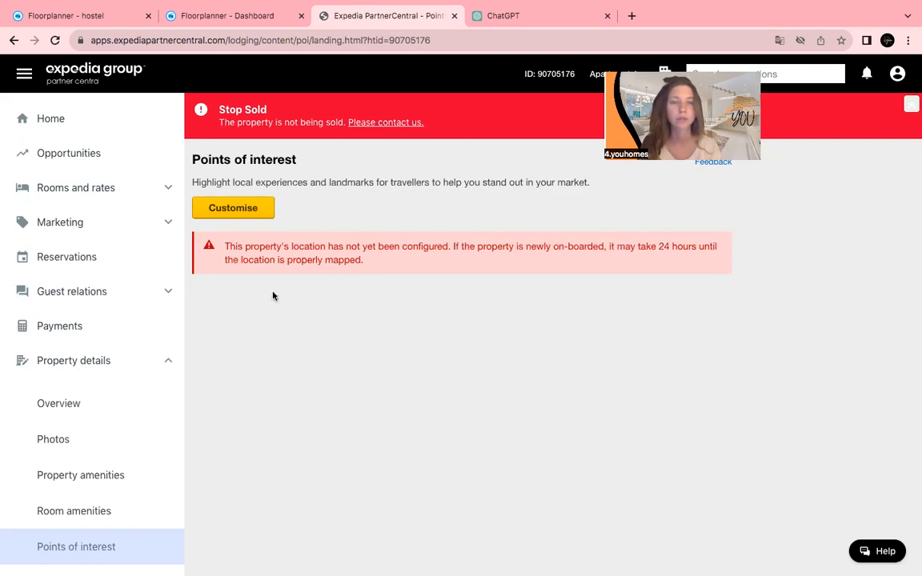
scroll(62, 370, down, 1)
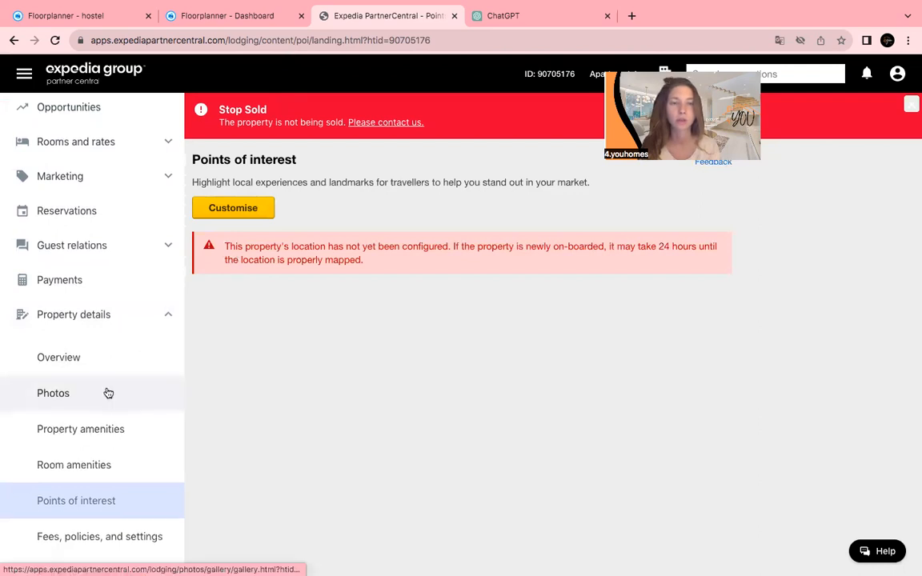
scroll(107, 392, down, 1)
scroll(107, 391, down, 2)
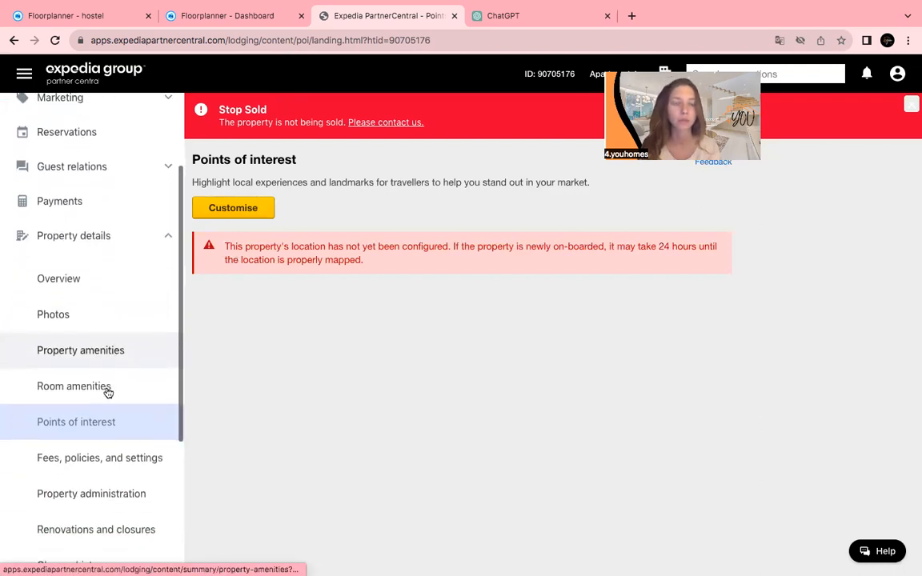
scroll(108, 393, down, 3)
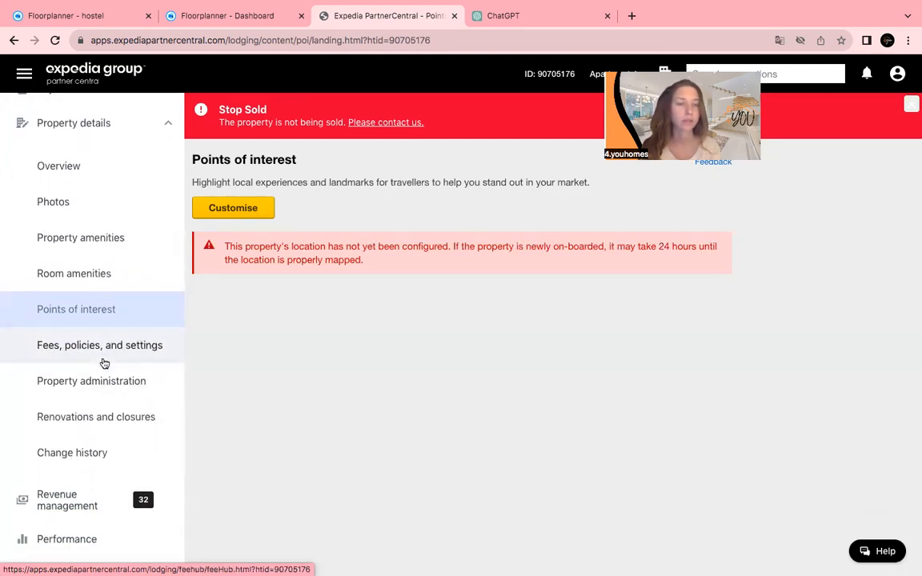
click(104, 364)
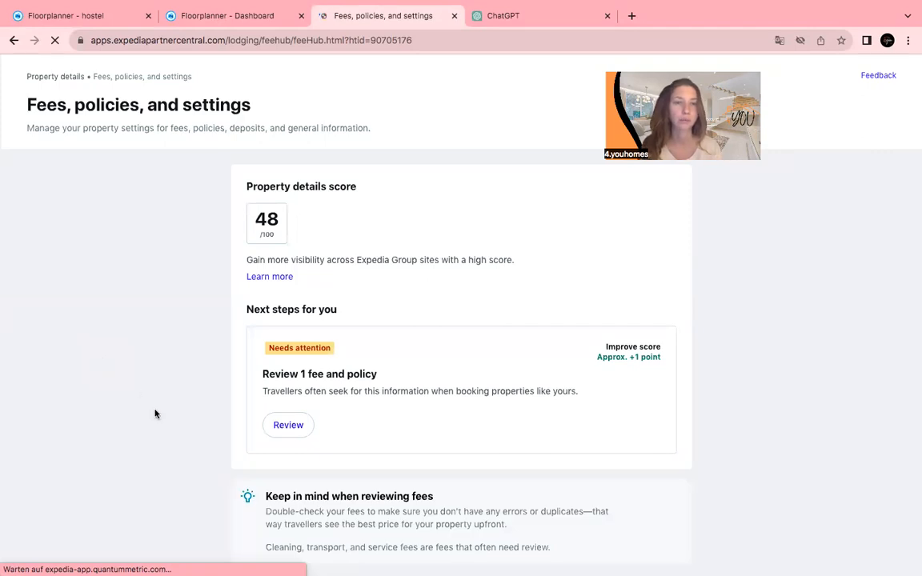
scroll(154, 411, down, 1)
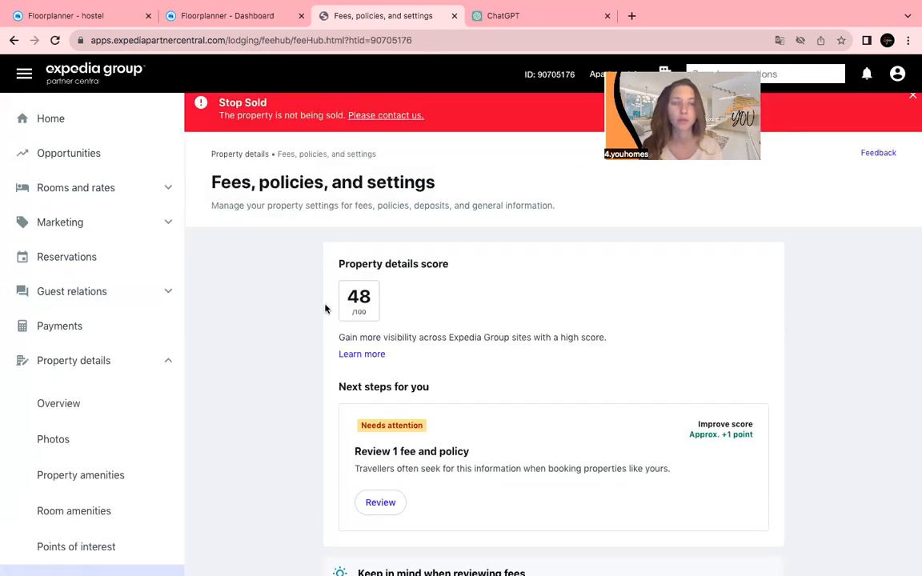
scroll(325, 309, down, 1)
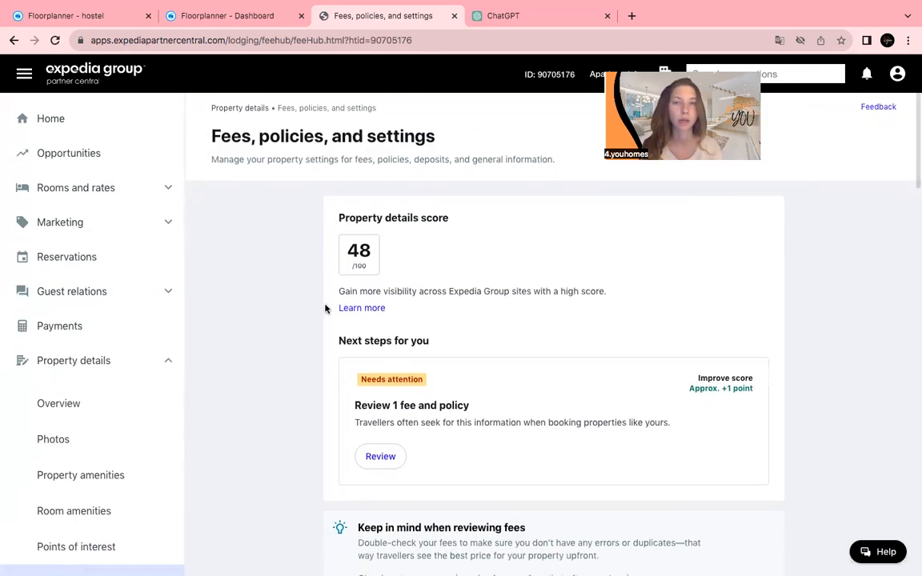
scroll(325, 309, down, 1)
scroll(325, 309, down, 3)
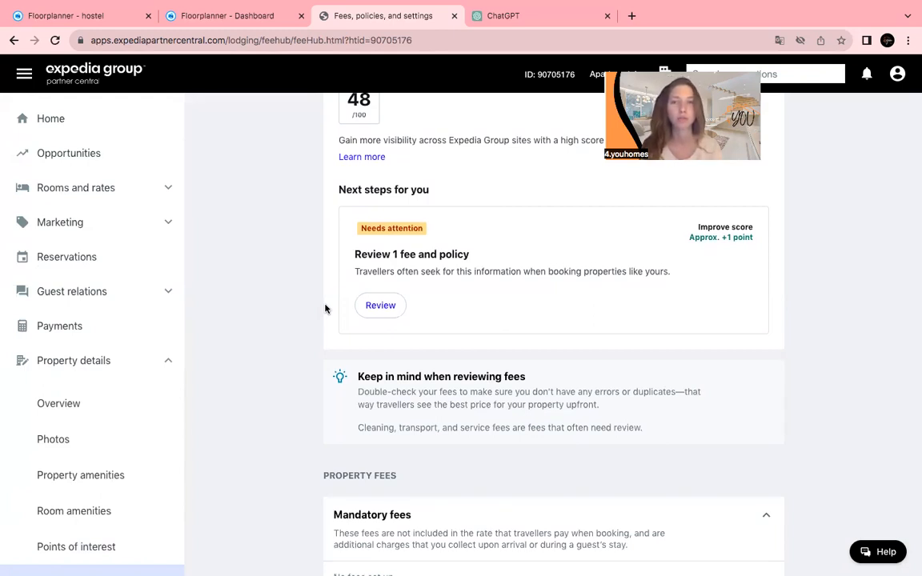
scroll(325, 309, down, 3)
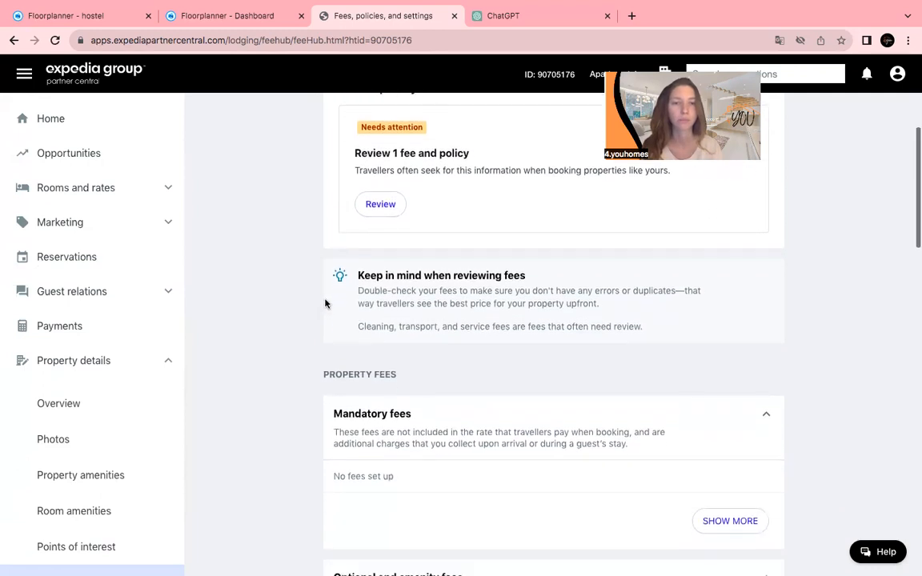
scroll(325, 304, down, 5)
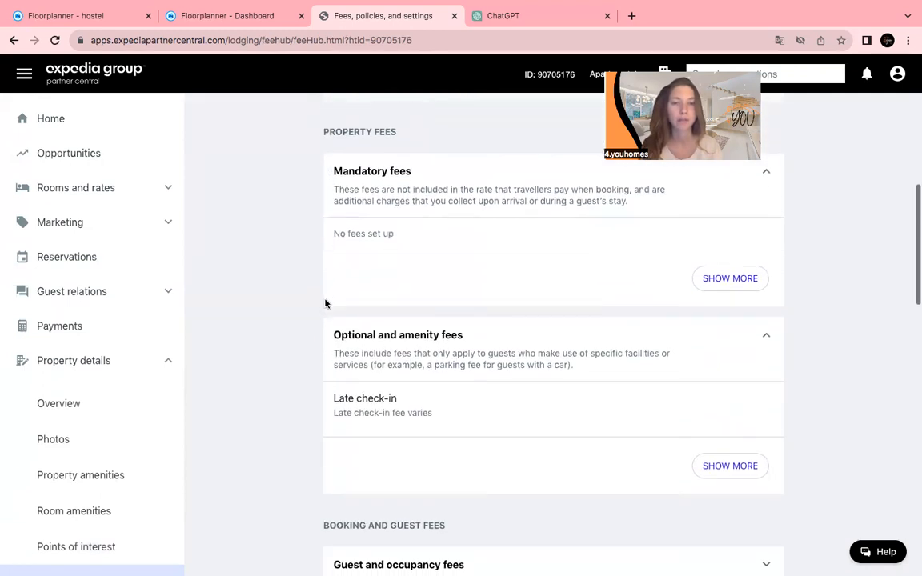
scroll(325, 304, down, 3)
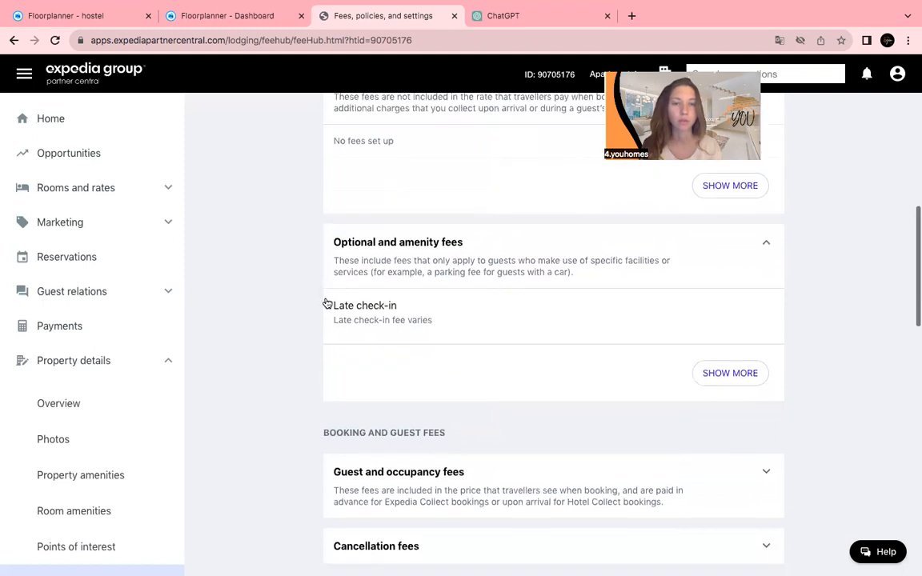
scroll(327, 302, down, 5)
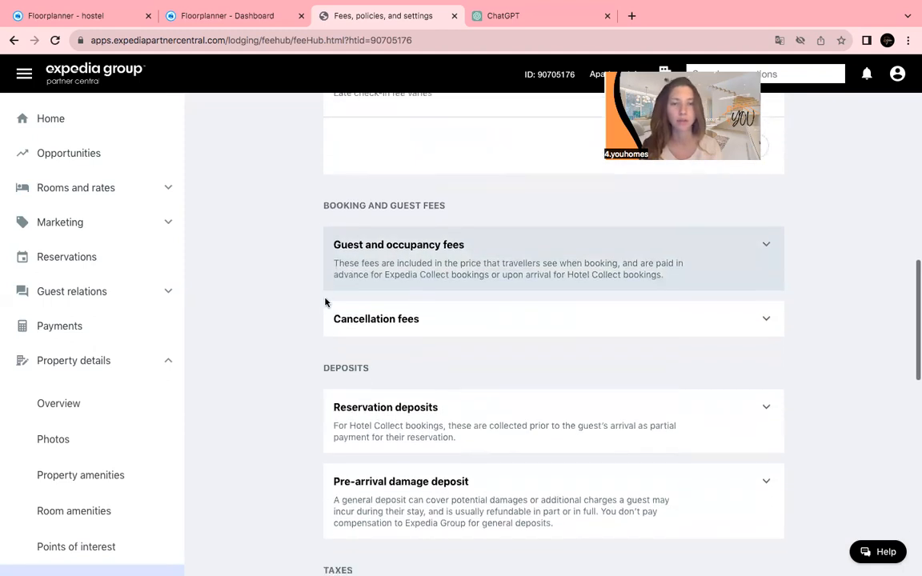
click(344, 317)
click(341, 278)
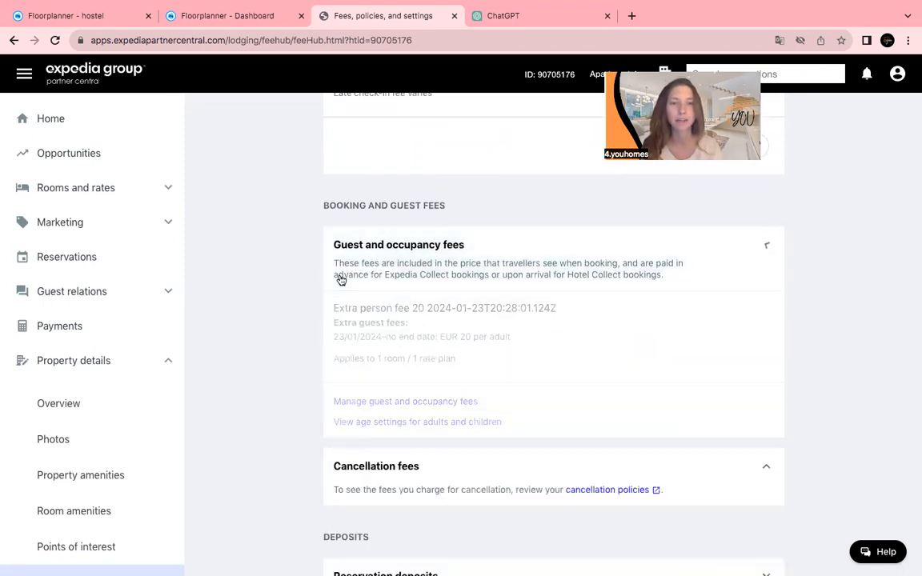
scroll(315, 326, down, 6)
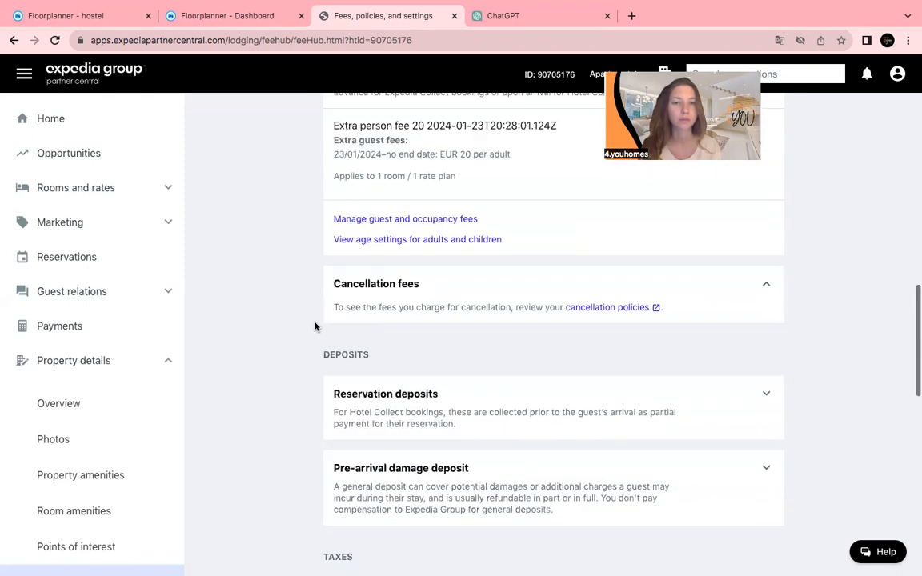
scroll(316, 326, down, 2)
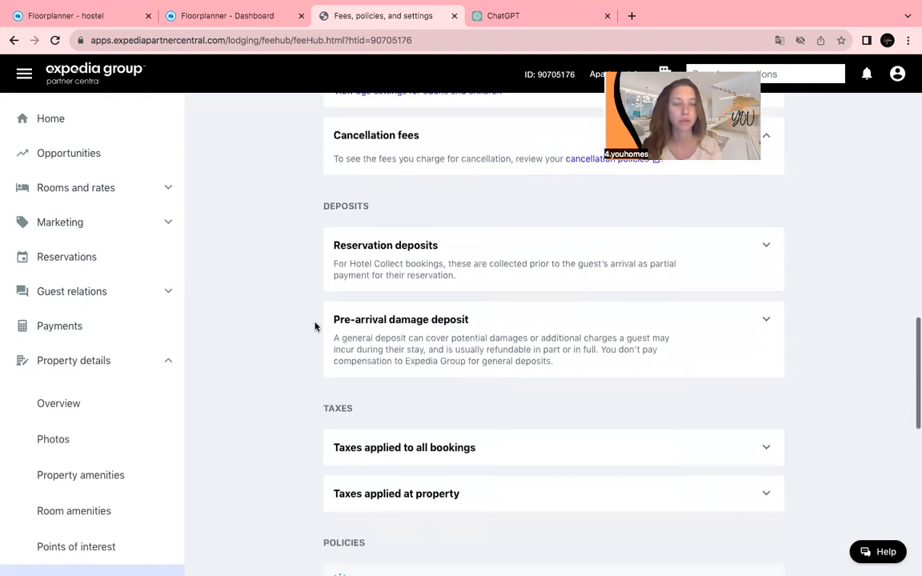
scroll(41, 385, down, 6)
scroll(40, 385, down, 1)
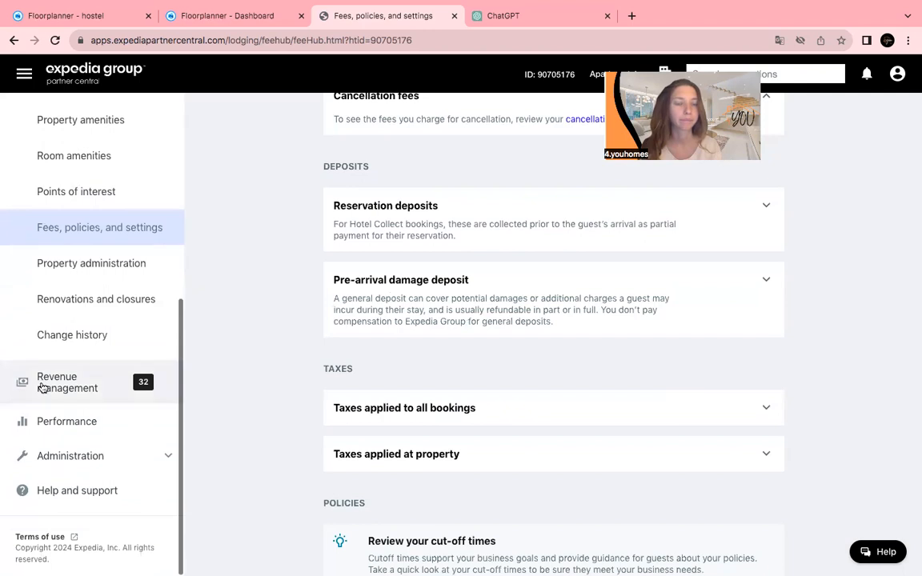
Open Revenue management Rev+ and browse search demand (228, up 6%), occupancy forecasts and price grid.
click(42, 387)
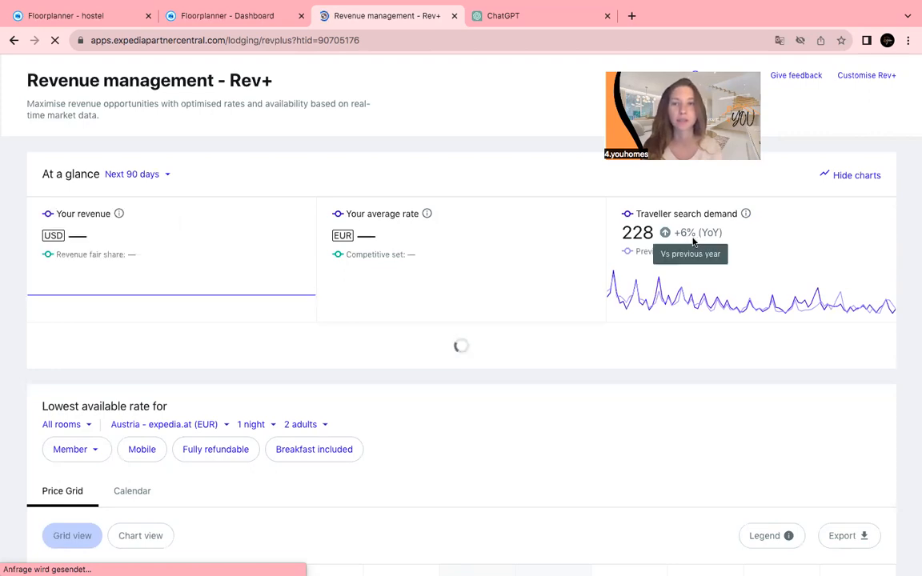
scroll(715, 319, down, 2)
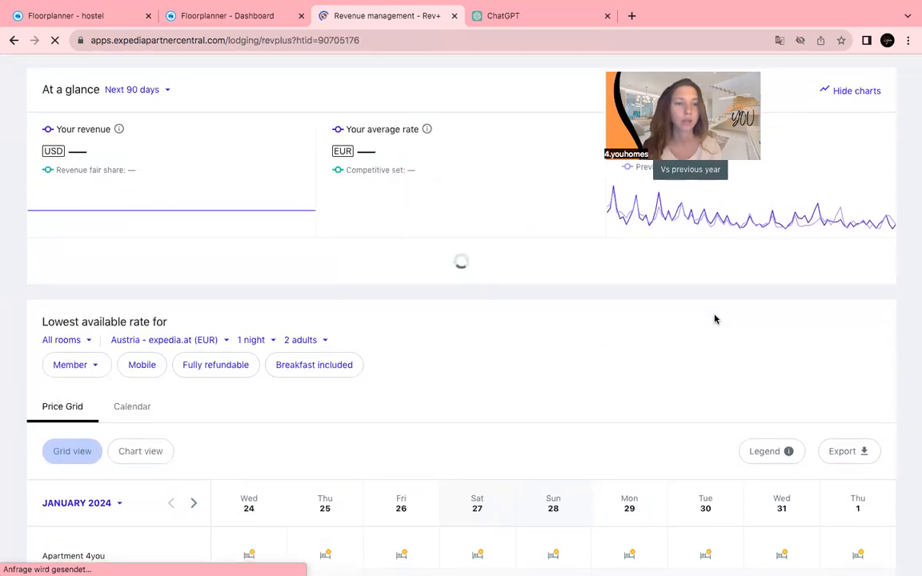
scroll(715, 319, down, 2)
scroll(715, 319, up, 1)
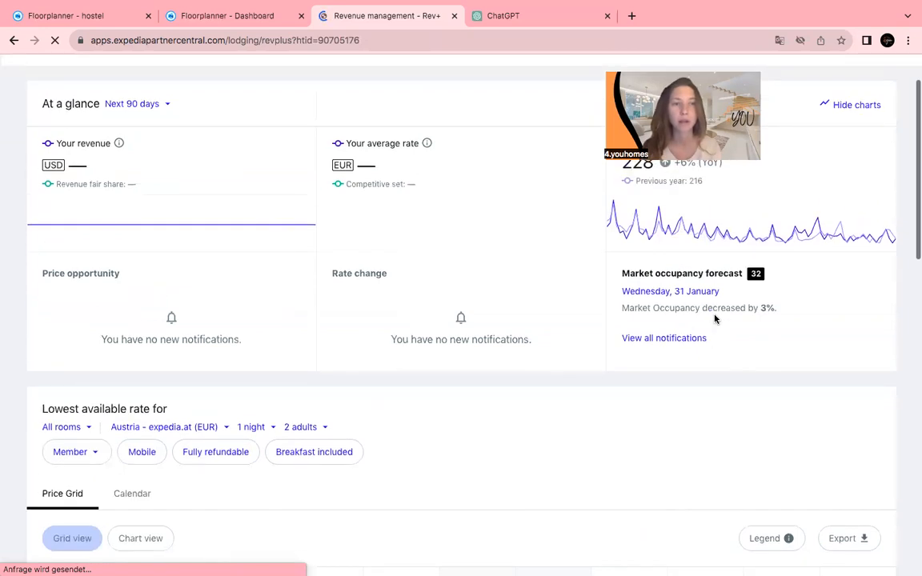
scroll(715, 318, down, 1)
scroll(715, 319, down, 5)
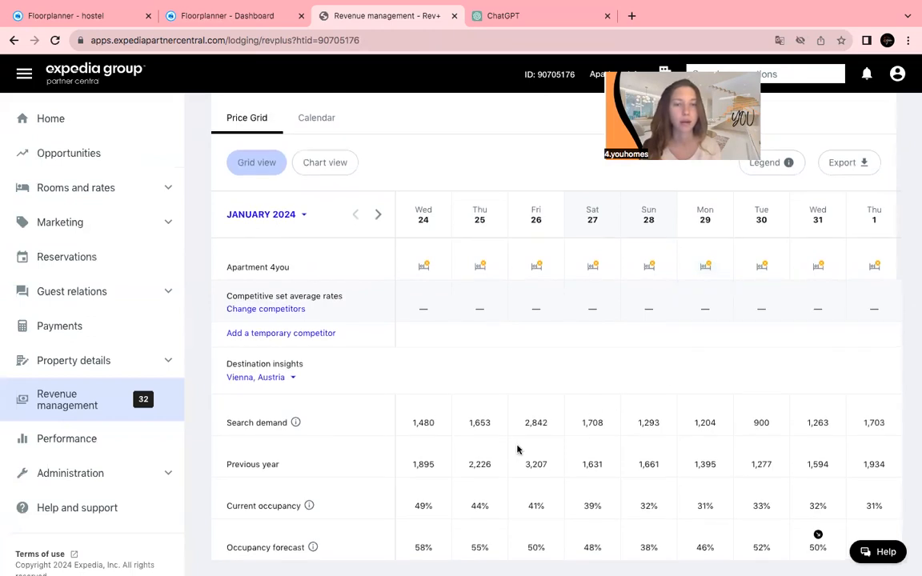
scroll(447, 516, up, 1)
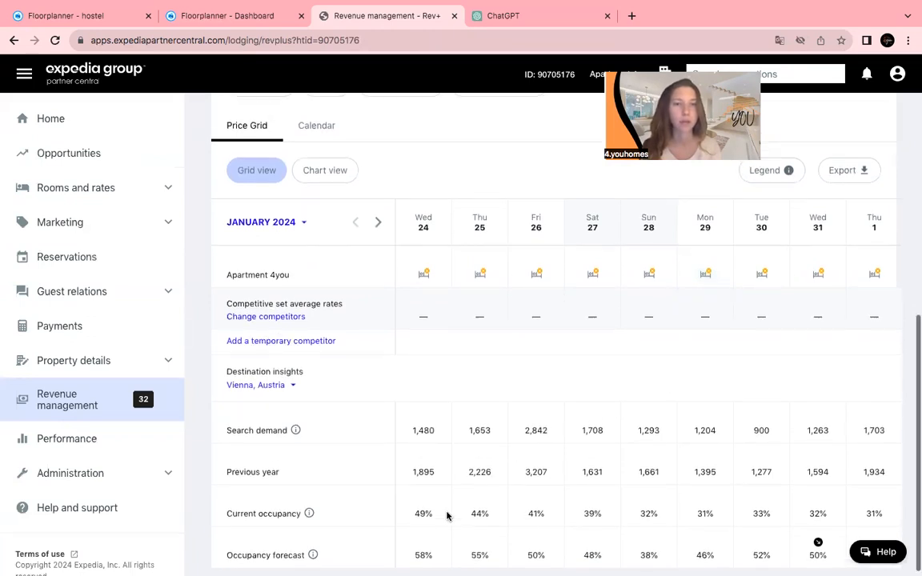
scroll(447, 516, up, 1)
scroll(447, 517, up, 1)
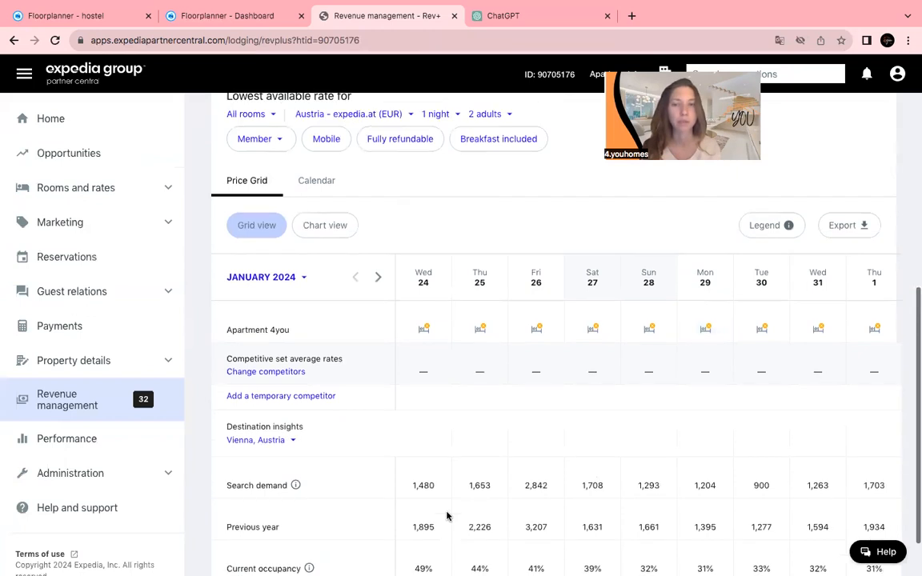
scroll(447, 516, down, 1)
scroll(447, 517, down, 2)
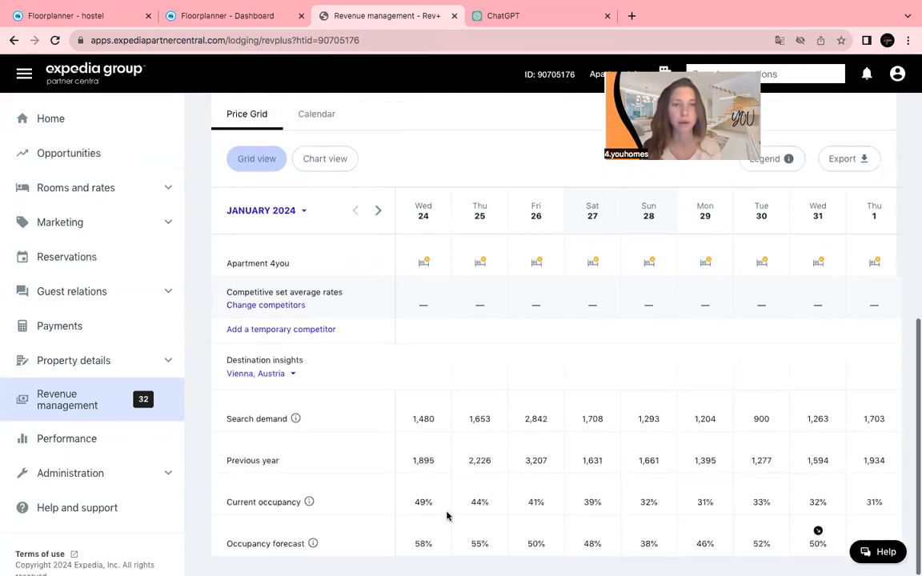
scroll(447, 516, up, 5)
scroll(447, 517, up, 2)
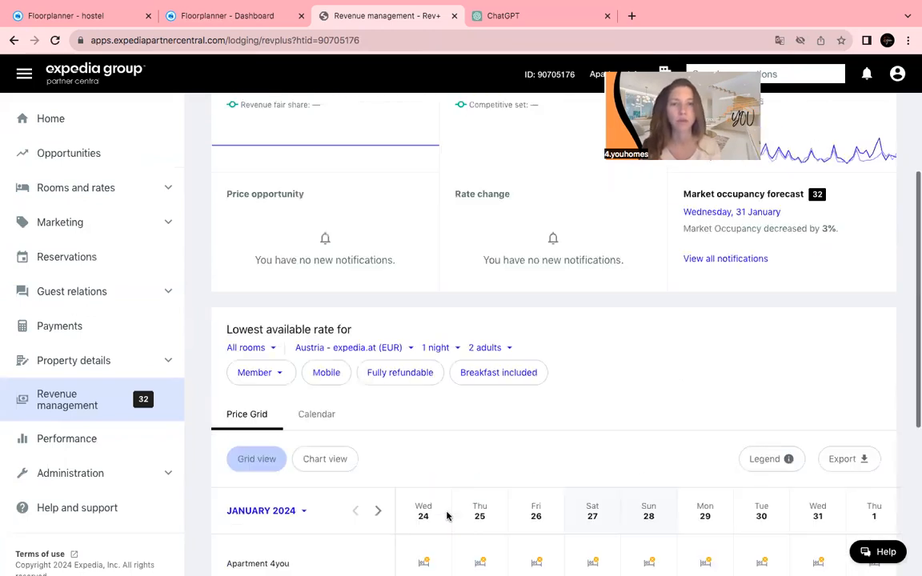
scroll(446, 516, up, 1)
scroll(446, 516, up, 5)
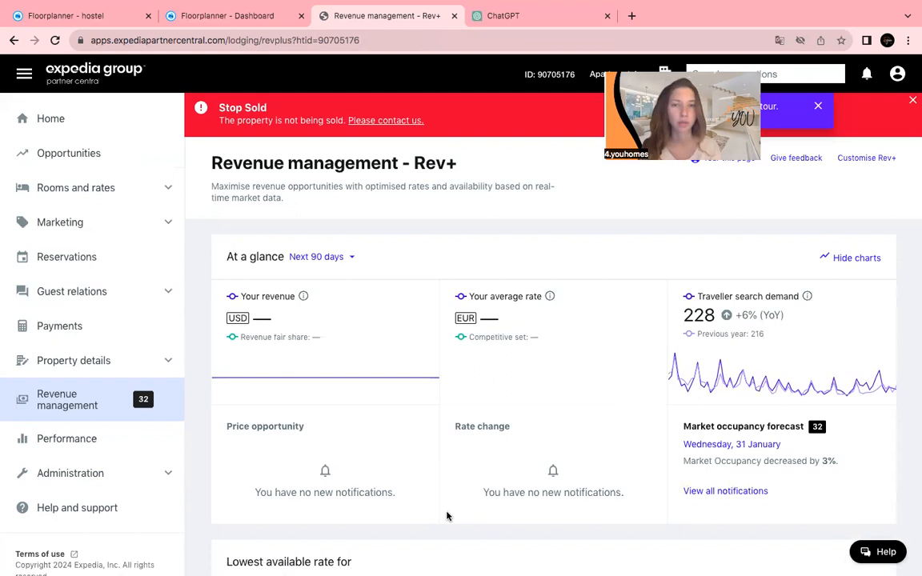
mouse_move(395, 559)
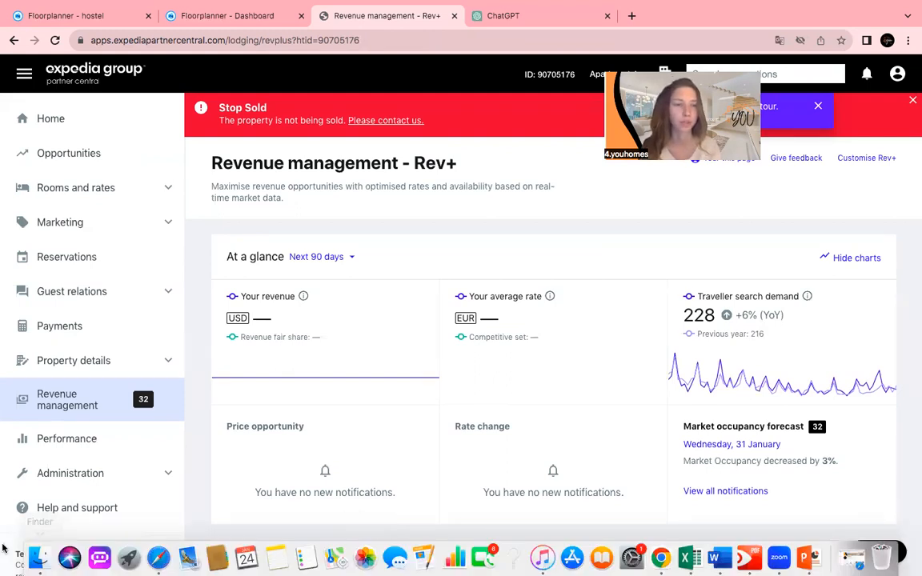
scroll(40, 467, down, 1)
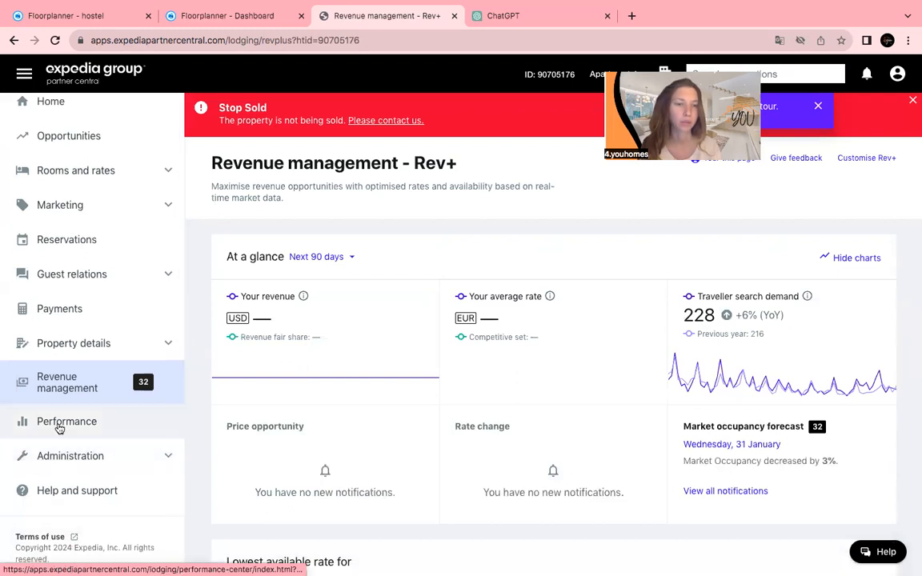
Expand Administration, open Help and support, and scroll through its articles and quick tasks.
click(72, 460)
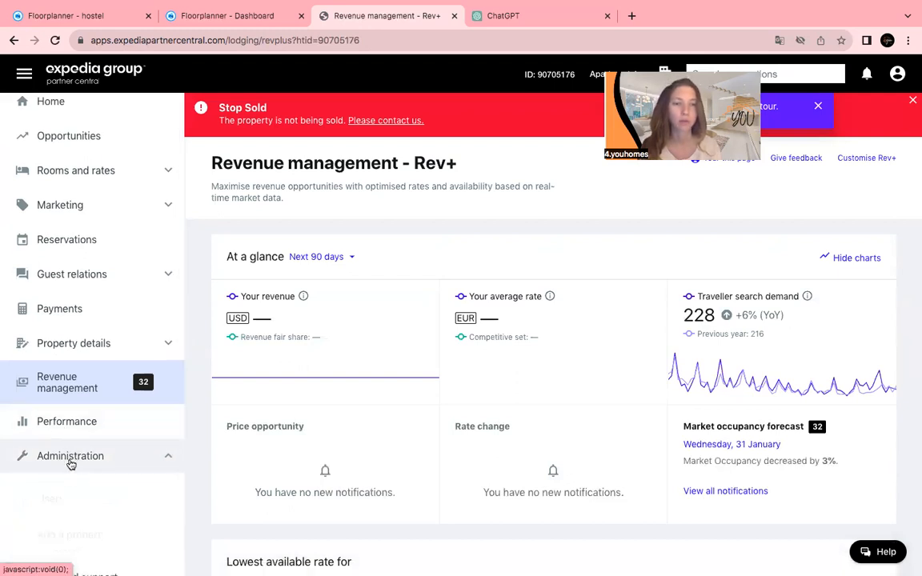
scroll(72, 461, down, 3)
scroll(72, 461, down, 2)
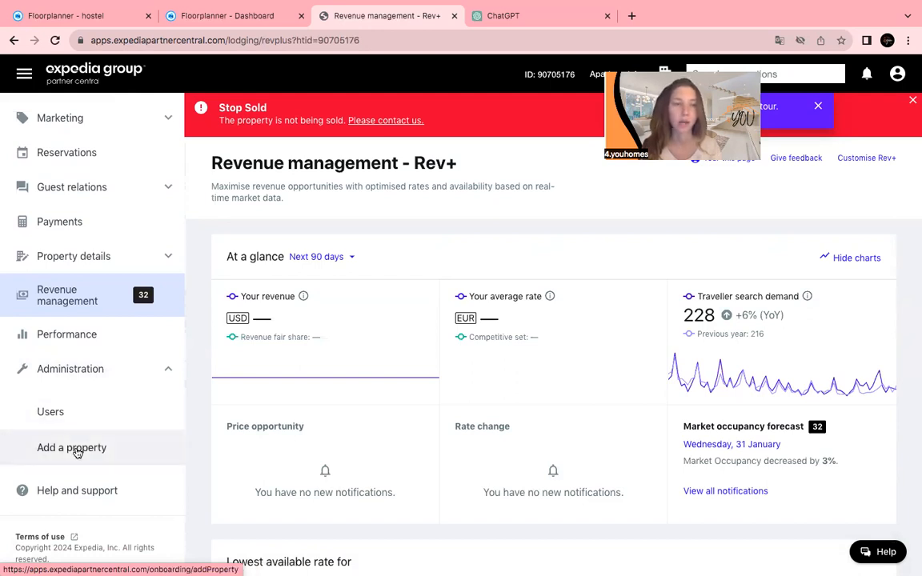
click(65, 494)
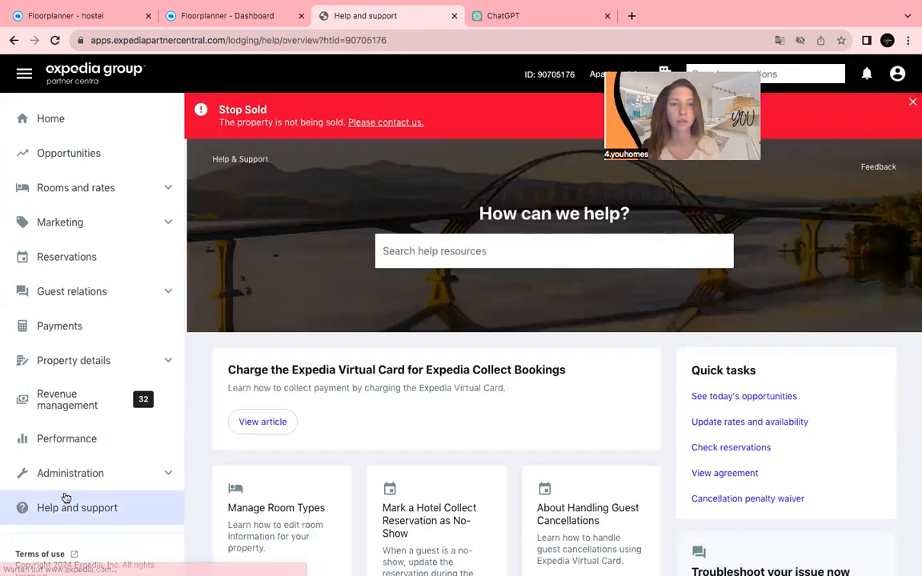
scroll(414, 385, down, 3)
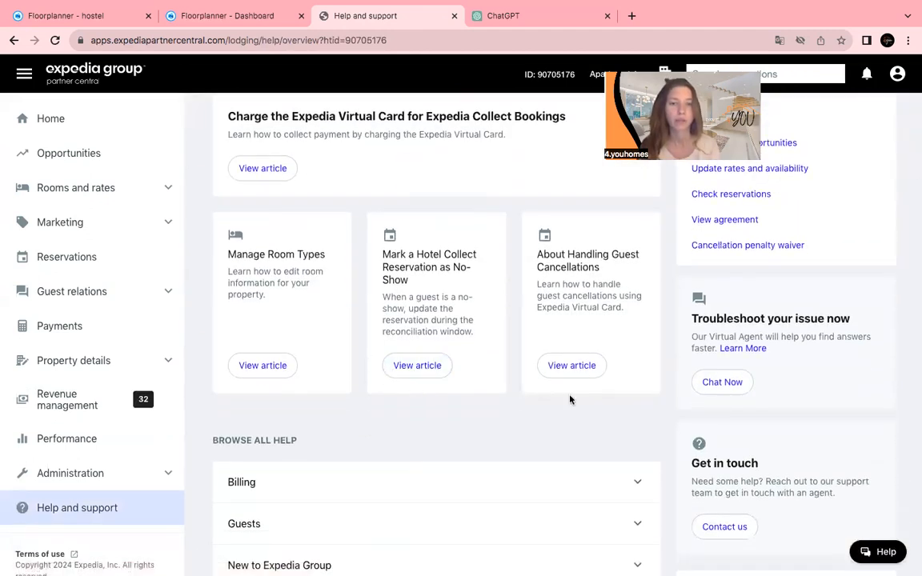
scroll(417, 401, down, 1)
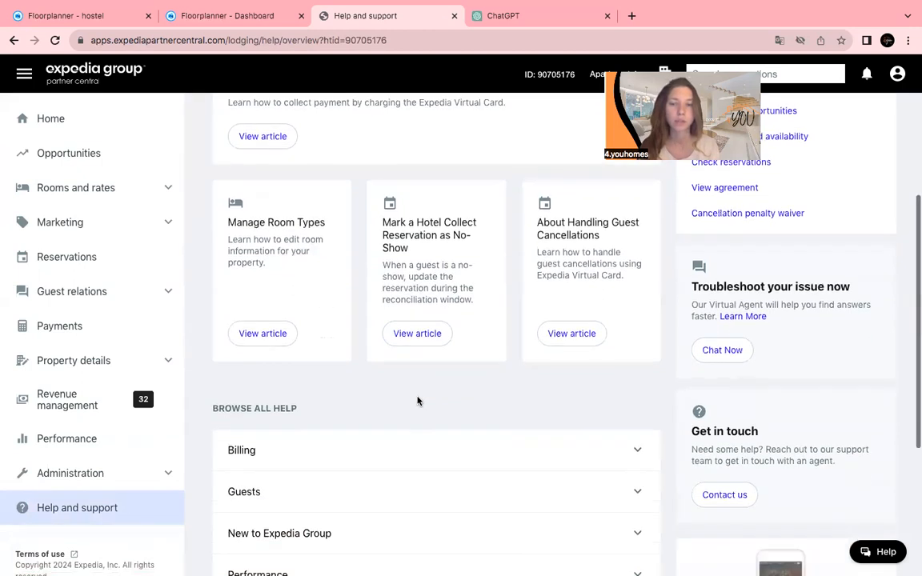
scroll(417, 401, down, 5)
In Contact us, choose Reservations, messages, or reviews, try Refund a guest, then go back.
click(706, 347)
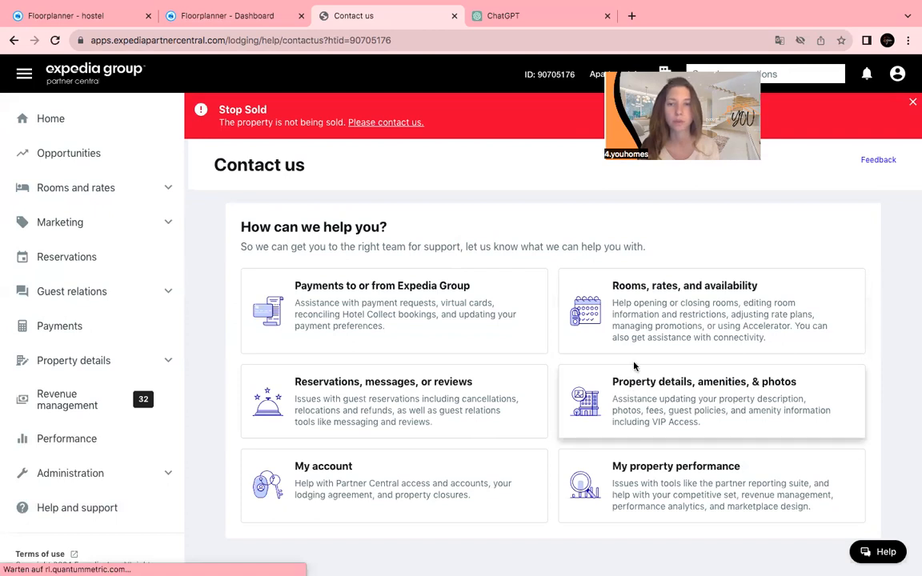
click(420, 394)
scroll(573, 414, down, 1)
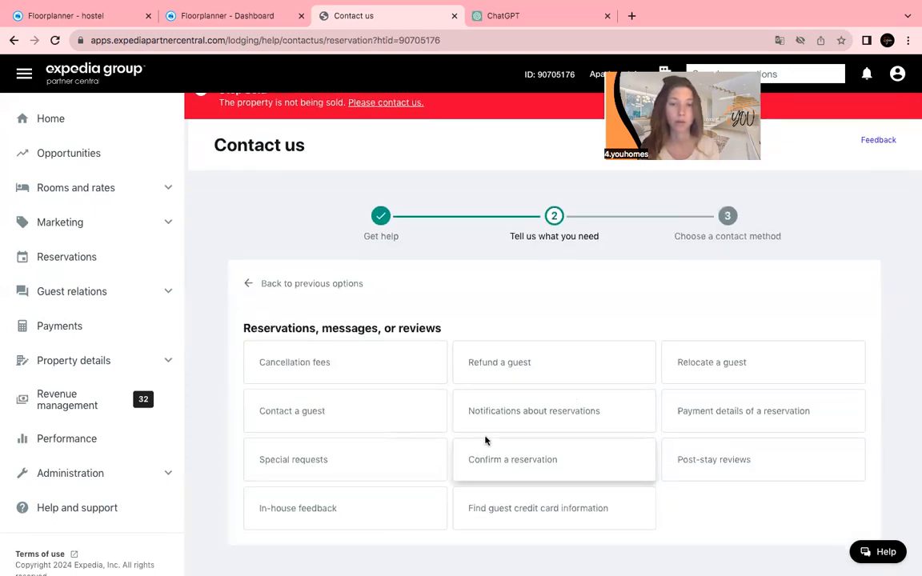
click(482, 379)
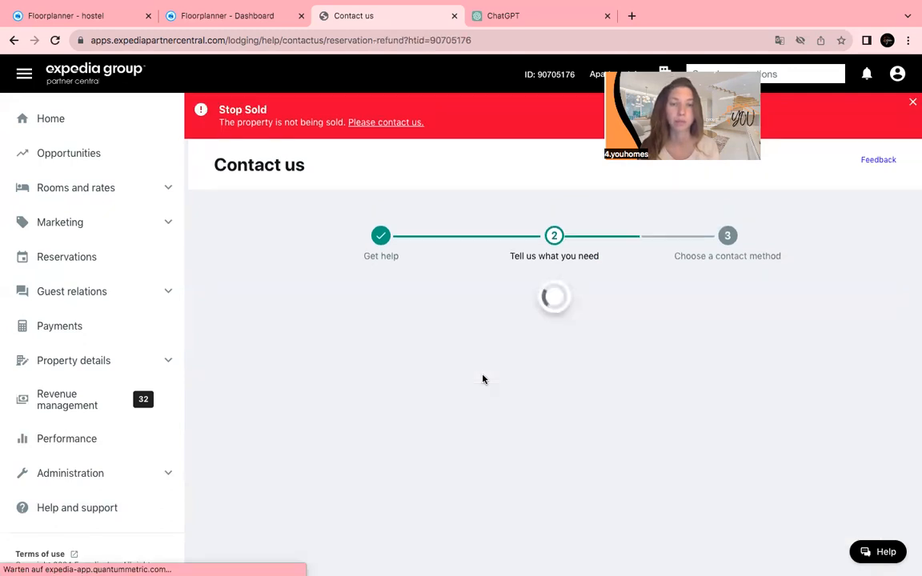
scroll(486, 389, down, 2)
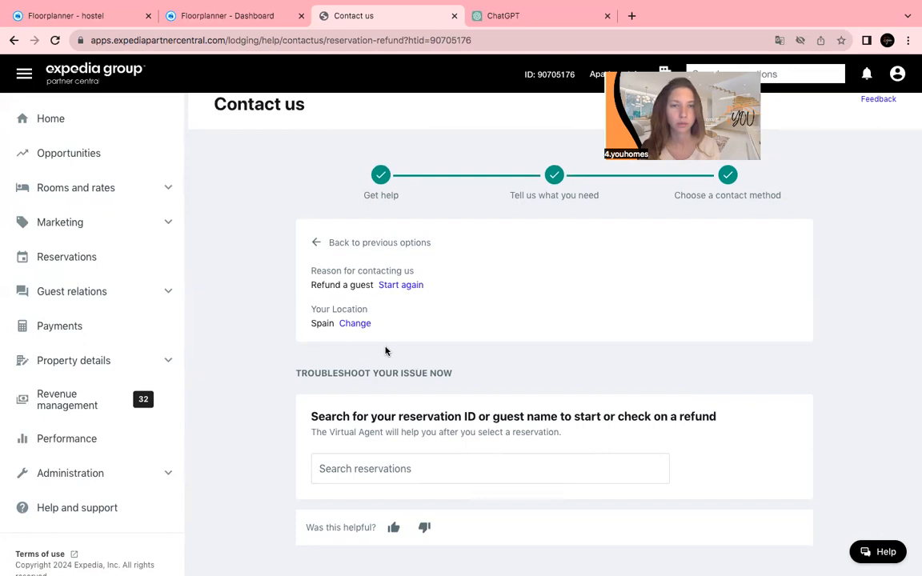
click(403, 472)
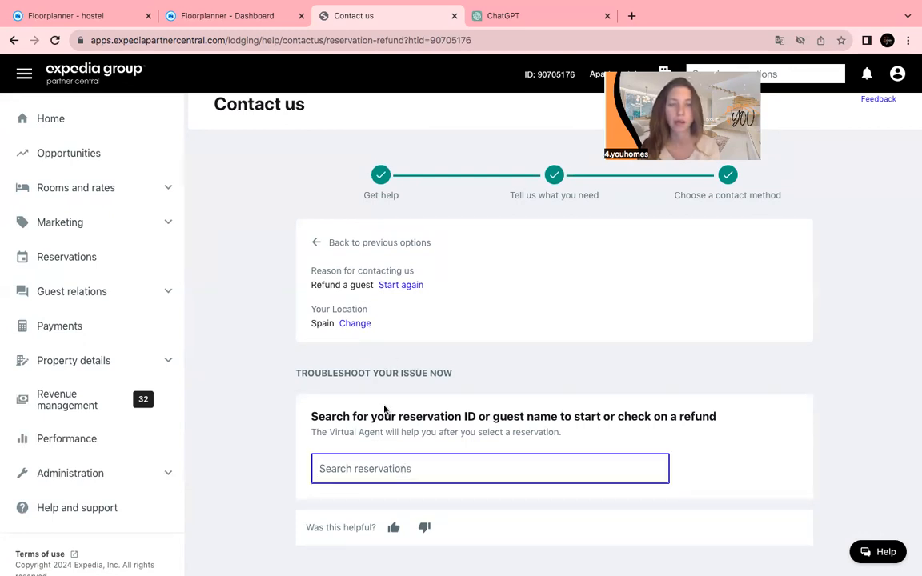
click(14, 40)
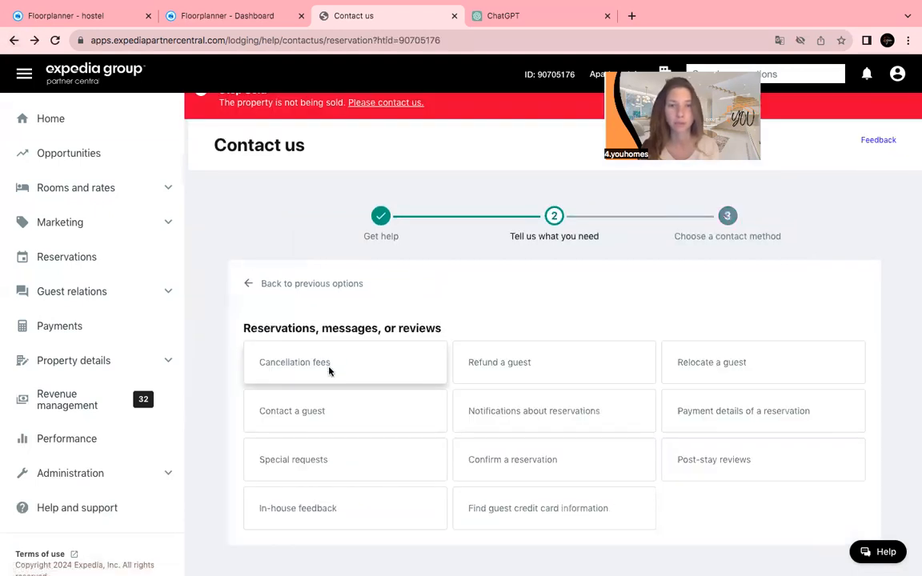
Choose Special requests, review the Message us form, then return home to the Rooms and rates step.
click(348, 460)
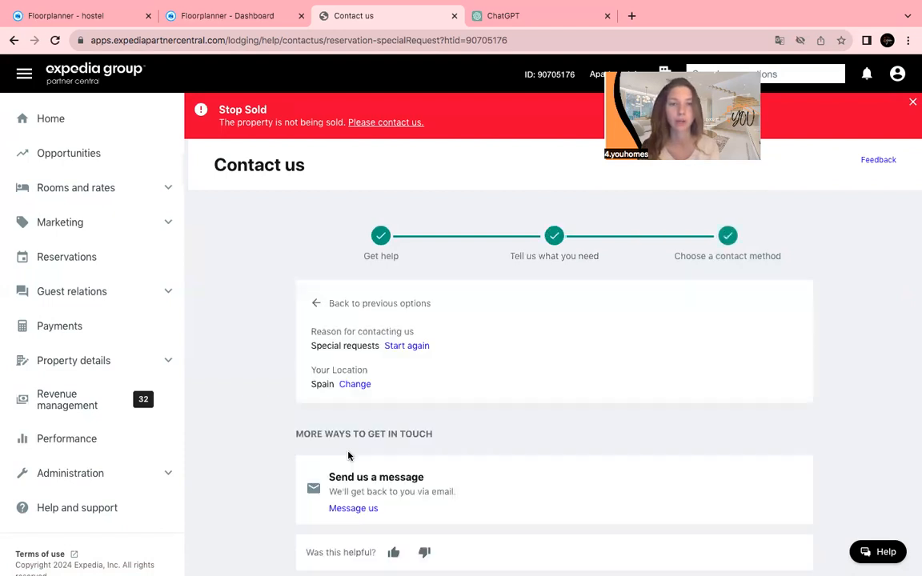
scroll(349, 460, down, 1)
click(345, 486)
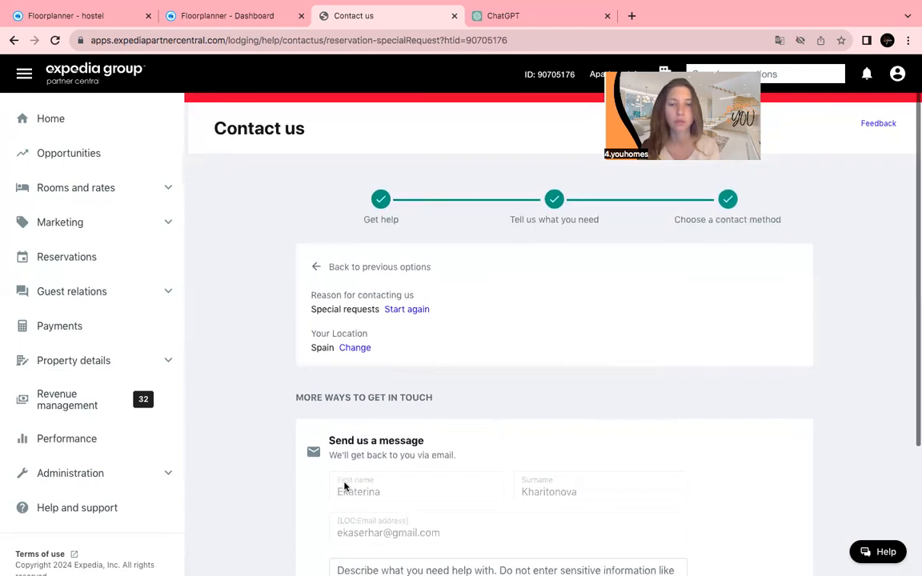
scroll(345, 486, down, 3)
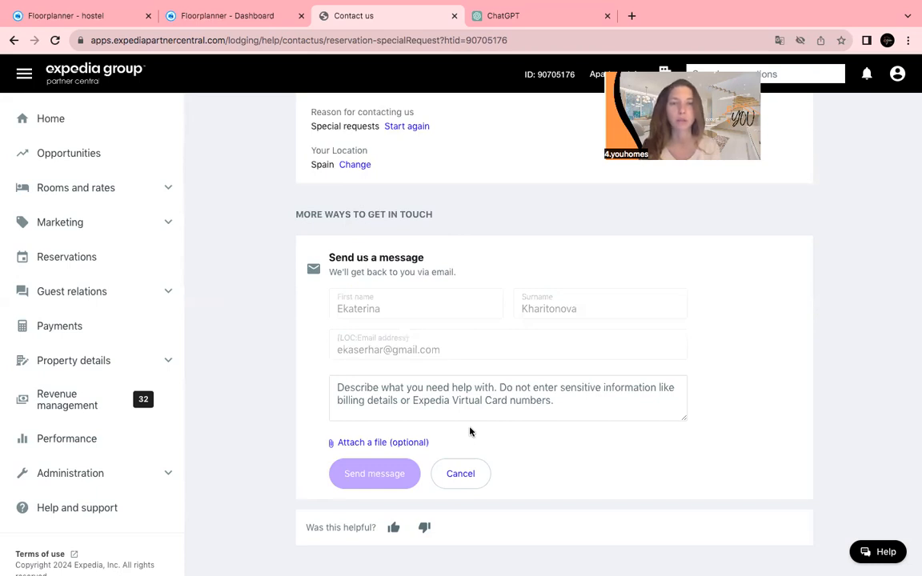
scroll(470, 432, up, 5)
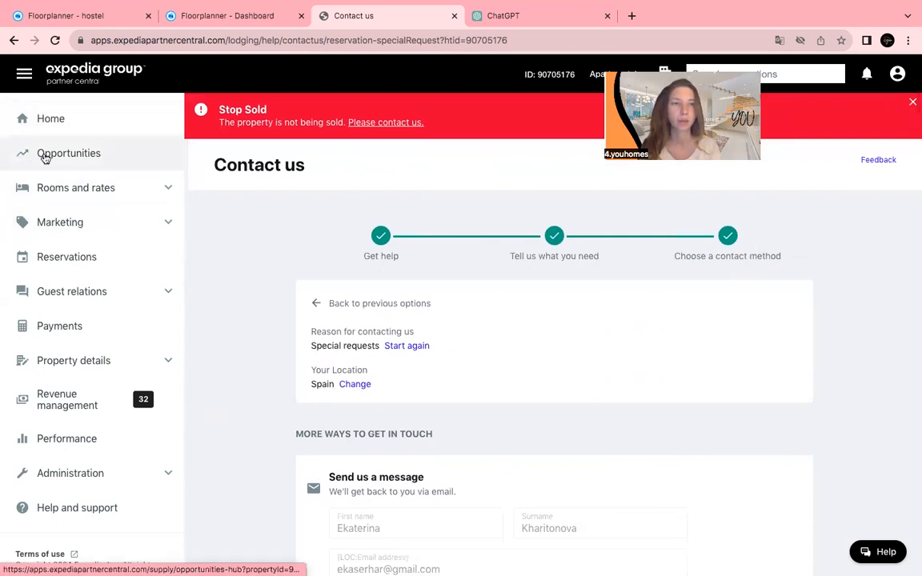
click(58, 133)
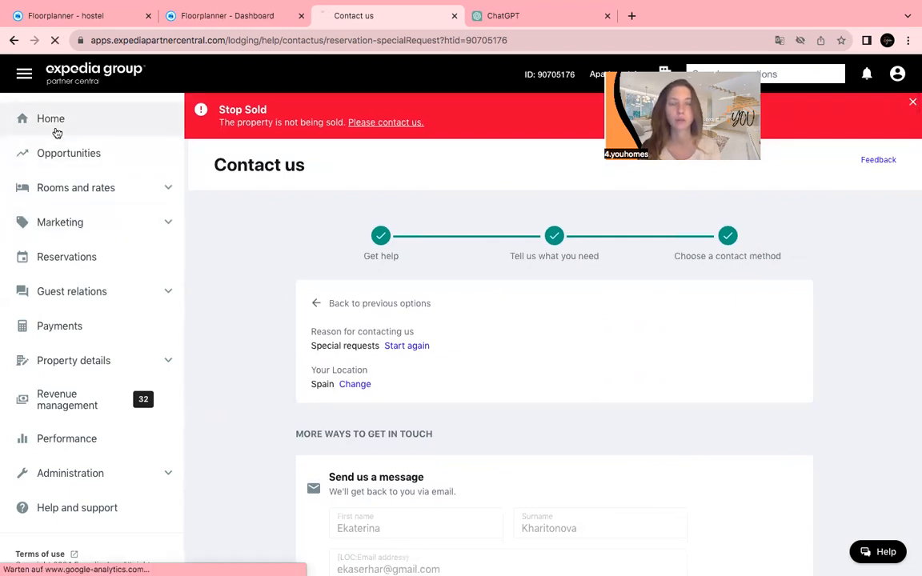